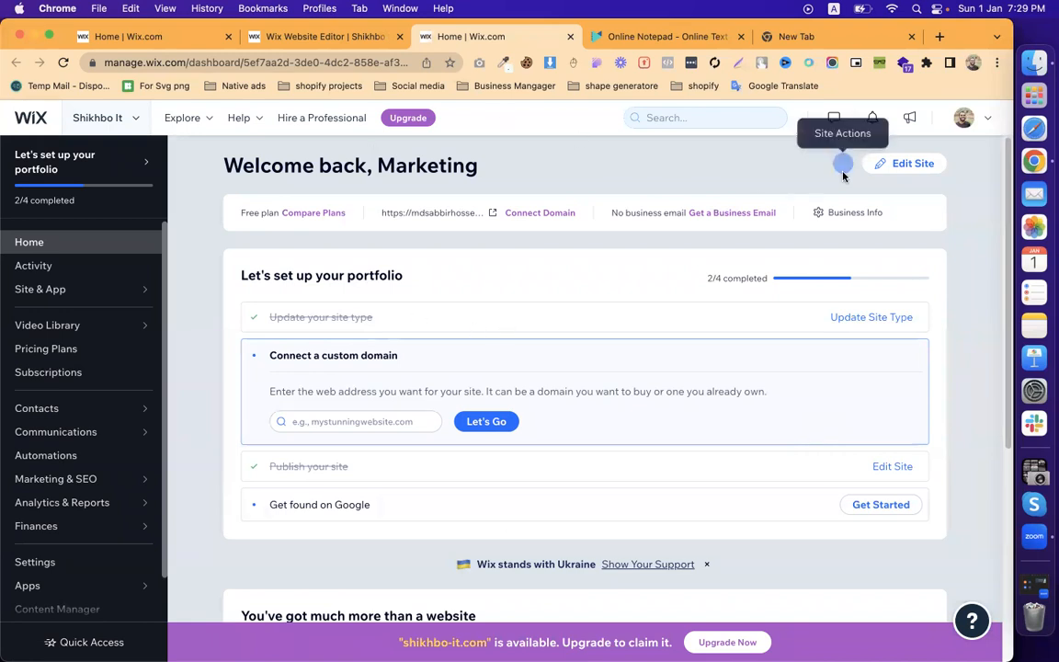
# Review the existing site's home page in the website editor
pyautogui.click(306, 40)
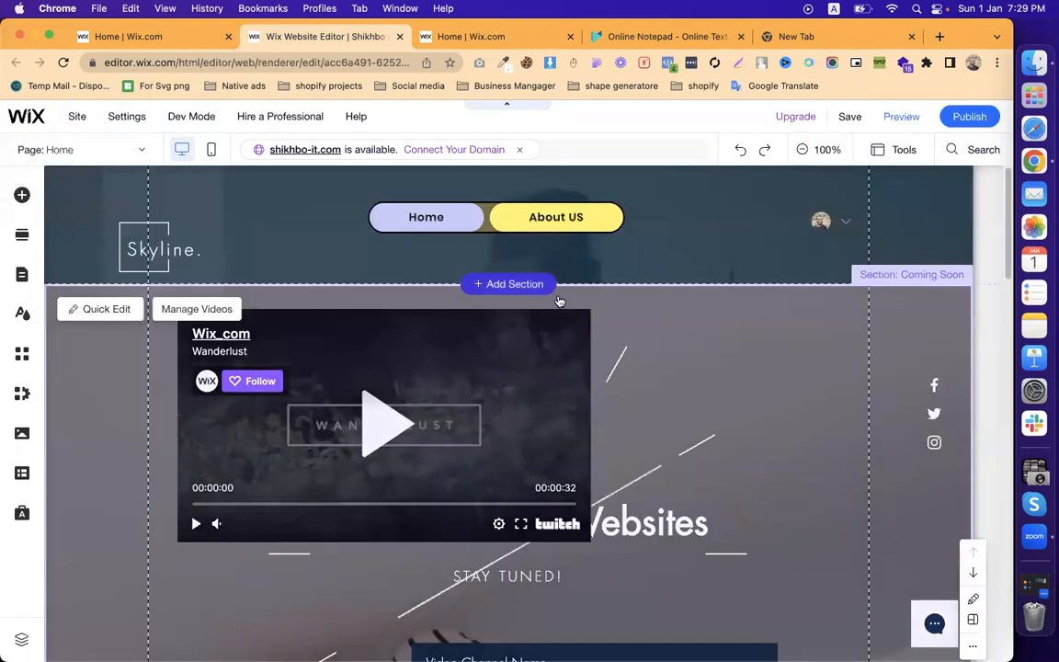
pyautogui.scroll(-7, 514, 387)
pyautogui.scroll(7, 659, 377)
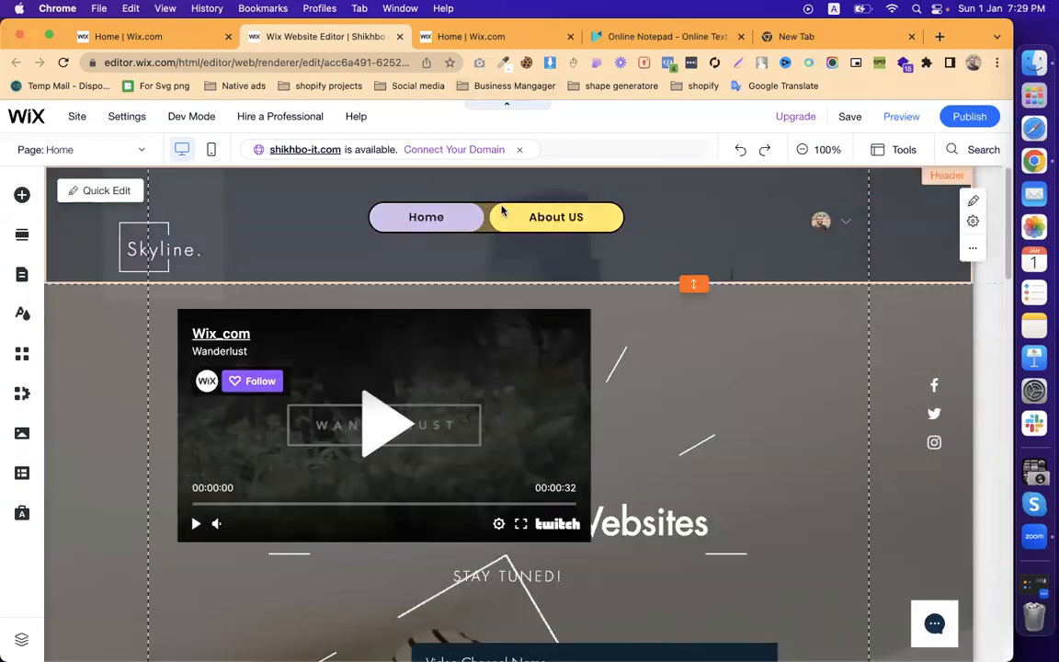
# Go to the list of all sites from the dashboard and start creating a new site
pyautogui.click(500, 37)
pyautogui.click(138, 119)
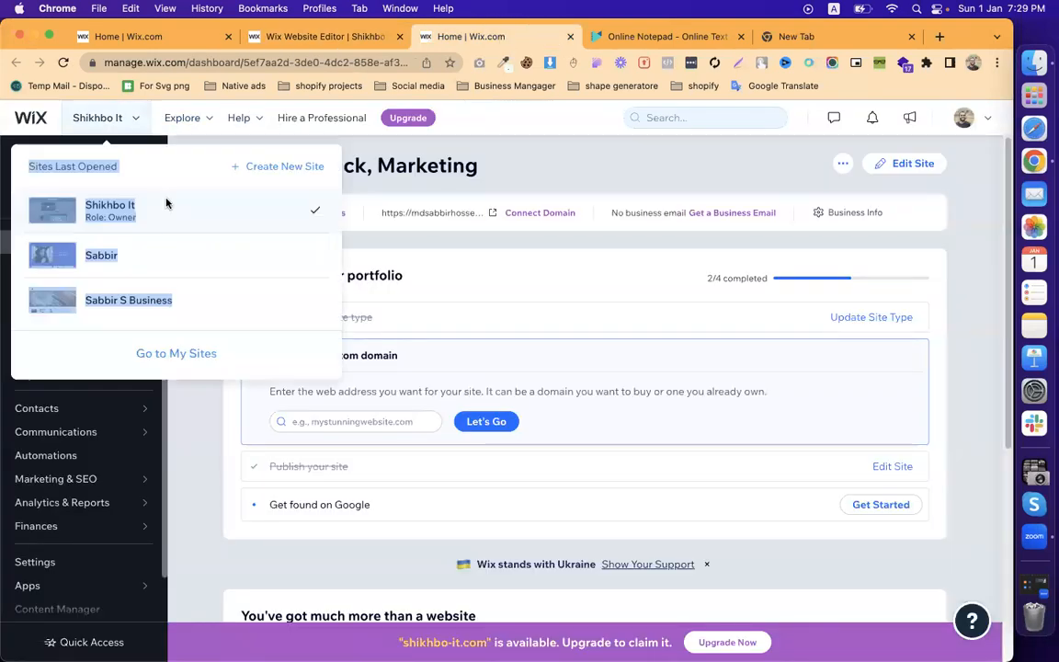
pyautogui.click(160, 357)
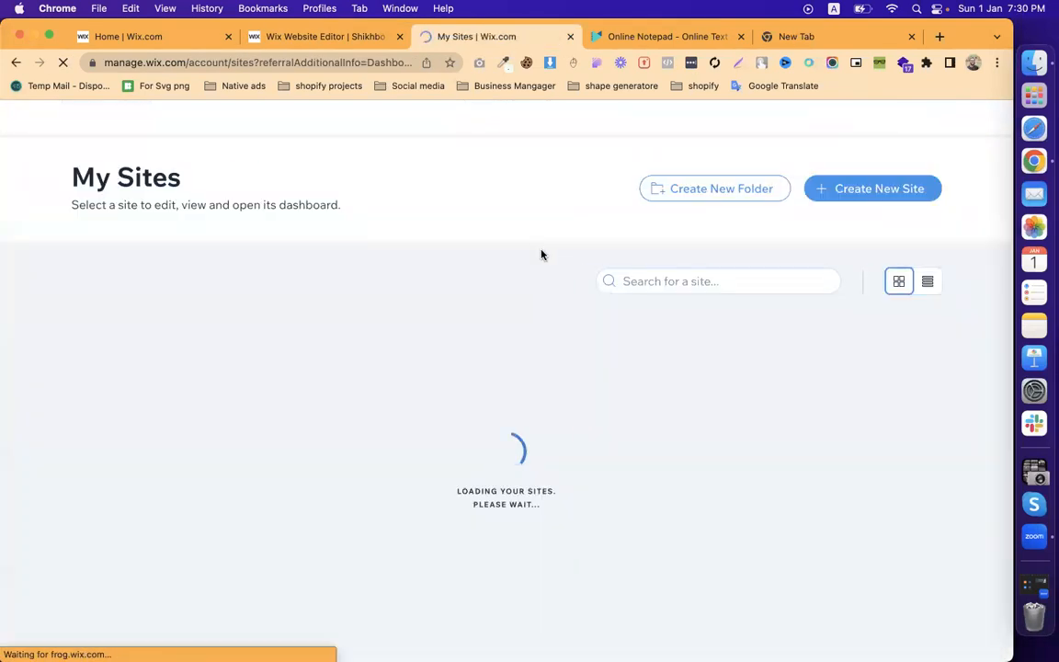
pyautogui.moveTo(339, 484)
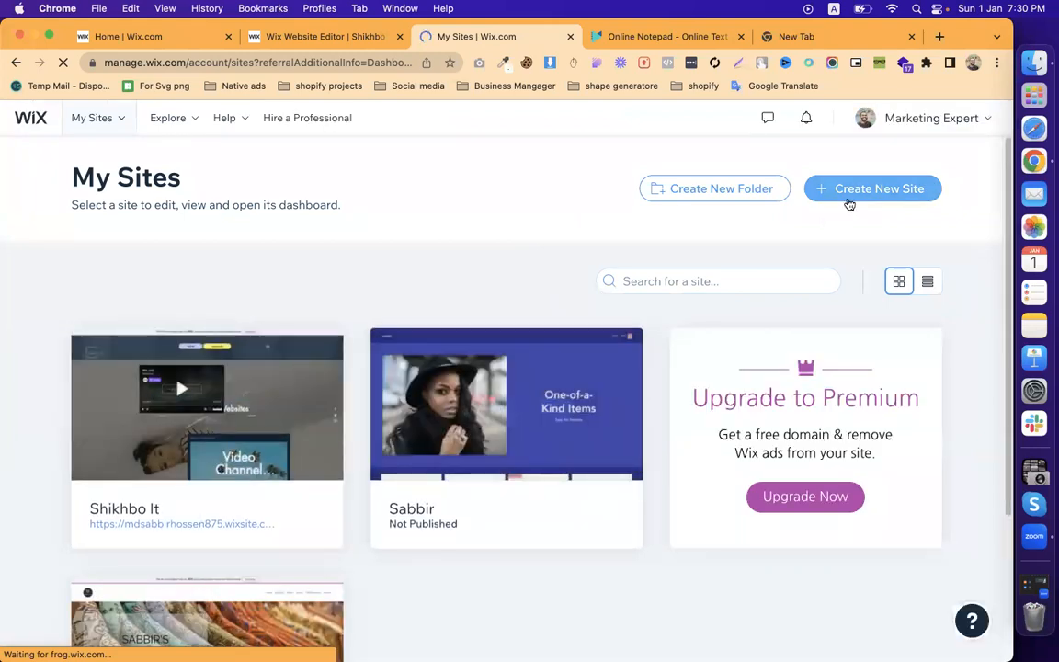
pyautogui.click(848, 198)
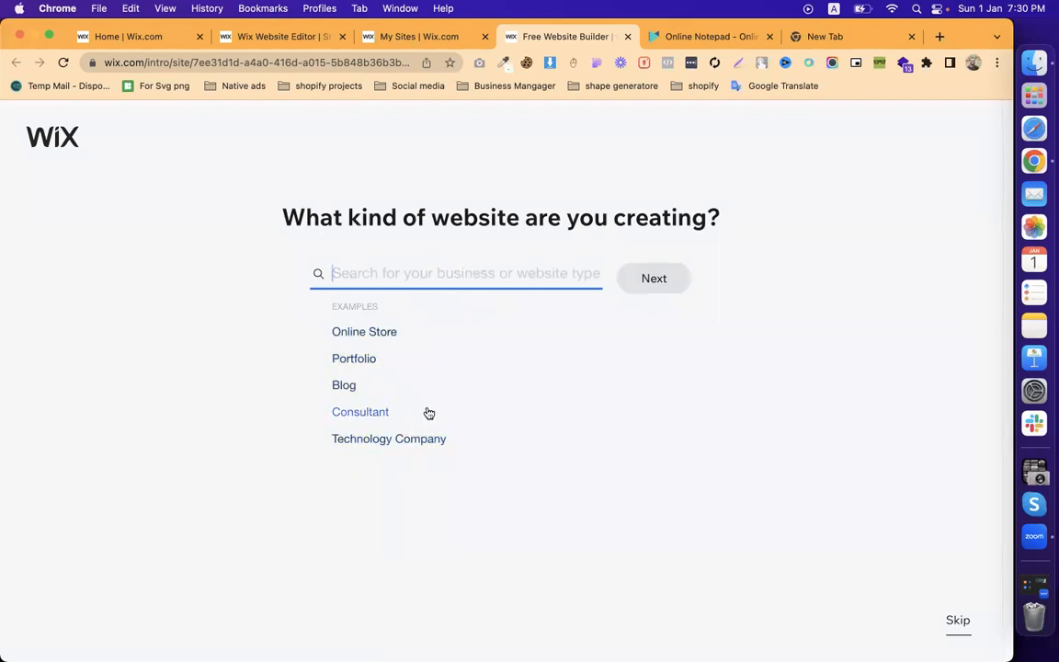
# Choose General Portfolio as the kind of website and continue
pyautogui.click(368, 361)
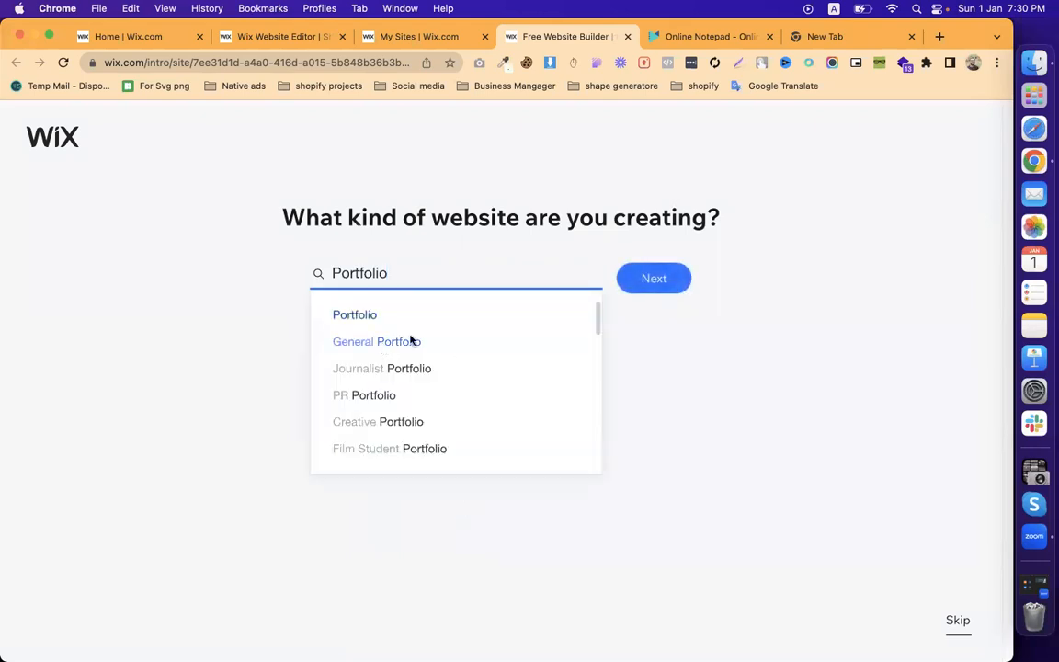
pyautogui.click(383, 346)
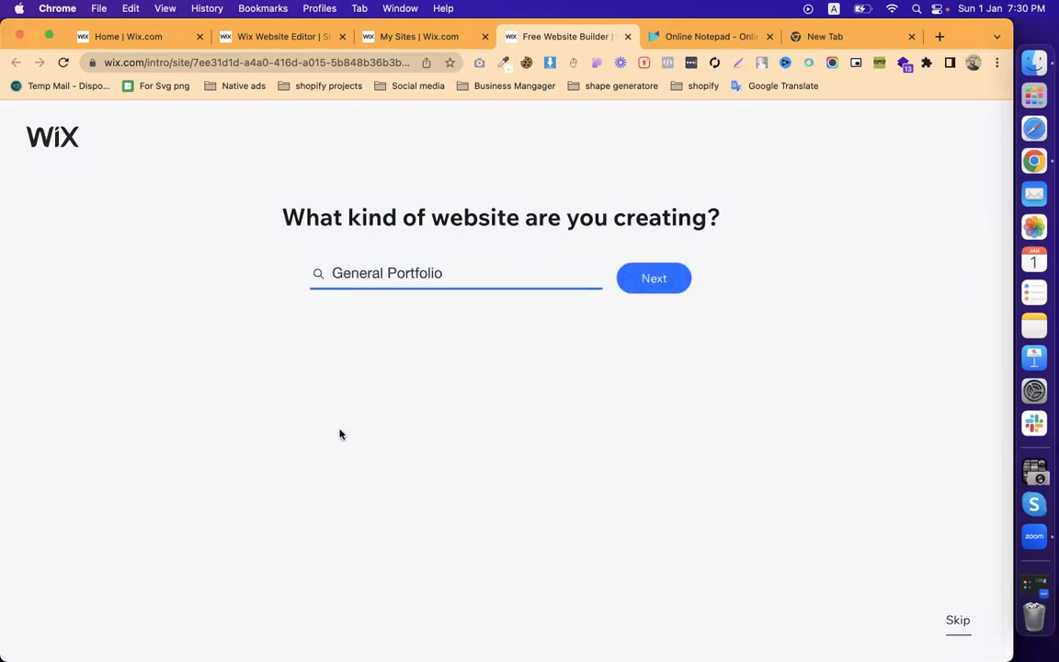
pyautogui.click(643, 279)
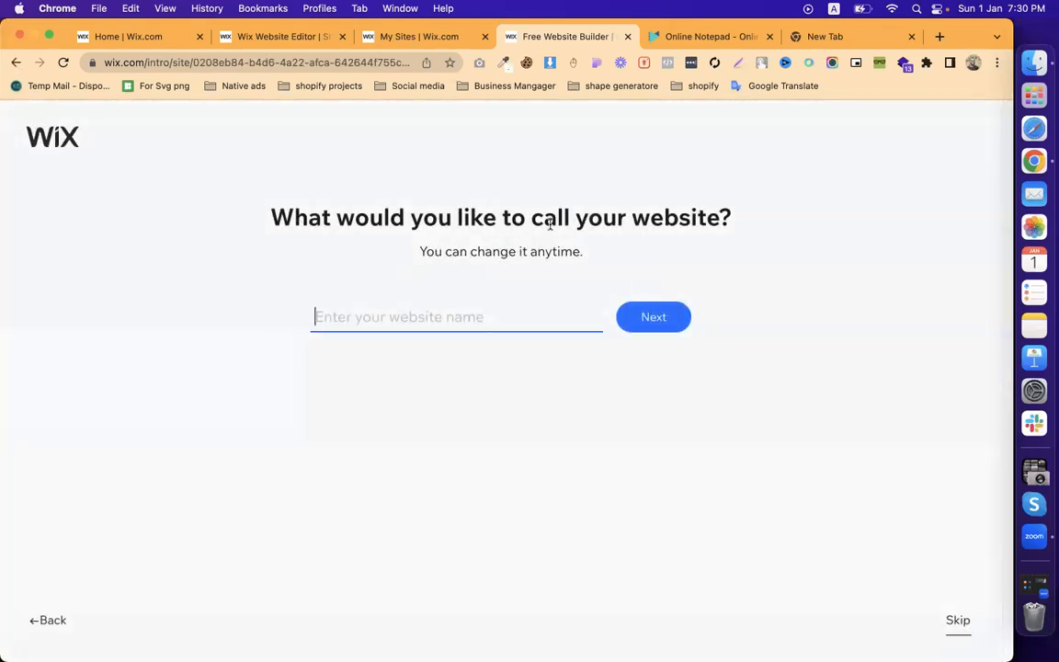
# Name the website "My Personal Portfolio" and continue to the next setup question
pyautogui.write('M')
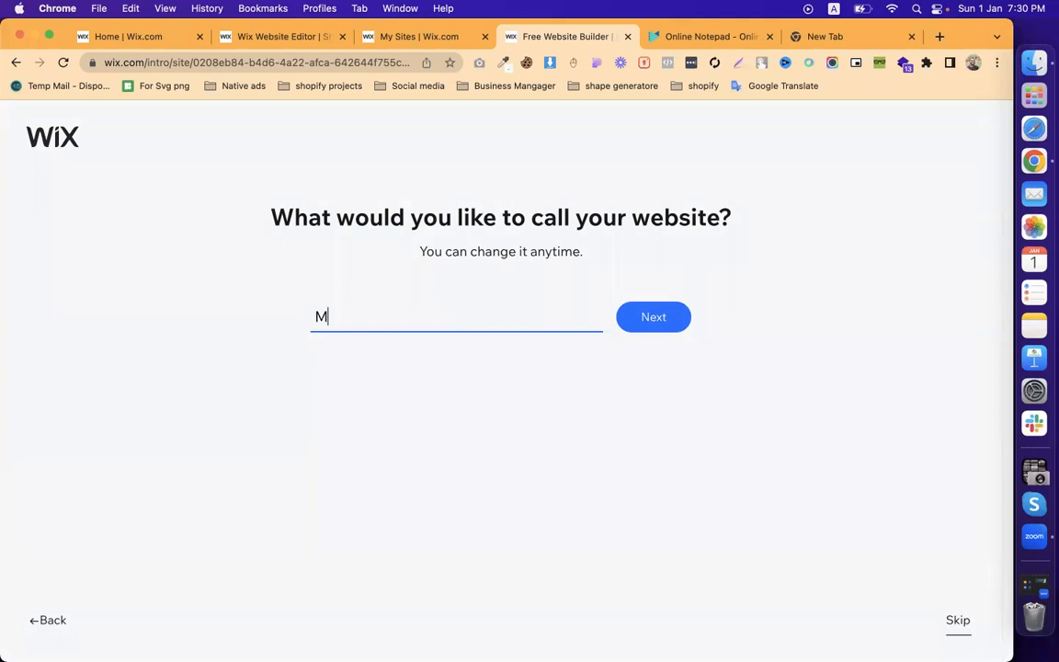
pyautogui.write('y personal')
pyautogui.press('BackSpace')
pyautogui.press('BackSpace')
pyautogui.press('BackSpace')
pyautogui.press('BackSpace')
pyautogui.press('BackSpace')
pyautogui.press('BackSpace')
pyautogui.write('ersonal Por')
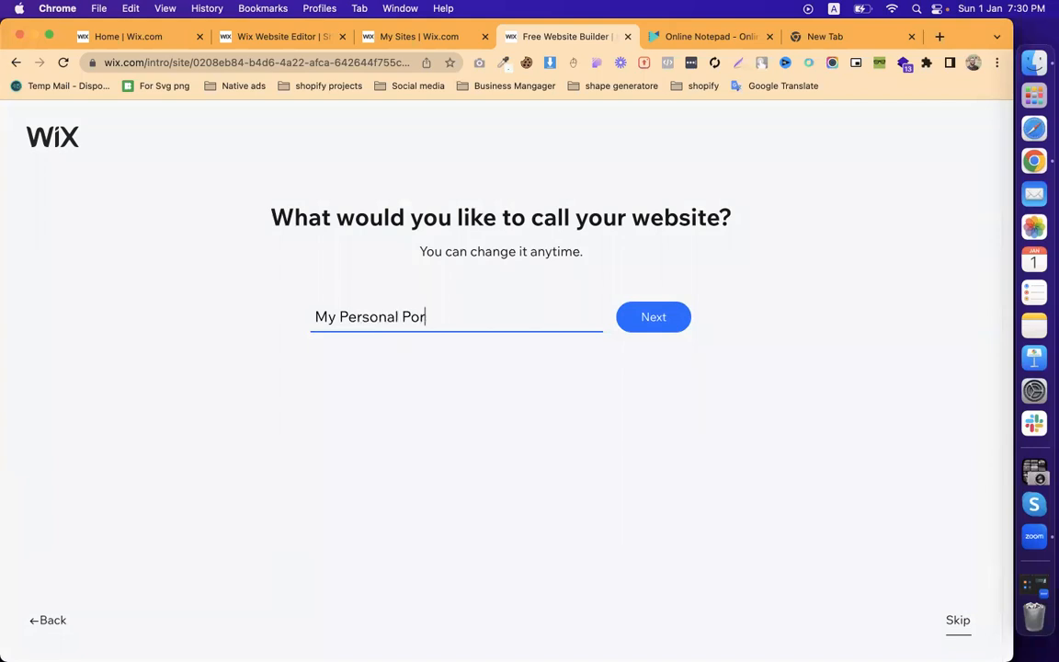
pyautogui.write('tfolio')
pyautogui.click(577, 296)
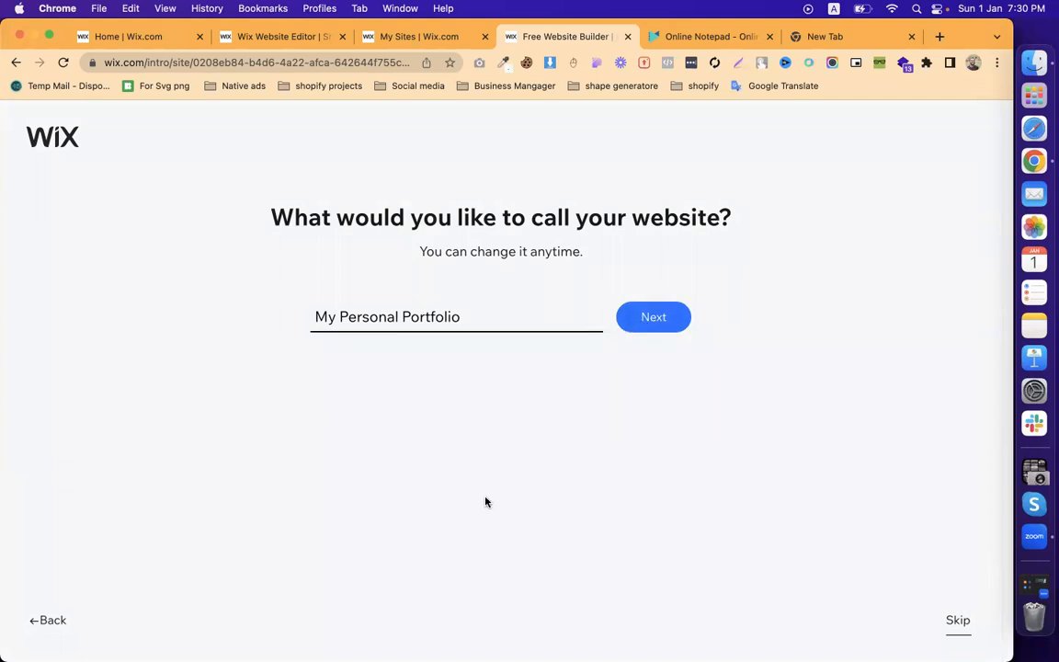
pyautogui.click(670, 317)
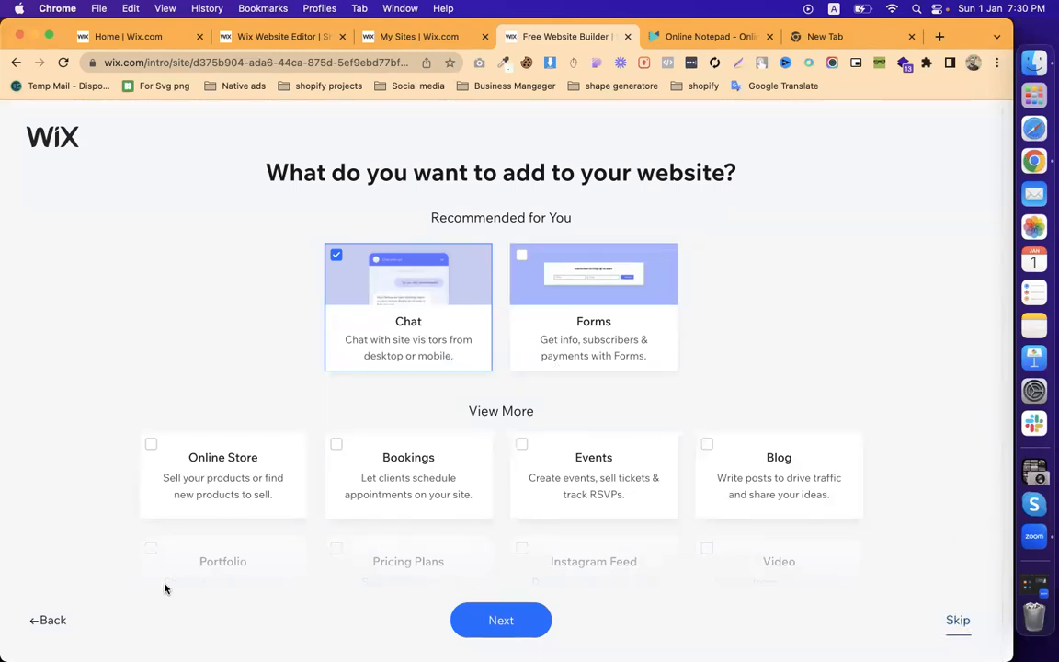
# Skip choosing features for the website and begin designing it with a template
pyautogui.click(958, 620)
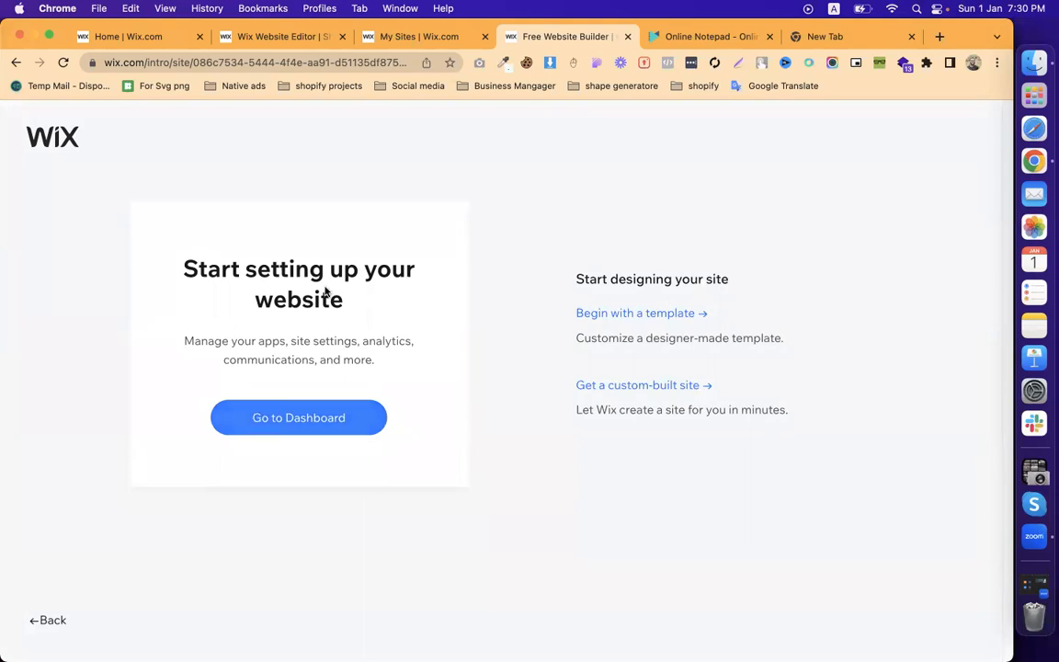
pyautogui.click(168, 41)
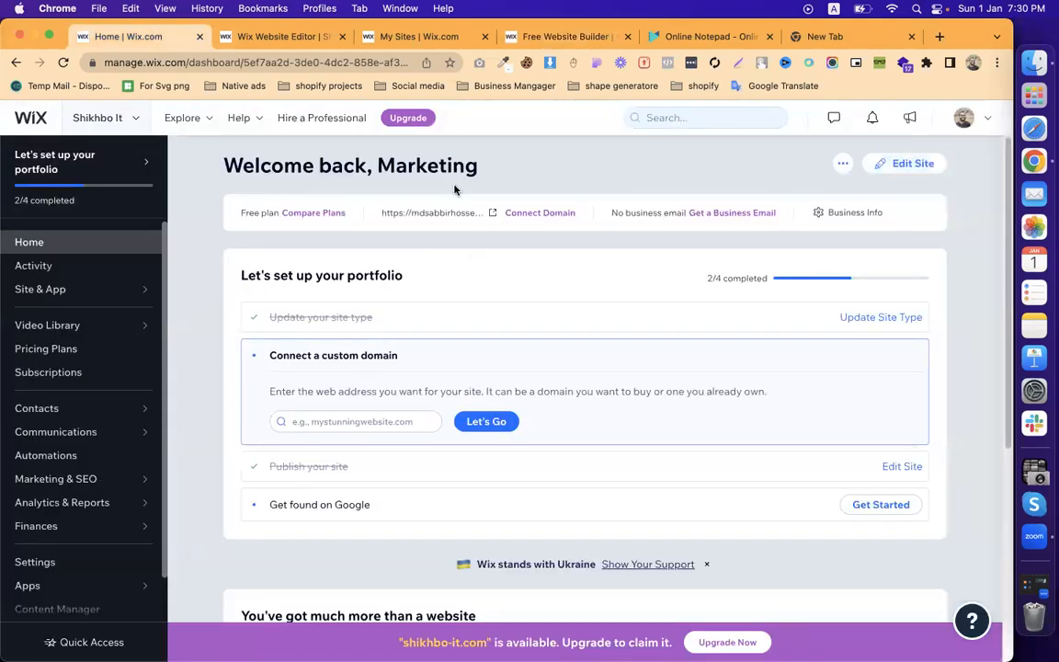
pyautogui.click(552, 37)
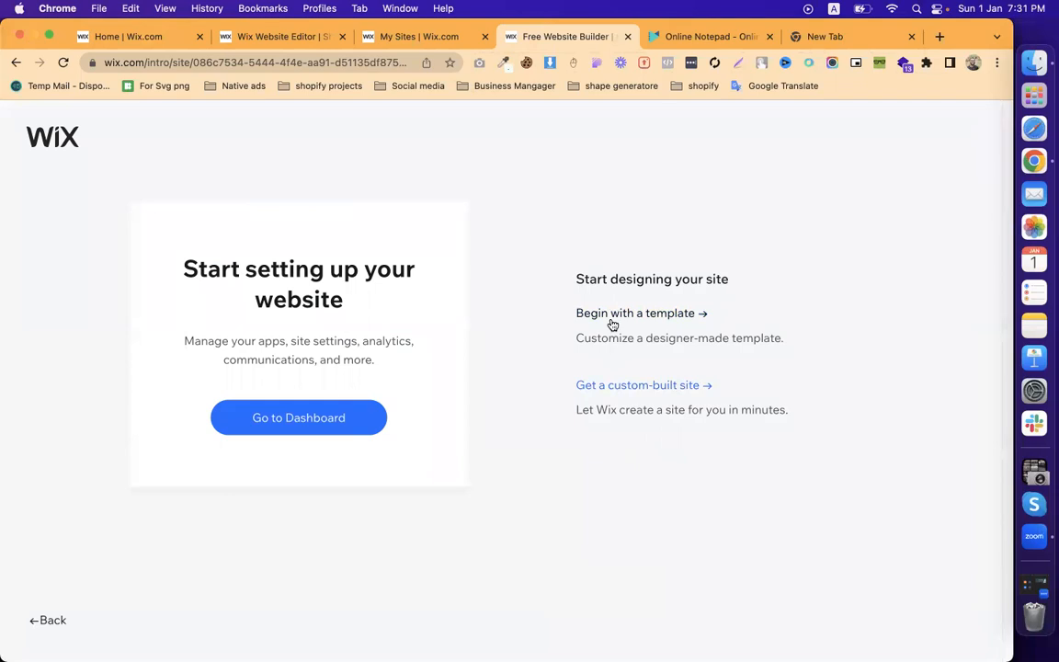
pyautogui.click(642, 314)
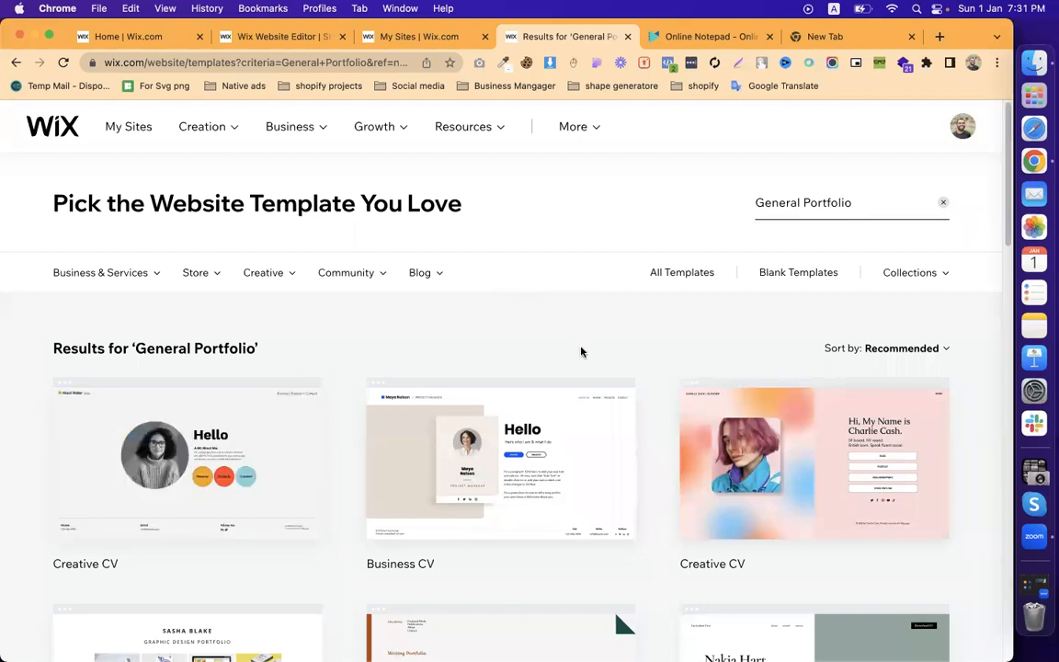
# Browse the General Portfolio template results on the first and last pages, and return to the first page
pyautogui.moveTo(287, 438)
pyautogui.scroll(-5, 263, 422)
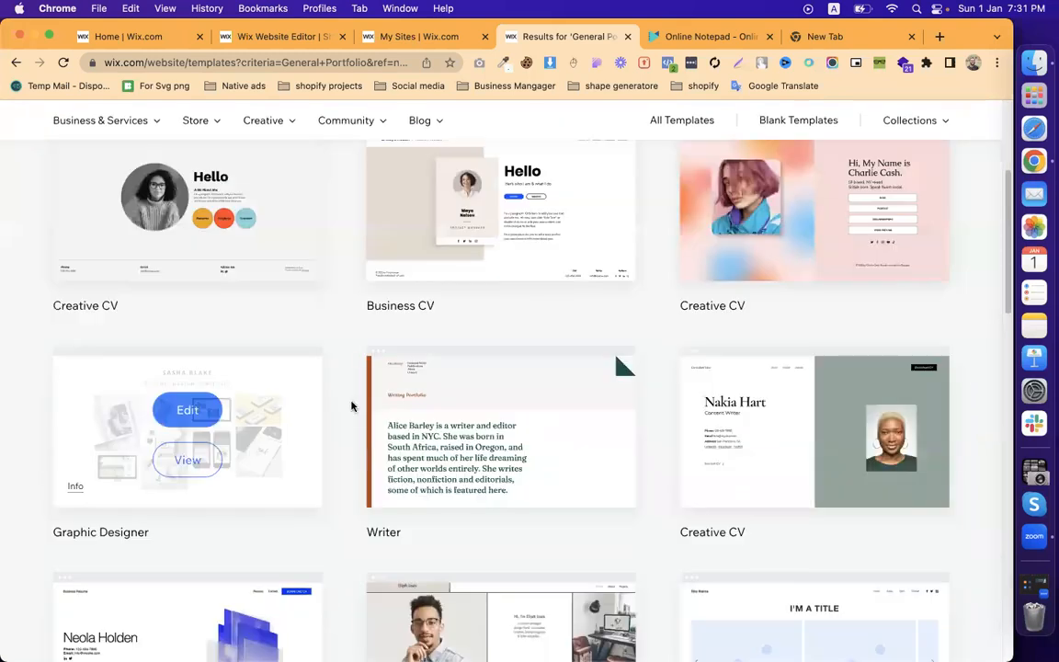
pyautogui.moveTo(634, 389)
pyautogui.scroll(-10, 563, 396)
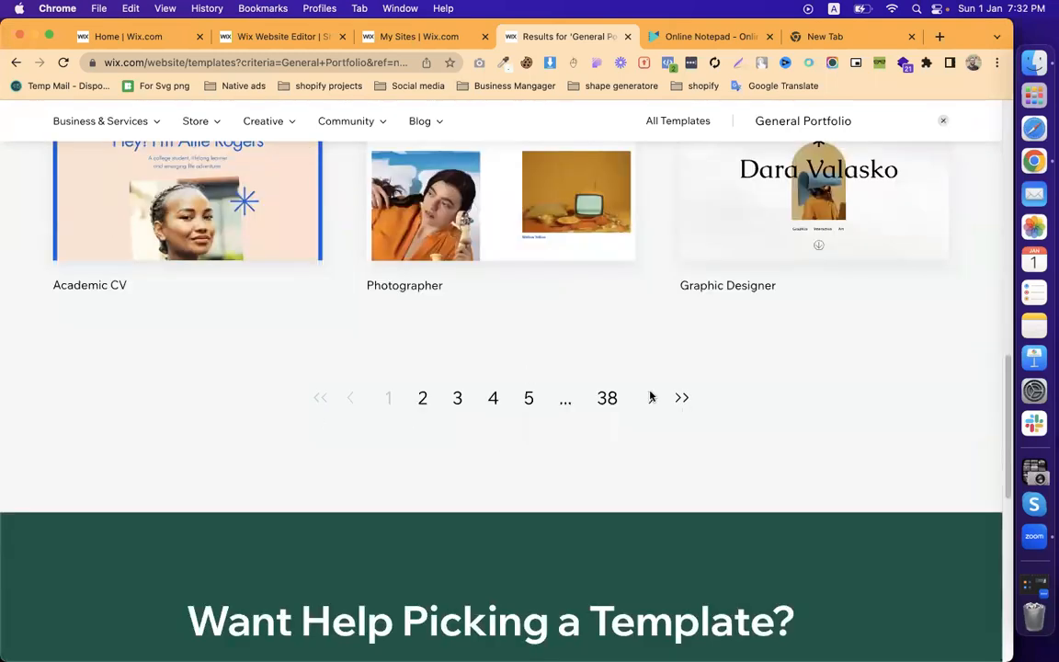
pyautogui.click(606, 397)
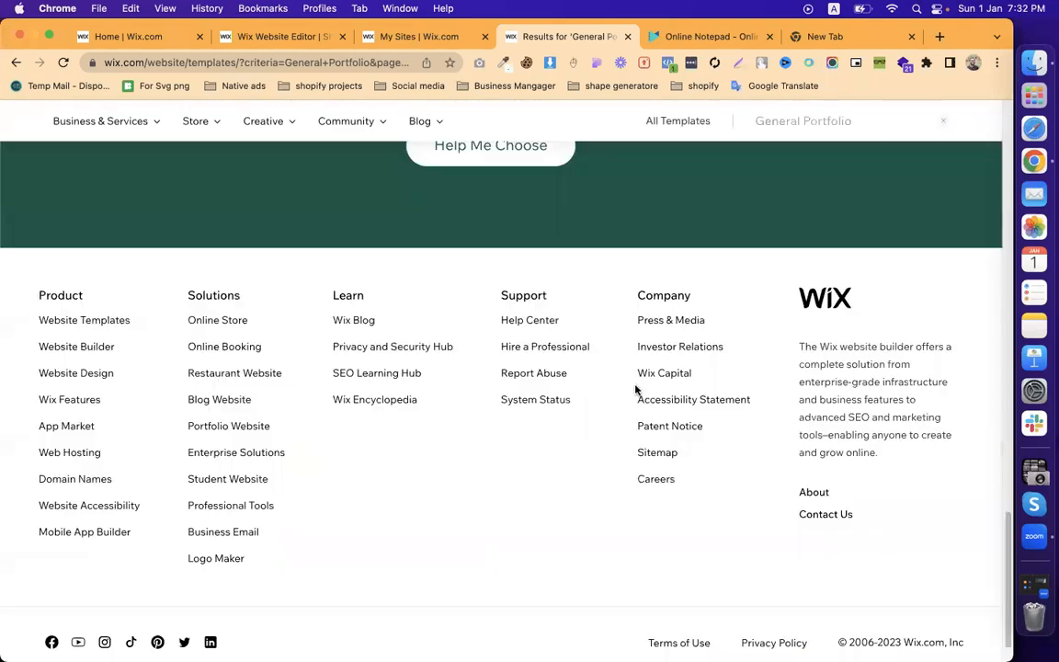
pyautogui.scroll(-5, 591, 345)
pyautogui.scroll(-7, 581, 350)
pyautogui.scroll(8, 544, 510)
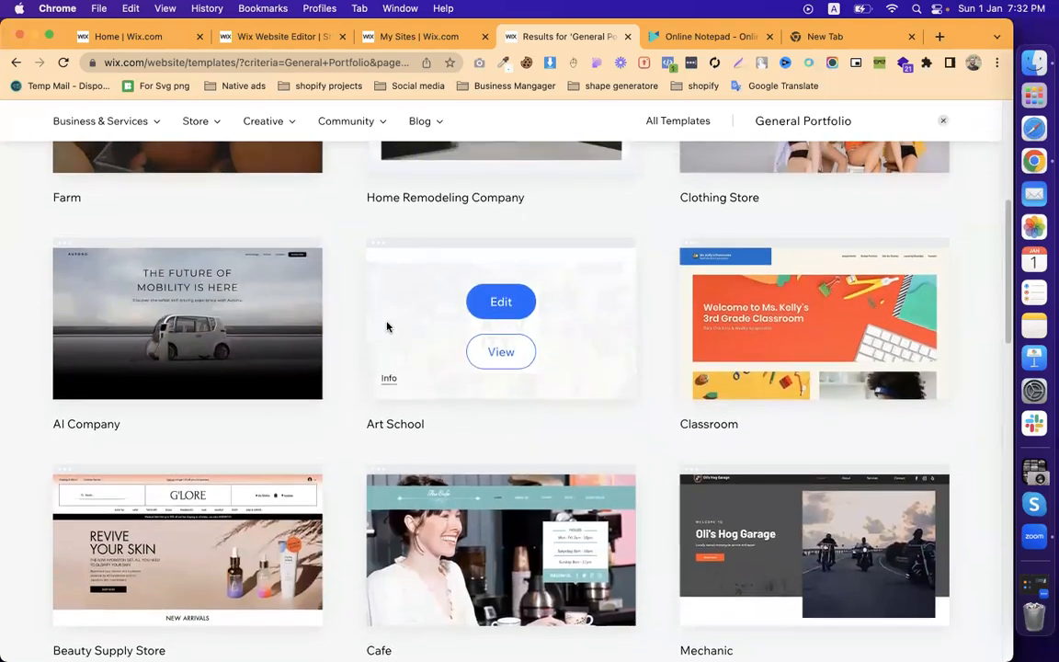
pyautogui.scroll(5, 376, 326)
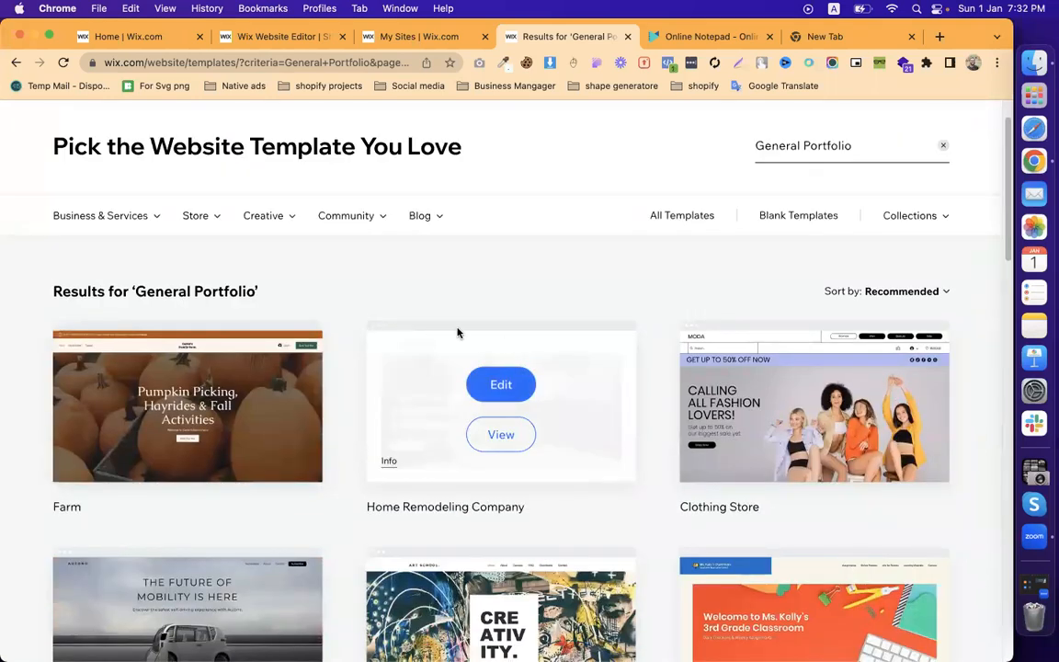
pyautogui.scroll(-20, 465, 319)
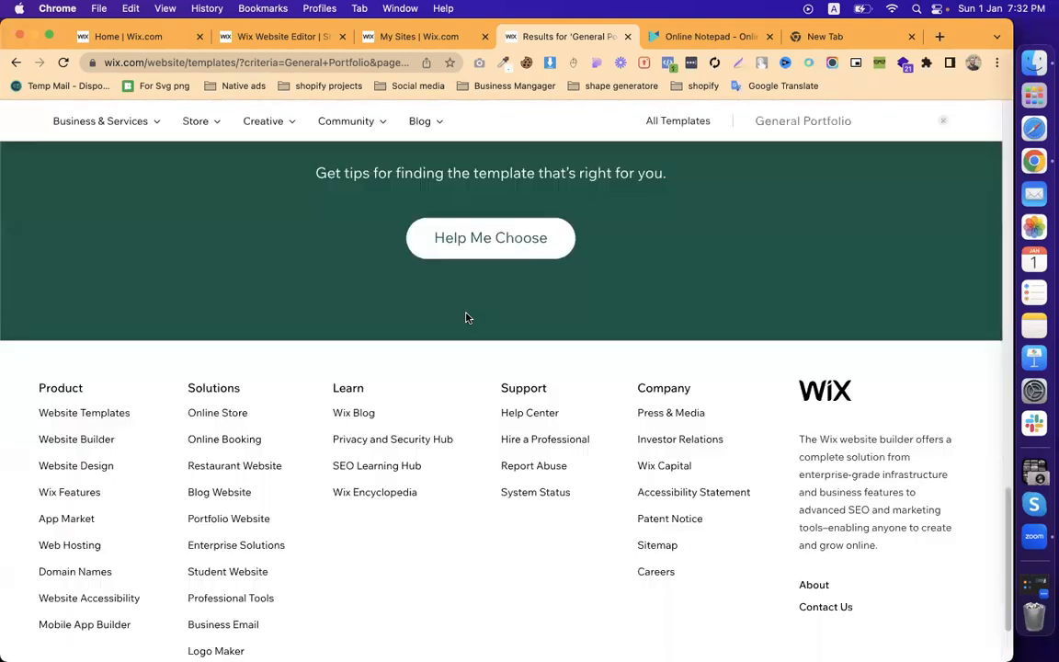
pyautogui.scroll(4, 456, 314)
pyautogui.click(381, 309)
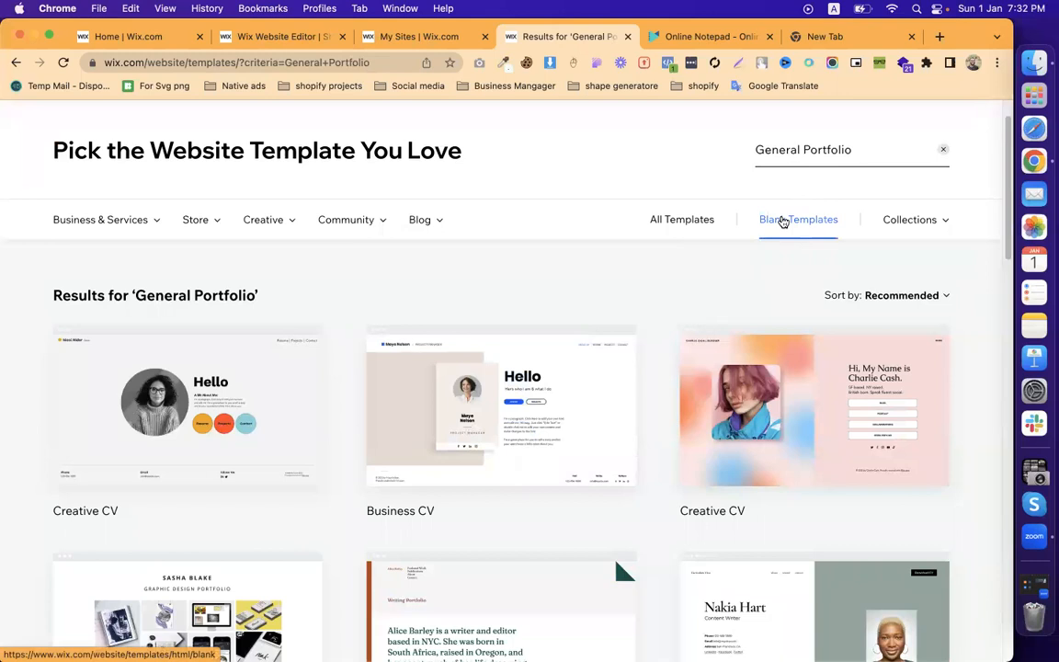
# Examine the template categories under Business & Services, Store, Creative, Community and Blog
pyautogui.scroll(-3, 379, 426)
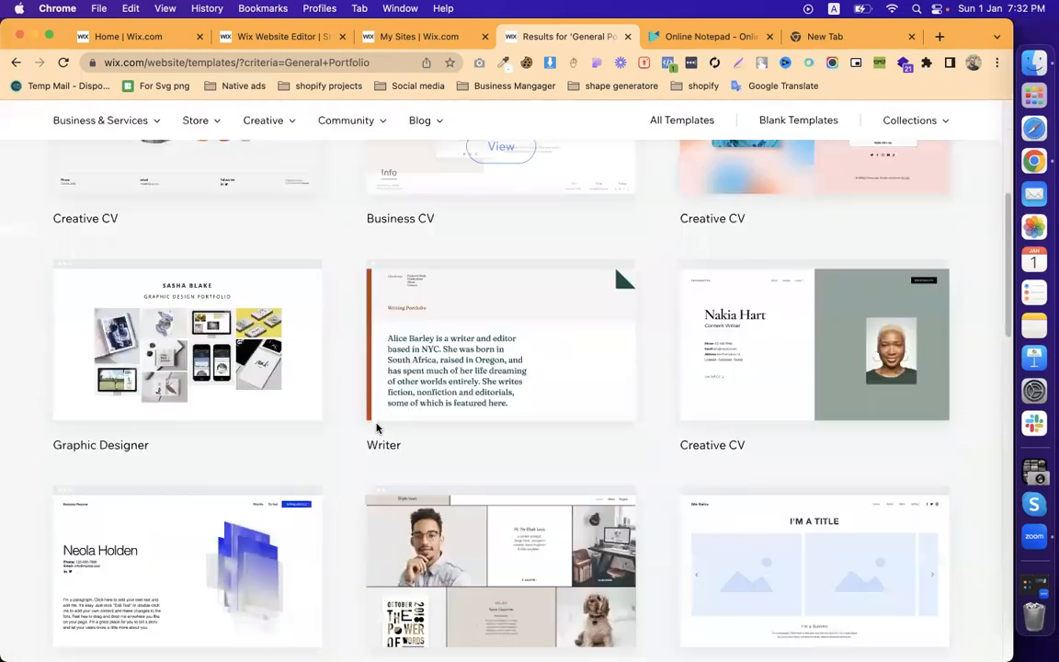
pyautogui.scroll(4, 516, 534)
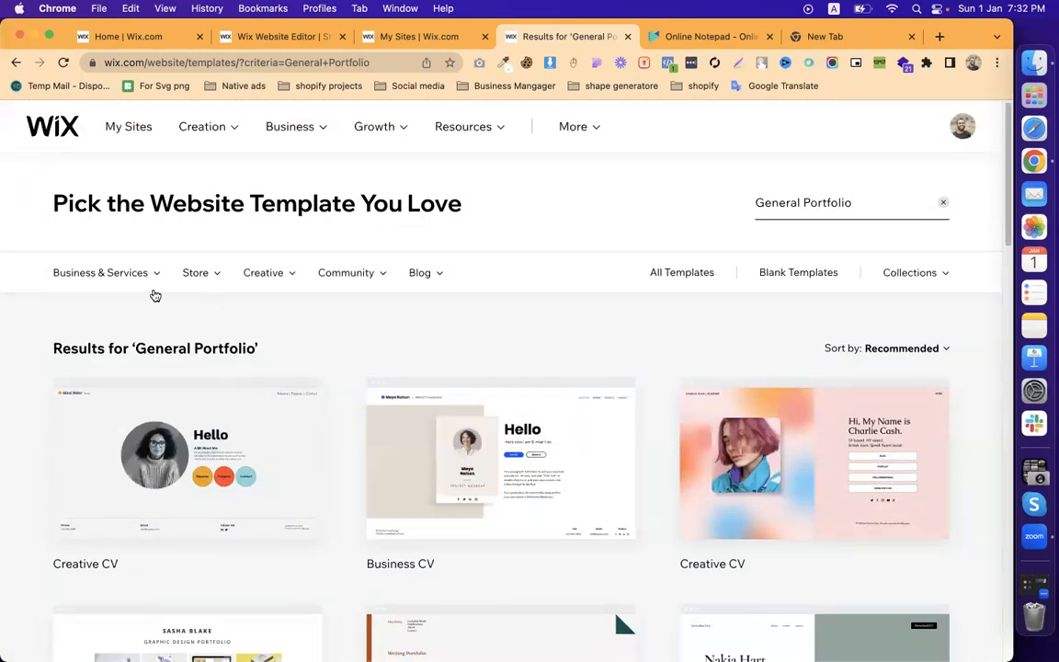
pyautogui.moveTo(149, 274)
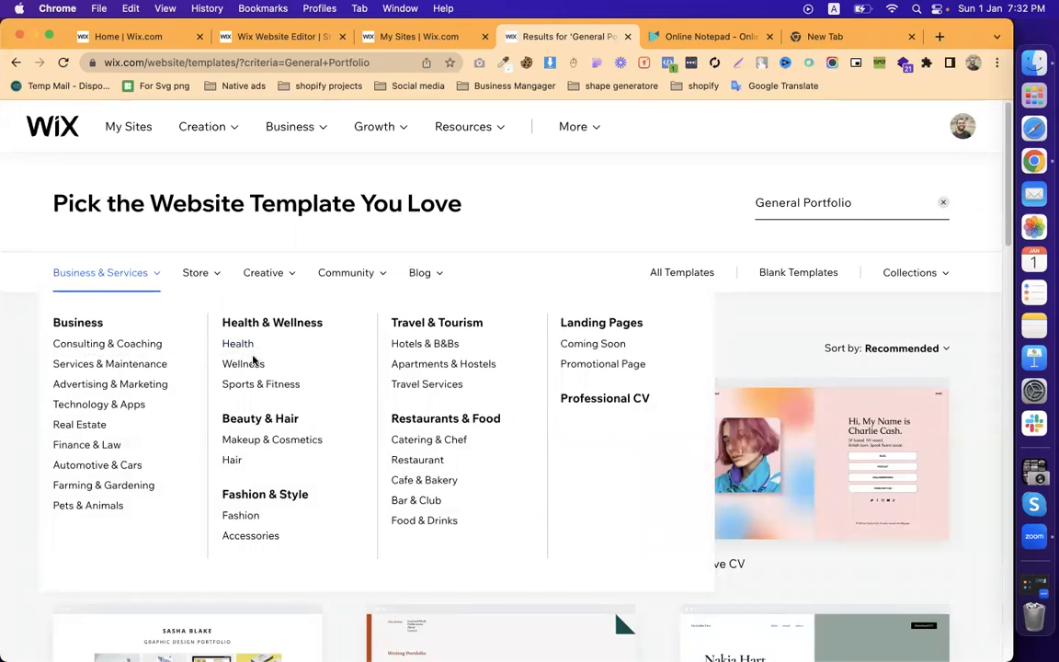
pyautogui.moveTo(209, 278)
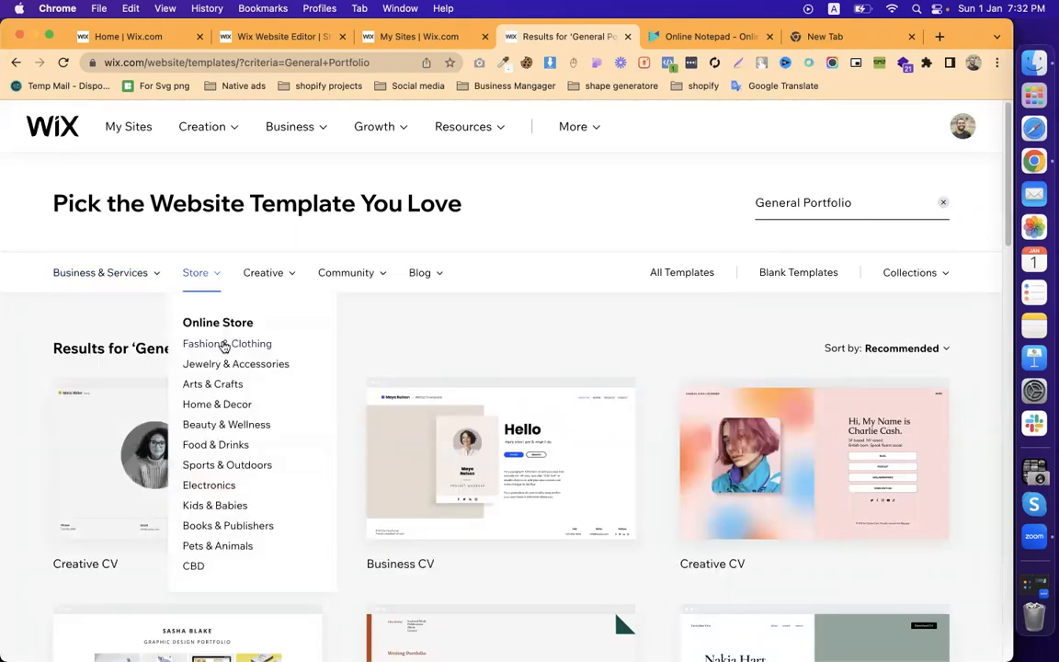
pyautogui.moveTo(267, 279)
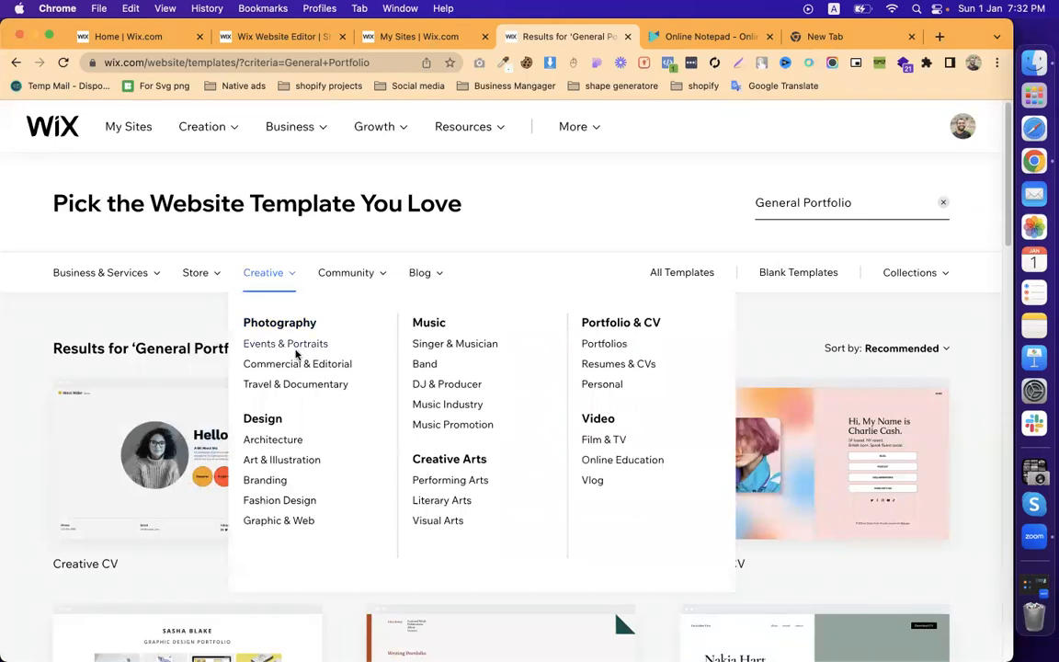
pyautogui.moveTo(348, 278)
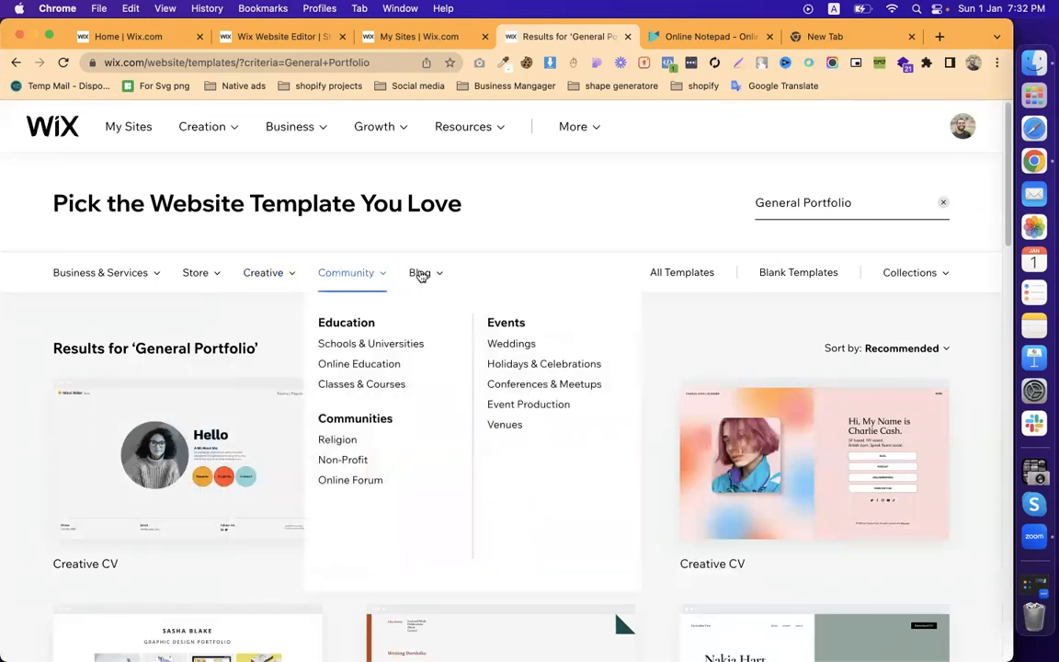
pyautogui.moveTo(422, 277)
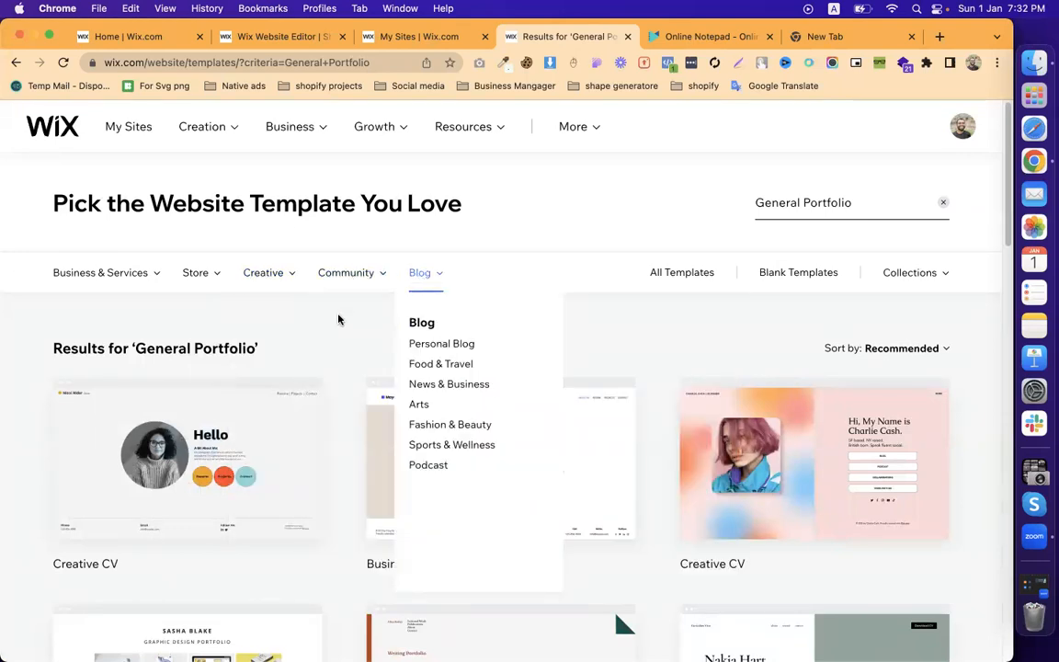
pyautogui.moveTo(299, 461)
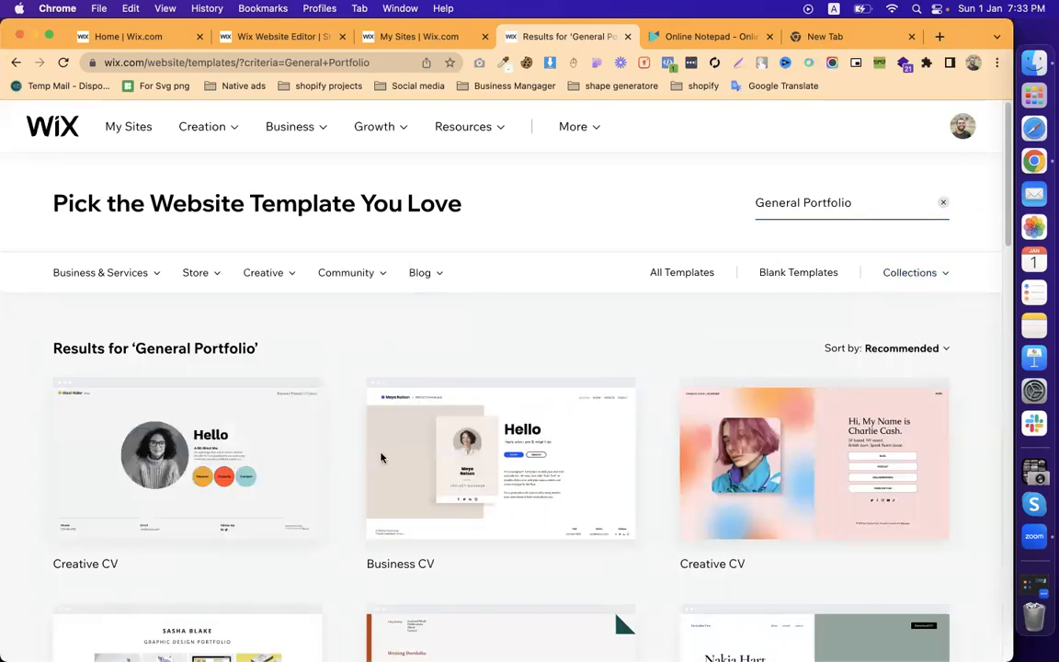
# Open the All Templates page in a new browser tab and switch to it
pyautogui.rightClick(683, 284)
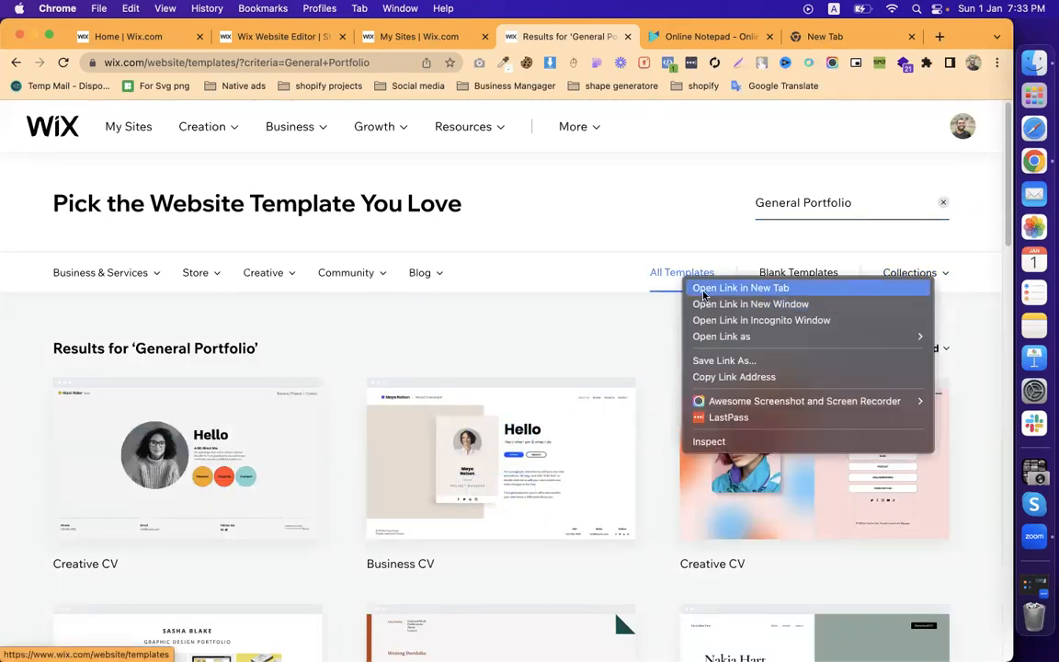
pyautogui.click(703, 288)
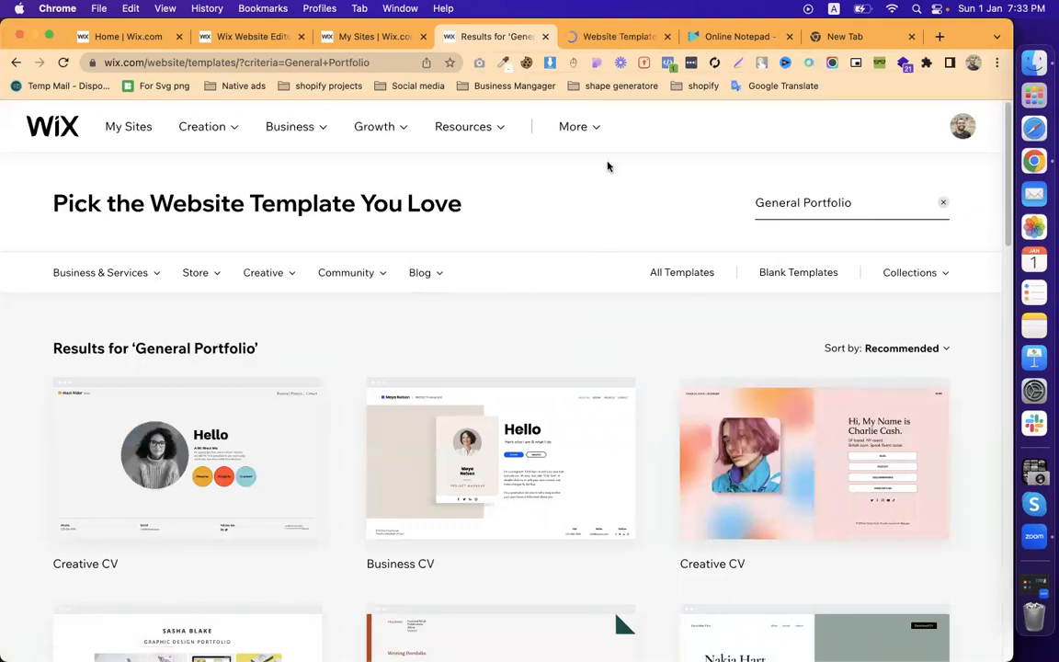
pyautogui.click(612, 42)
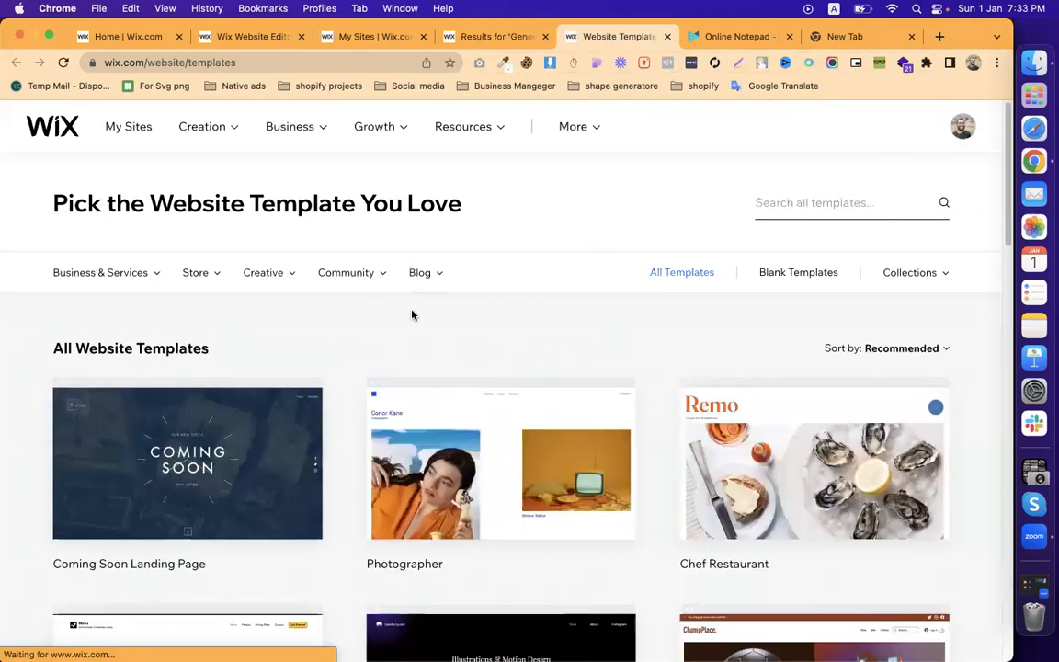
# Browse the first page of the All Website Templates list
pyautogui.scroll(-8, 425, 342)
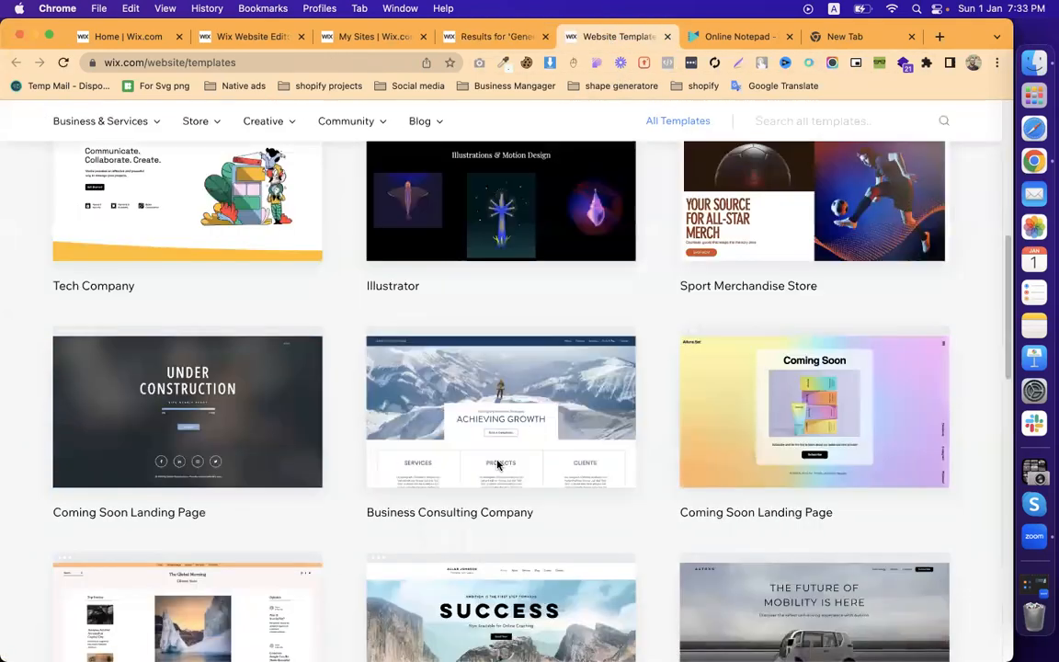
pyautogui.scroll(-3, 459, 397)
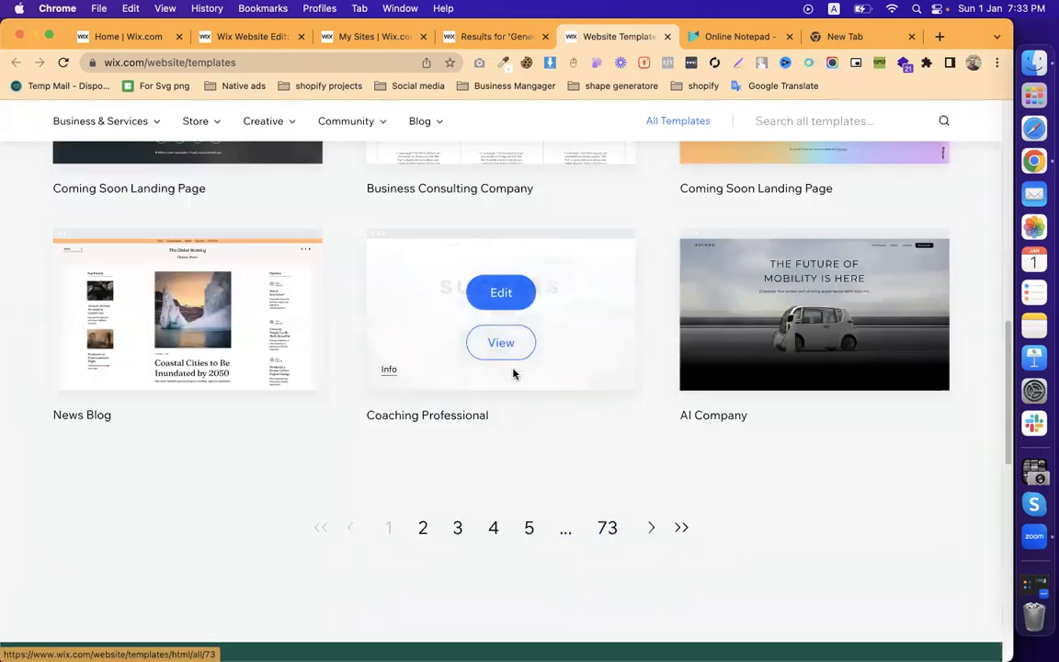
pyautogui.scroll(10, 512, 248)
# Return to the General Portfolio results, open the first Creative CV template in the editor and make the browser full screen
pyautogui.click(478, 37)
pyautogui.moveTo(183, 485)
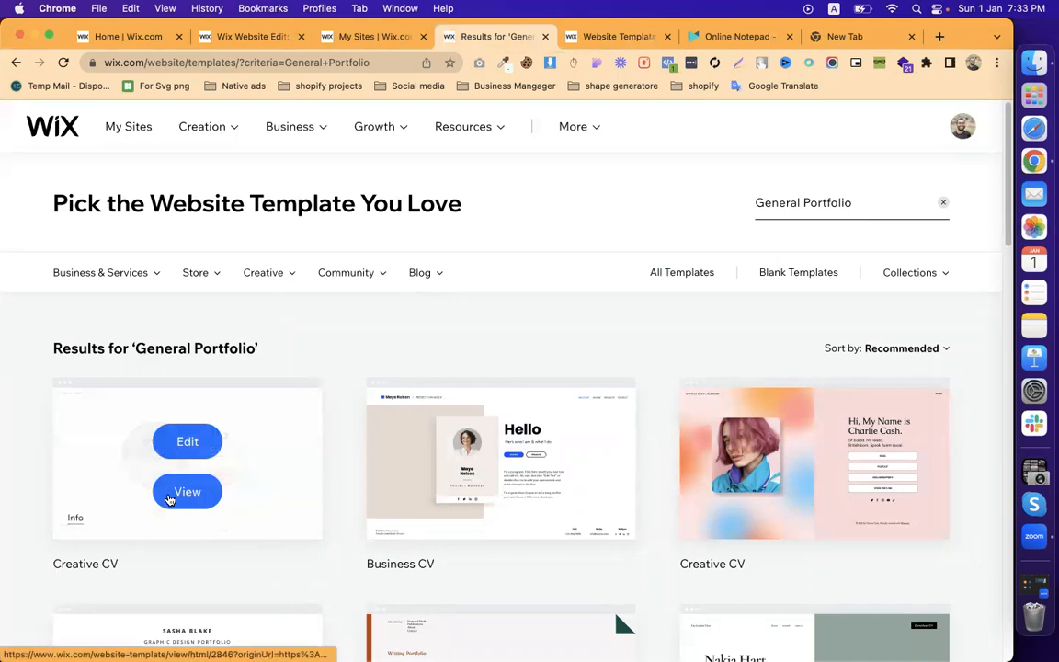
pyautogui.click(187, 447)
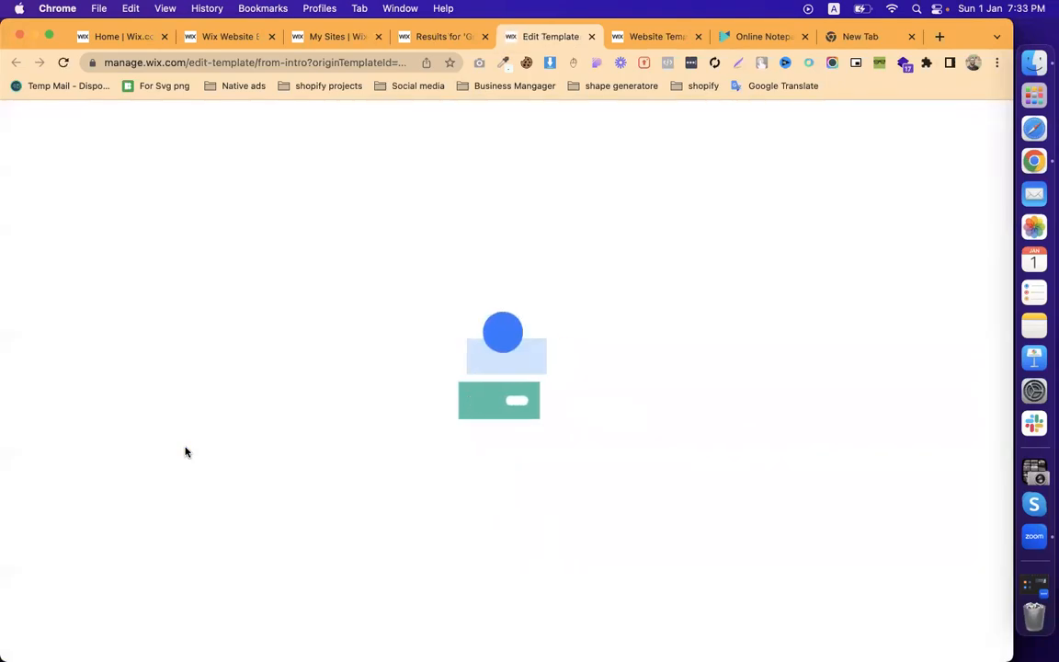
pyautogui.click(48, 36)
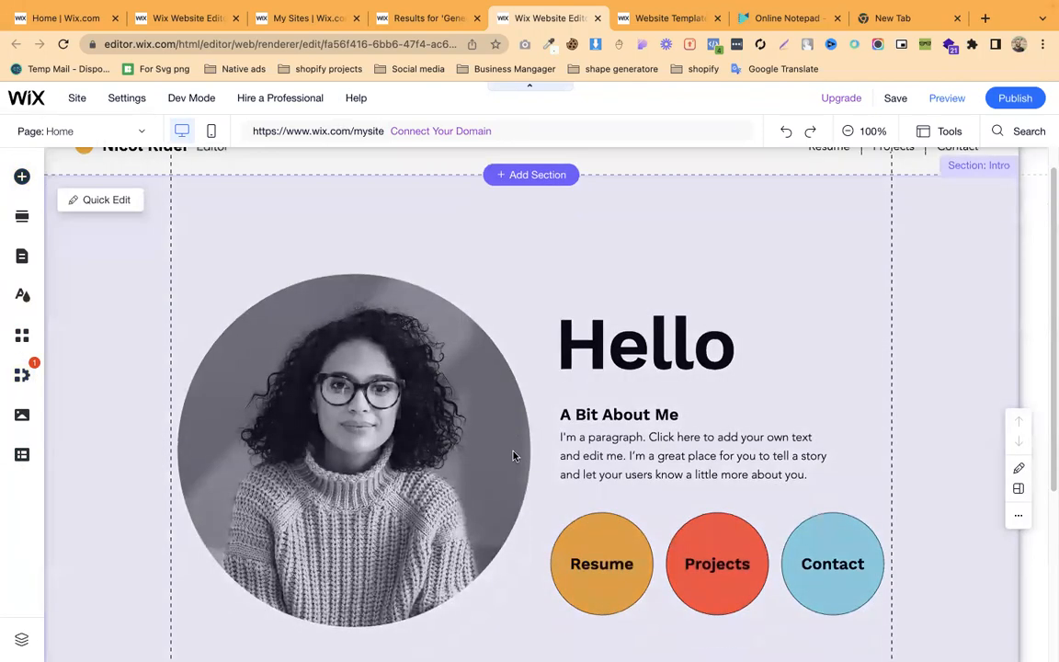
# Examine the Creative CV template's home page from the header down to the footer
pyautogui.scroll(-3, 514, 453)
pyautogui.scroll(-1, 567, 457)
pyautogui.scroll(4, 603, 332)
pyautogui.scroll(-4, 576, 385)
pyautogui.scroll(4, 551, 349)
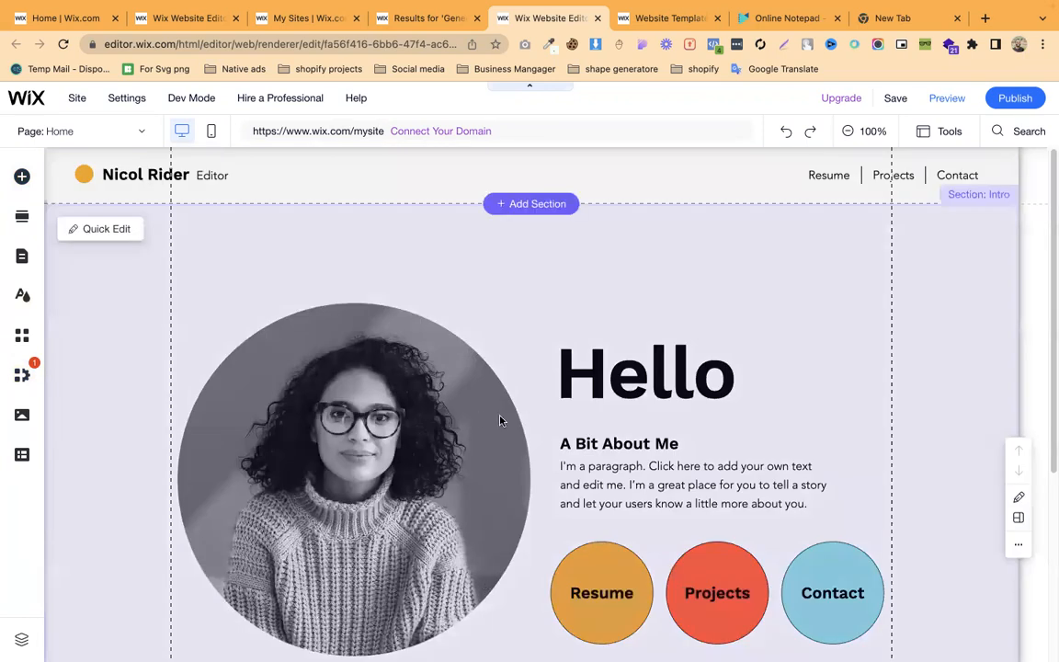
pyautogui.scroll(-4, 534, 440)
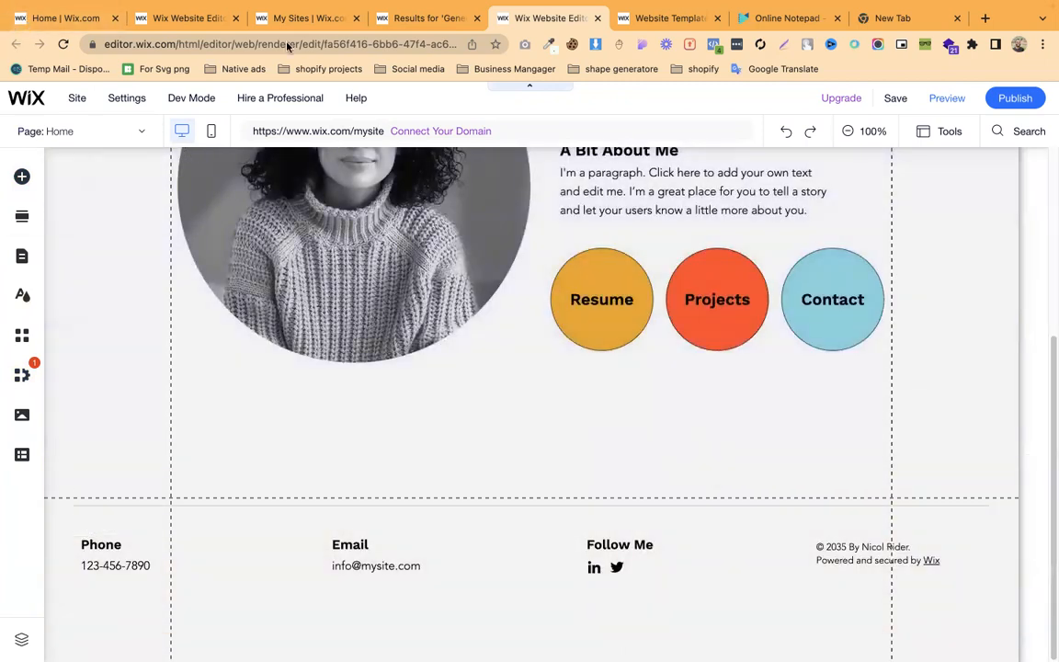
# Return to the General Portfolio results and browse the other templates on offer
pyautogui.click(428, 18)
pyautogui.scroll(-12, 438, 501)
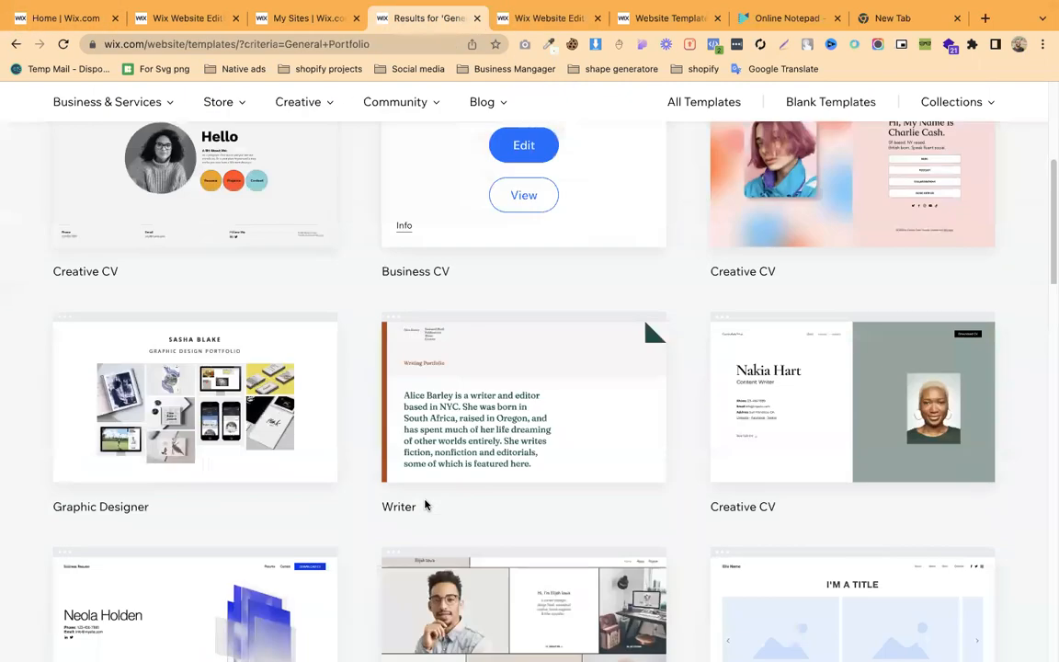
pyautogui.scroll(12, 437, 501)
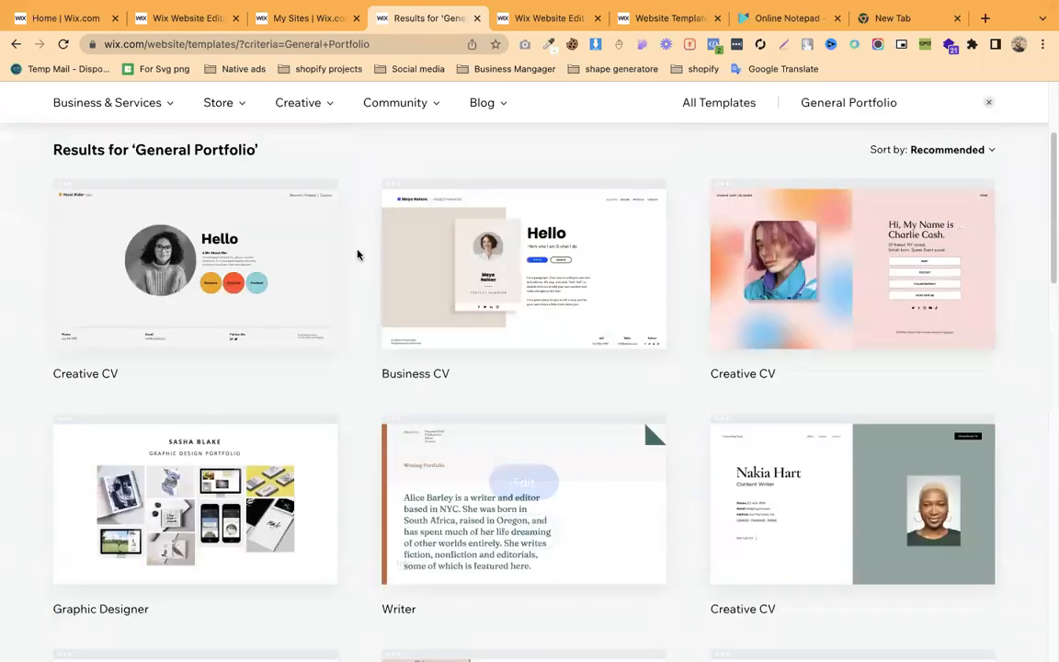
pyautogui.scroll(-2, 634, 234)
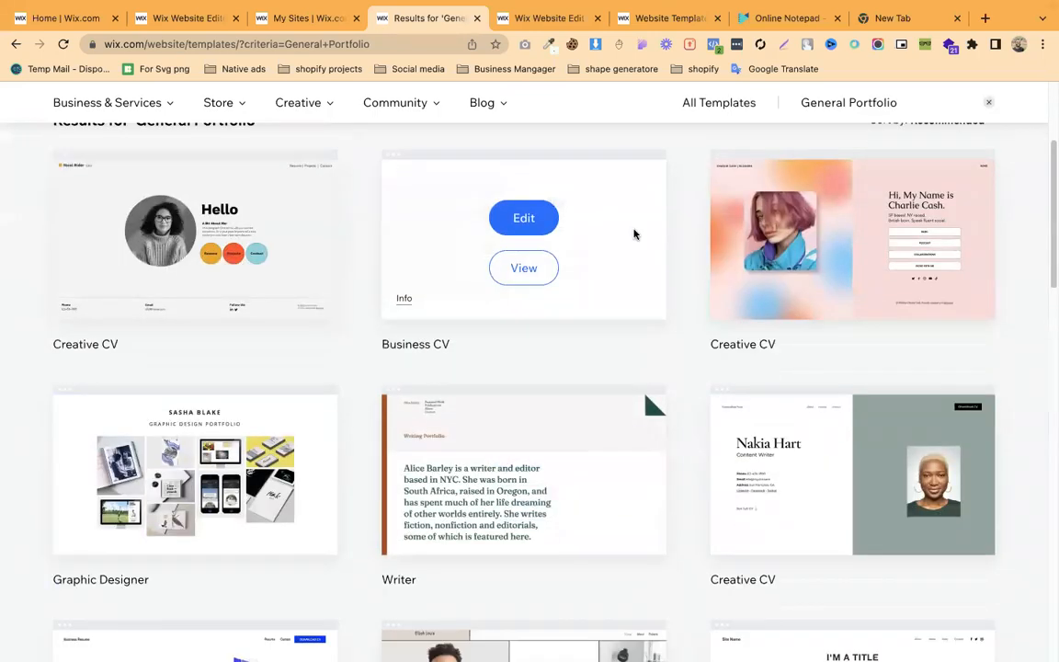
pyautogui.scroll(-2, 664, 199)
pyautogui.scroll(6, 603, 194)
# Show the Consulting & Coaching templates under Business & Services, glancing back at the Creative CV site in the editor
pyautogui.moveTo(120, 256)
pyautogui.click(111, 321)
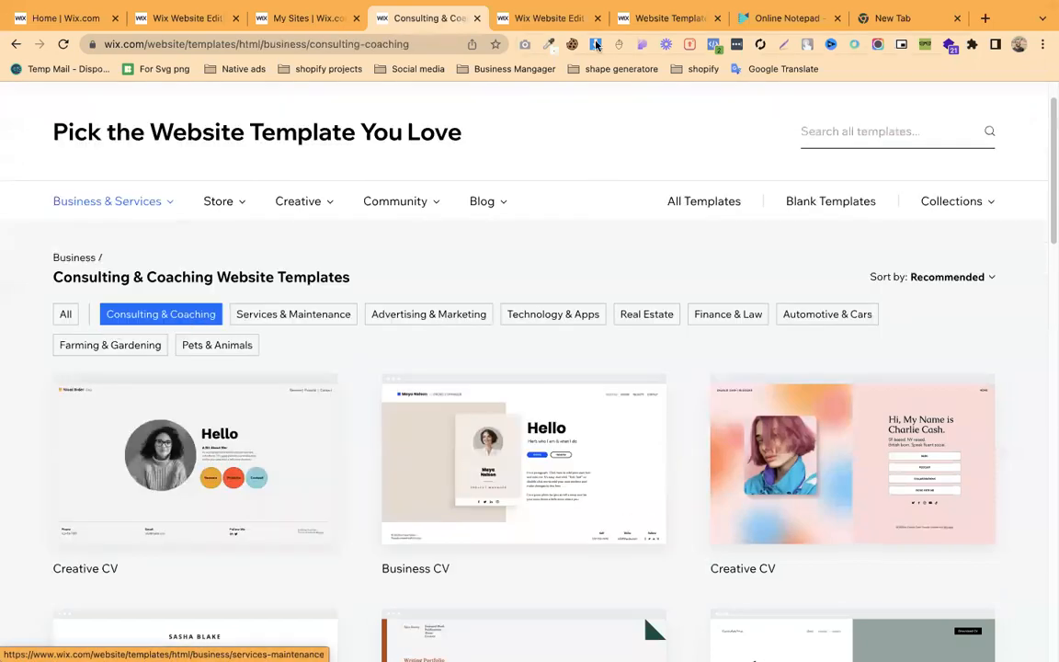
pyautogui.click(552, 20)
pyautogui.scroll(3, 662, 335)
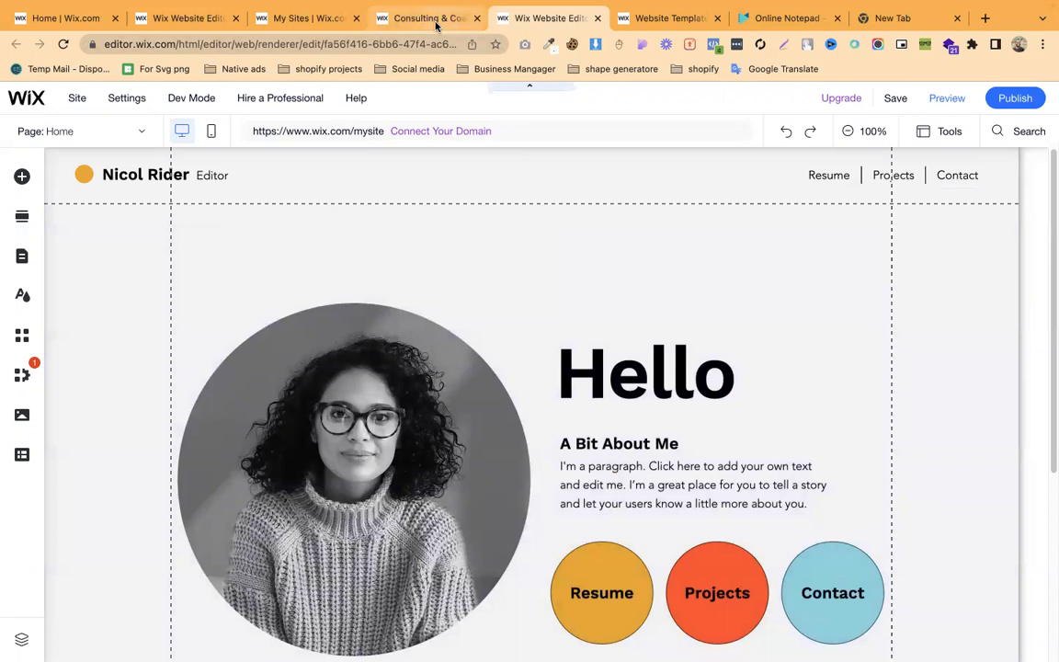
pyautogui.click(430, 19)
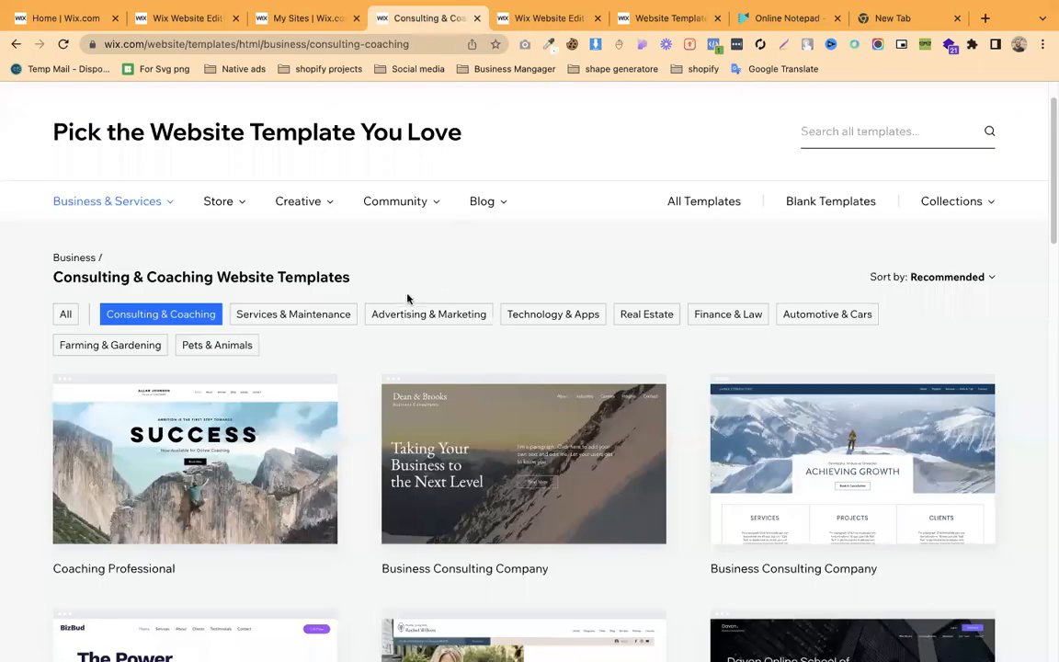
# Browse the Consulting & Coaching templates and open the Motivational Speaker template in the editor
pyautogui.moveTo(284, 520)
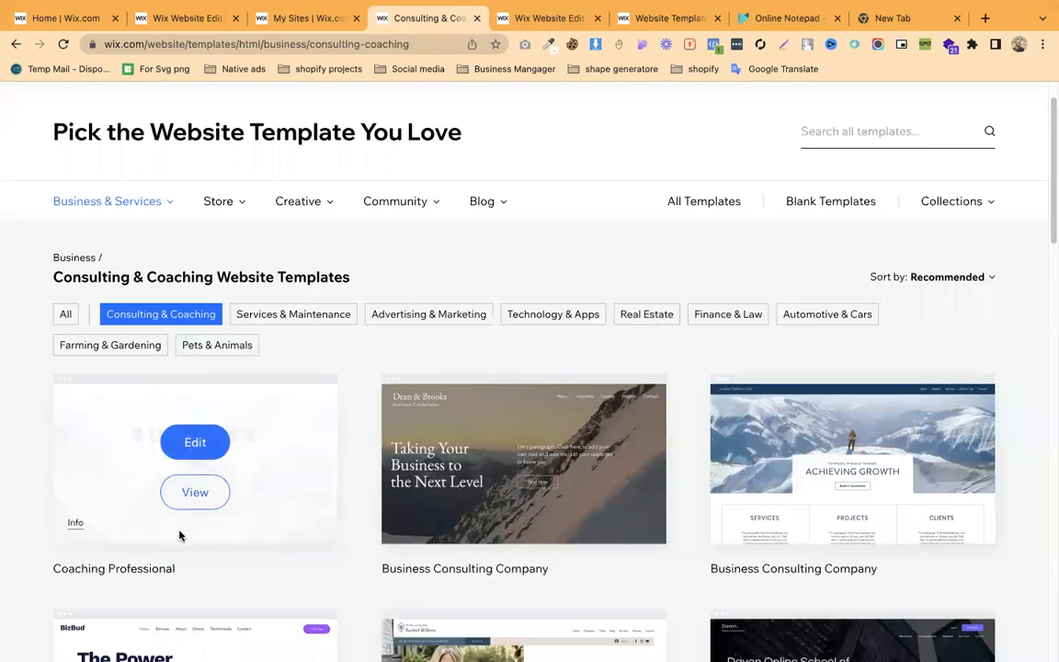
pyautogui.scroll(-10, 479, 456)
pyautogui.scroll(3, 480, 448)
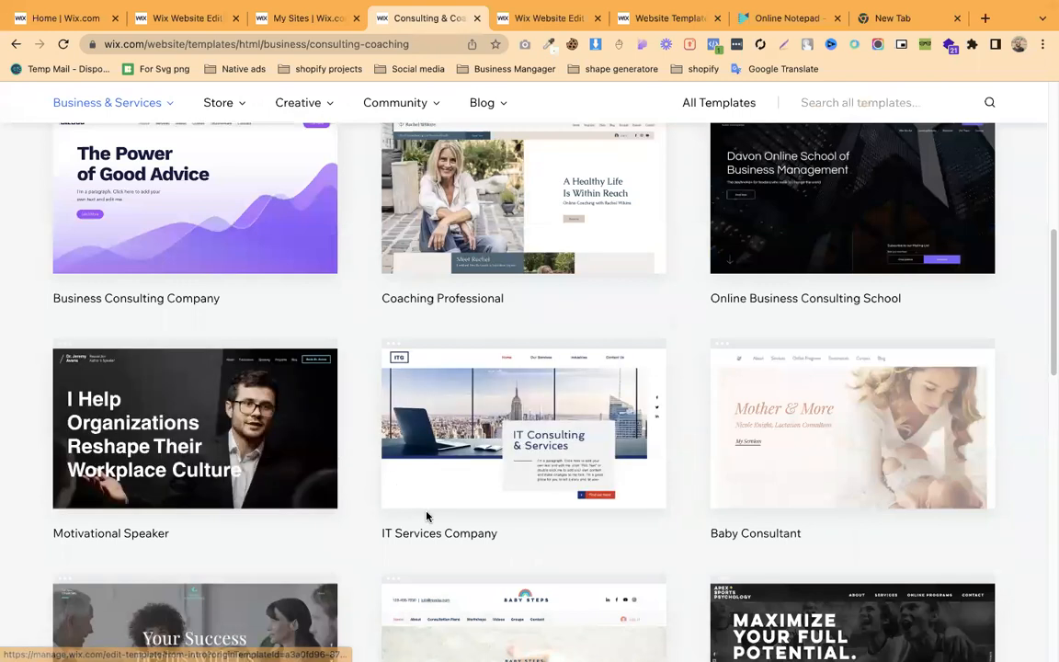
pyautogui.click(193, 409)
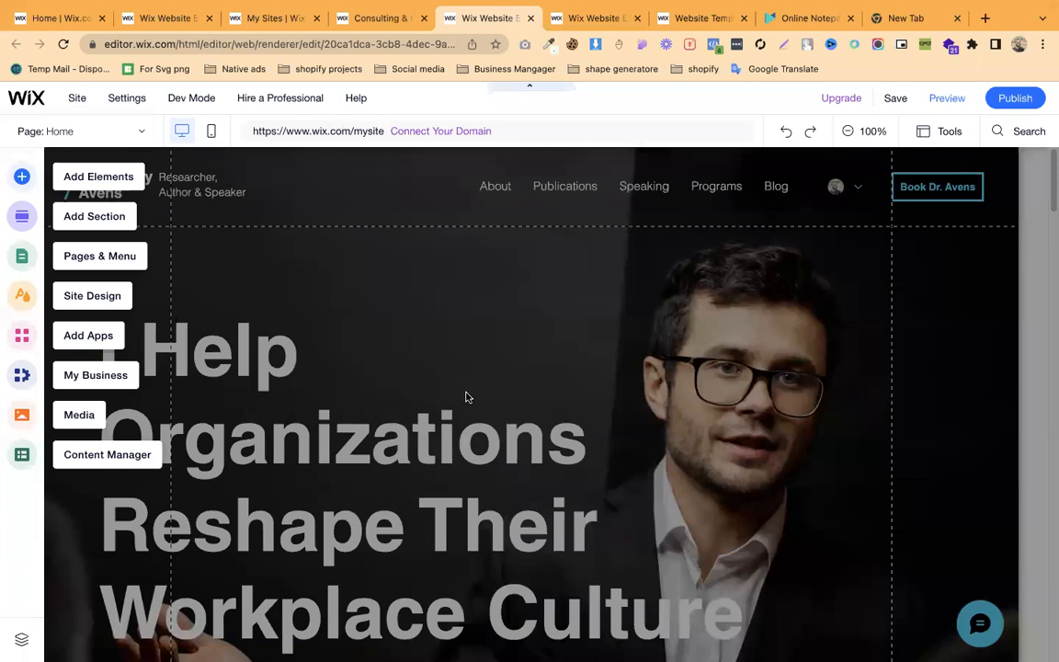
# Examine the sections of the Motivational Speaker home page and return to its beginning
pyautogui.scroll(-20, 395, 460)
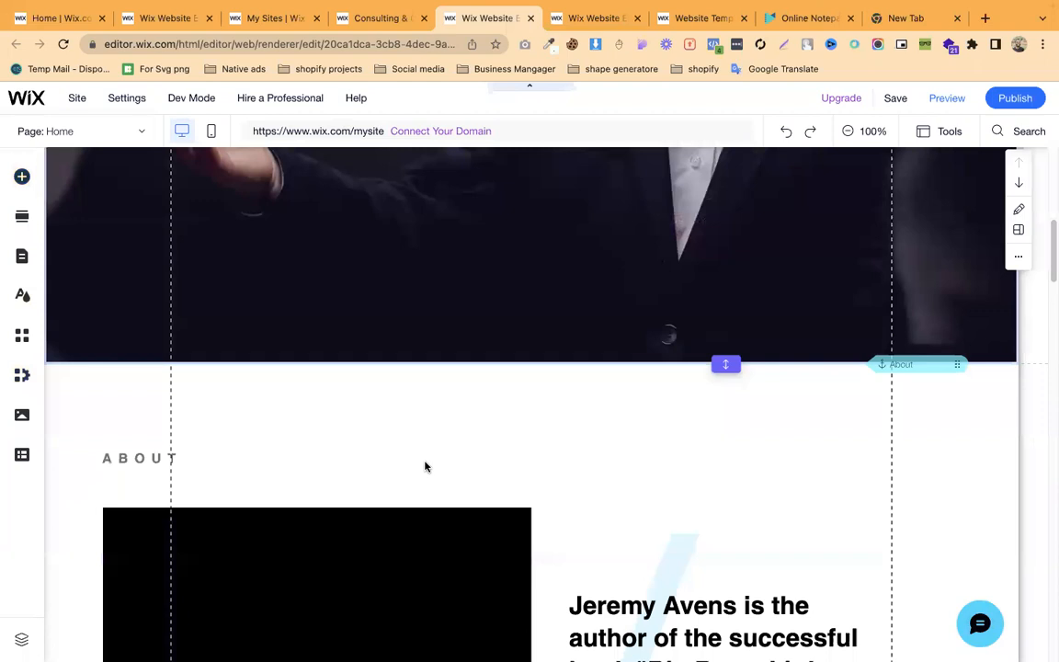
pyautogui.scroll(-5, 743, 463)
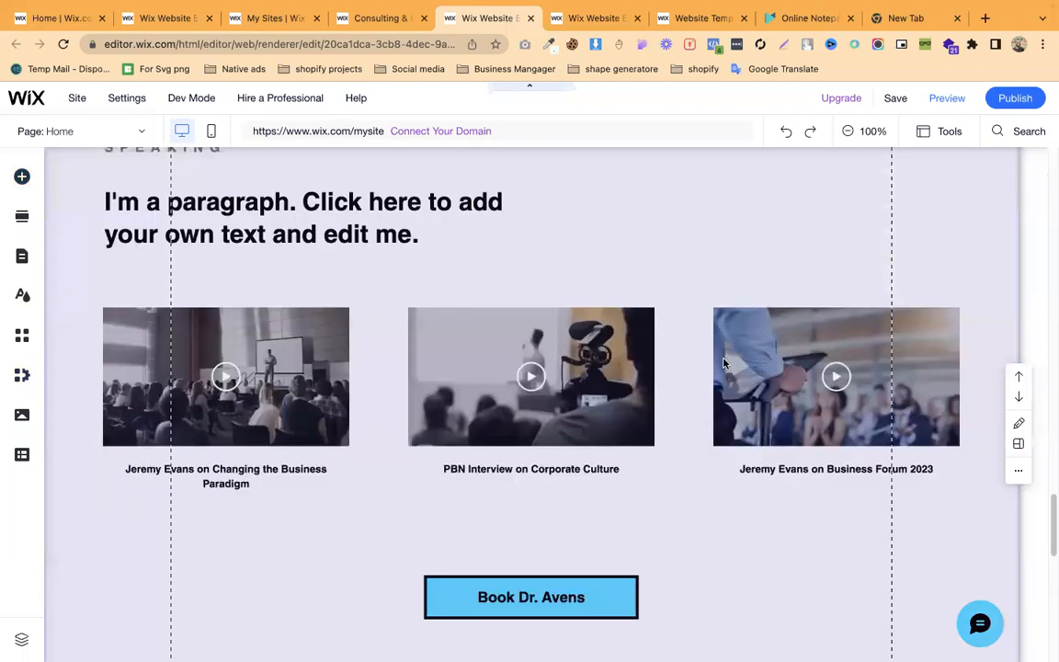
pyautogui.scroll(1, 635, 405)
pyautogui.scroll(20, 512, 420)
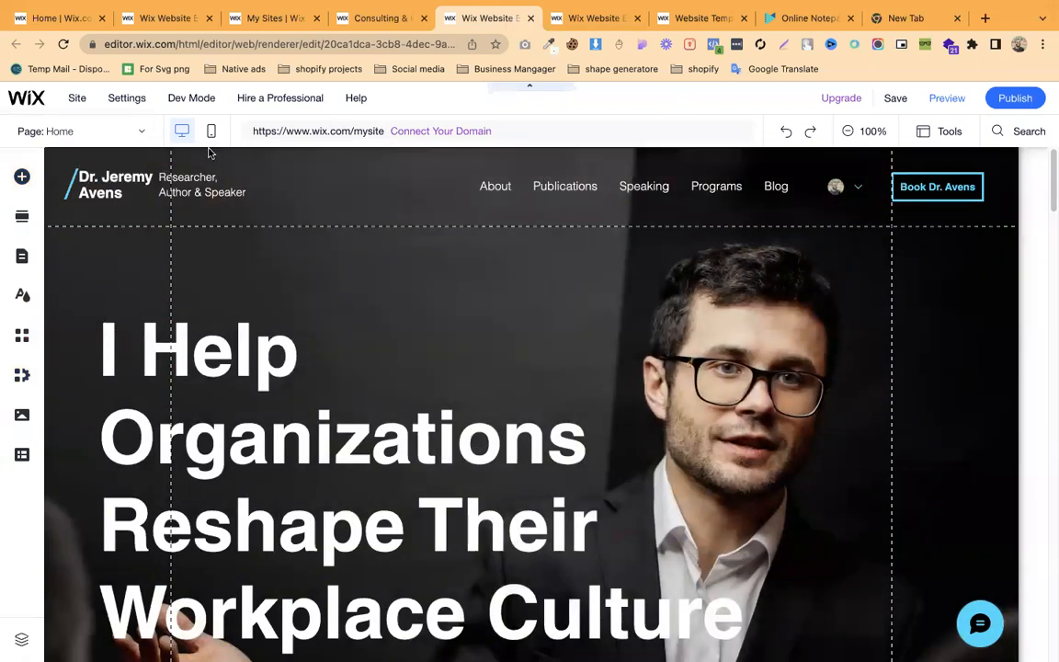
# Examine the site's list of pages and the Menu & Anchor elements available to add
pyautogui.click(132, 129)
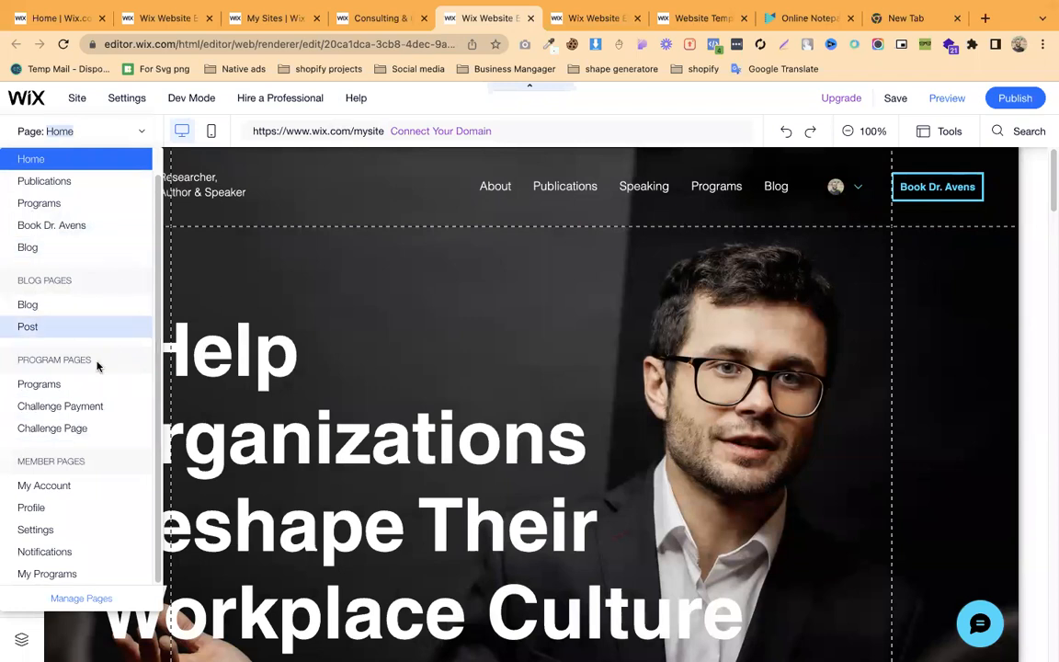
pyautogui.click(323, 334)
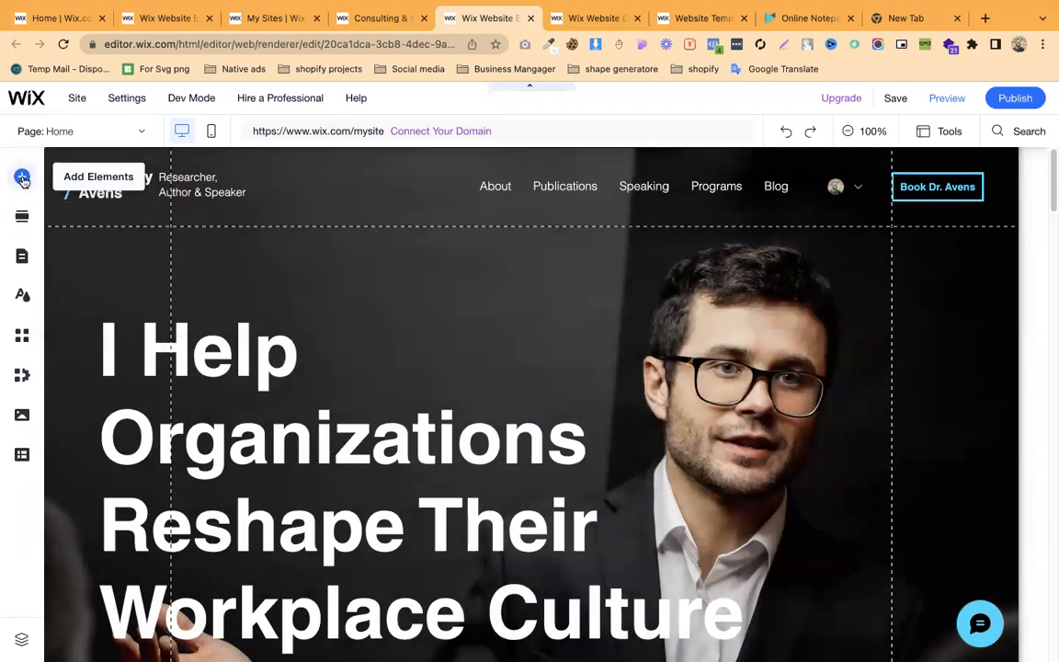
pyautogui.click(25, 182)
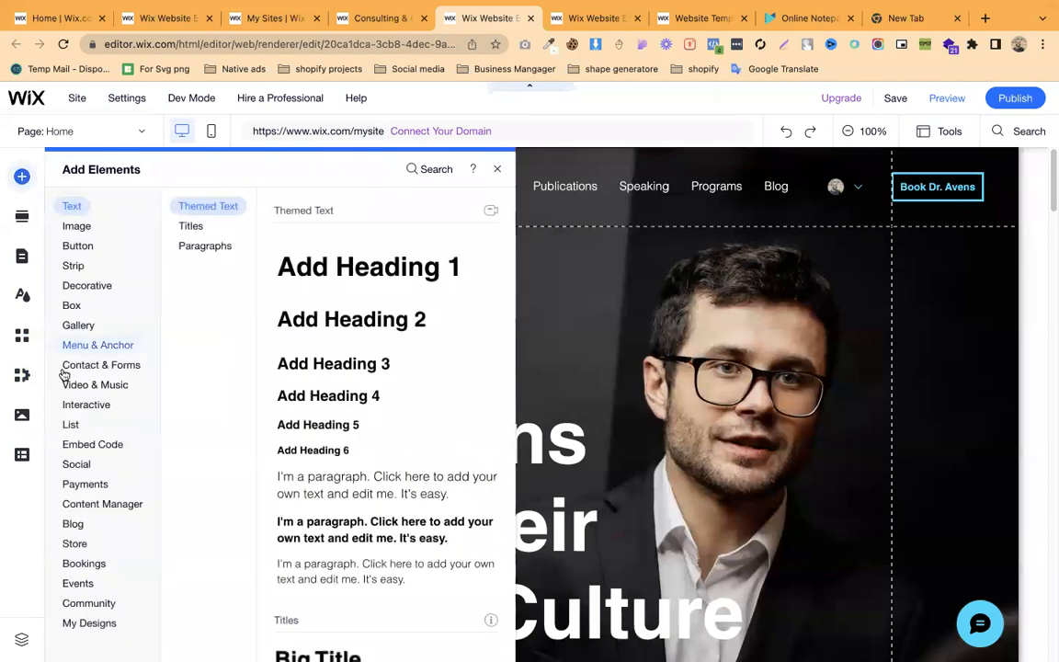
pyautogui.click(83, 347)
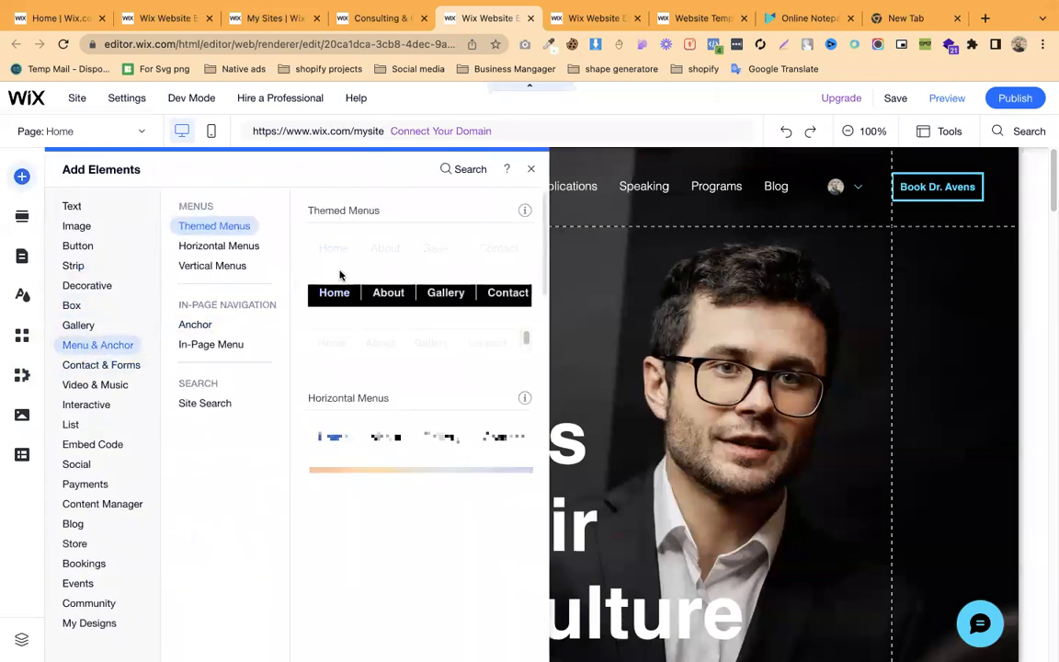
pyautogui.click(138, 131)
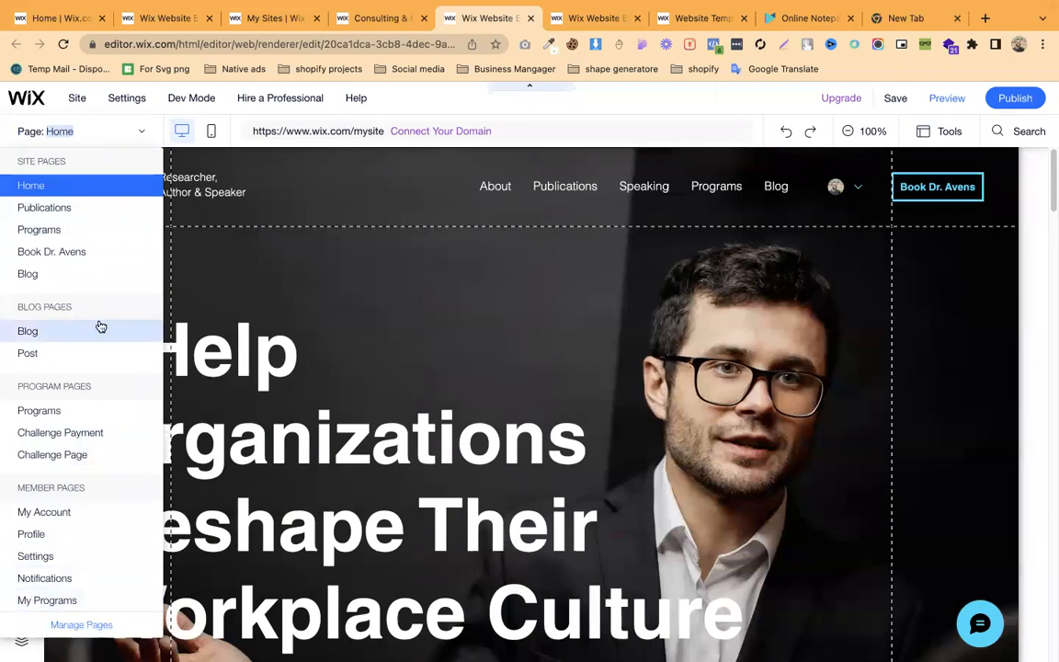
pyautogui.click(664, 444)
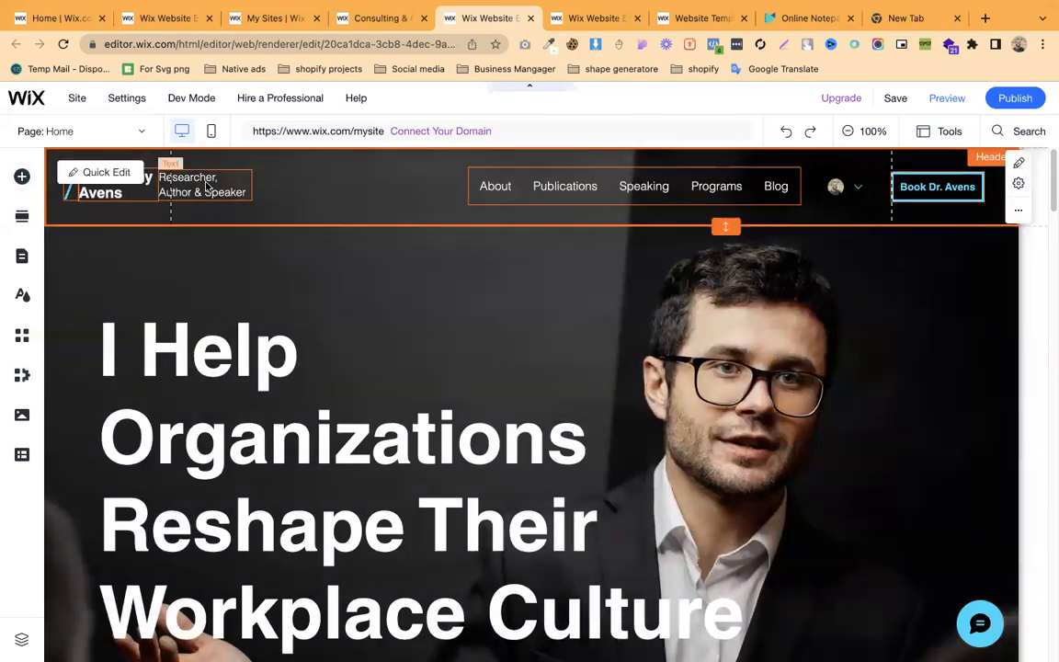
# Open the text settings of the header tagline "Researcher, Author & Speaker" and look over the Welcome and About sections
pyautogui.click(204, 187)
pyautogui.tripleClick(204, 188)
pyautogui.click(323, 287)
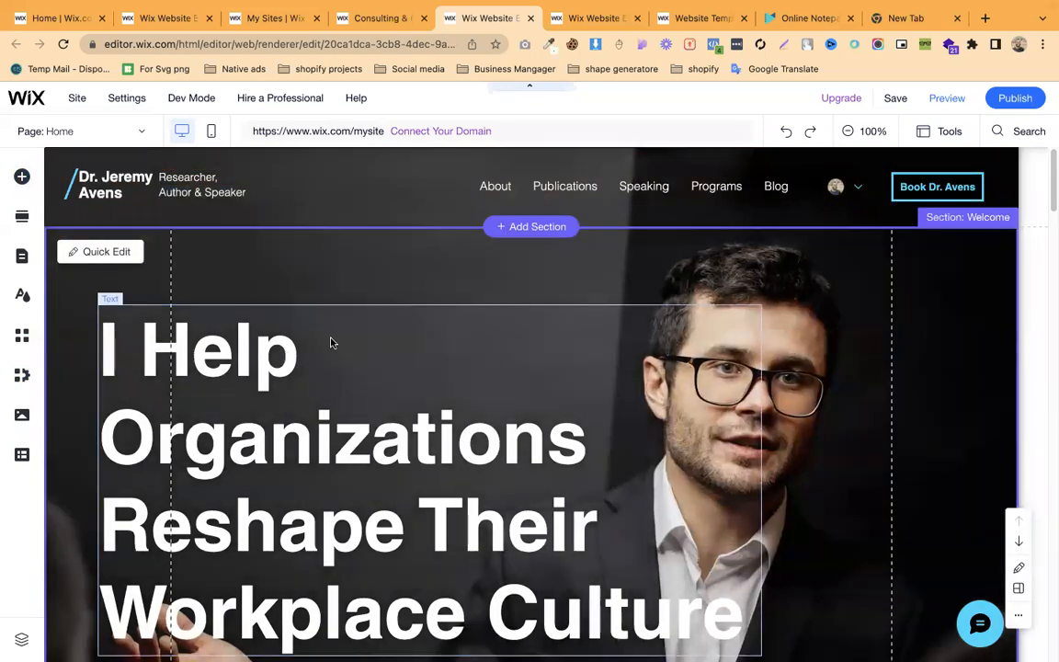
pyautogui.scroll(-2, 494, 320)
pyautogui.scroll(-5, 495, 321)
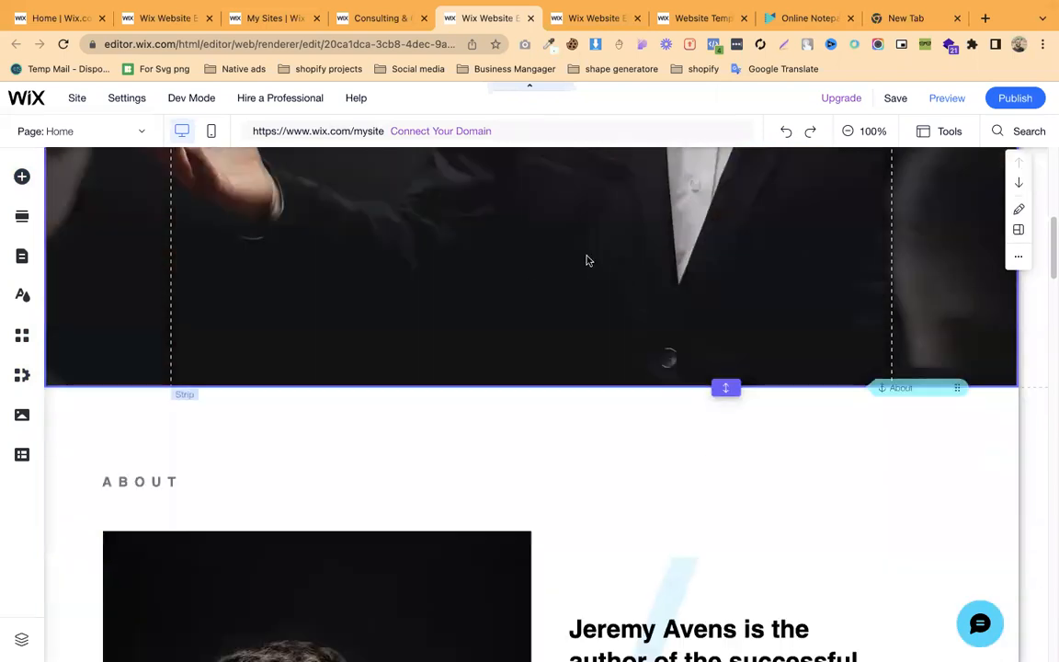
pyautogui.scroll(5, 586, 260)
pyautogui.scroll(2, 602, 267)
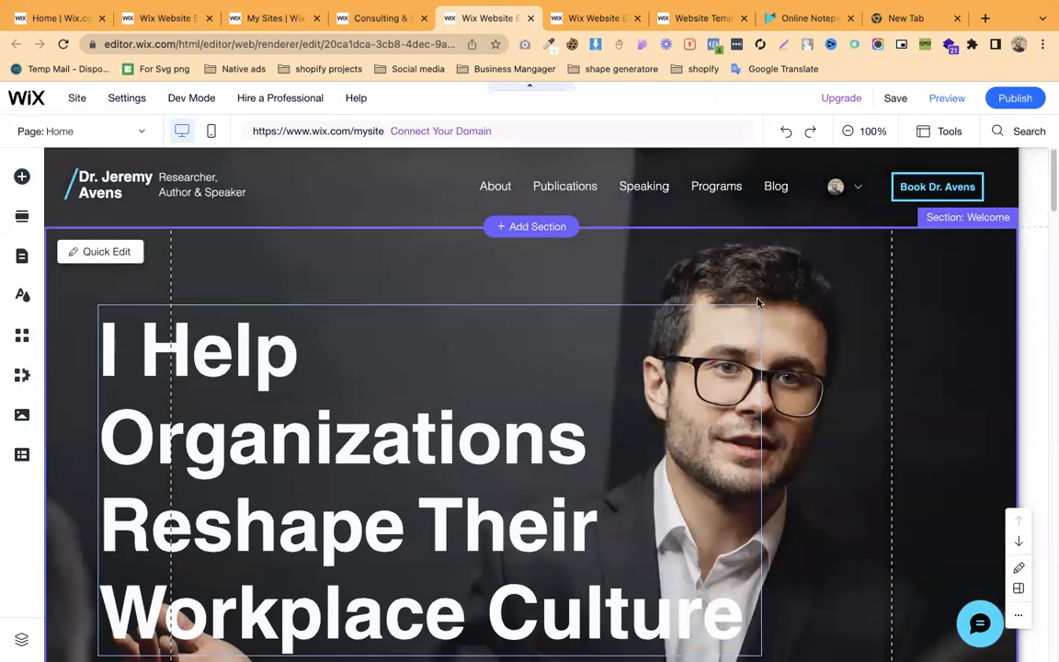
pyautogui.doubleClick(757, 303)
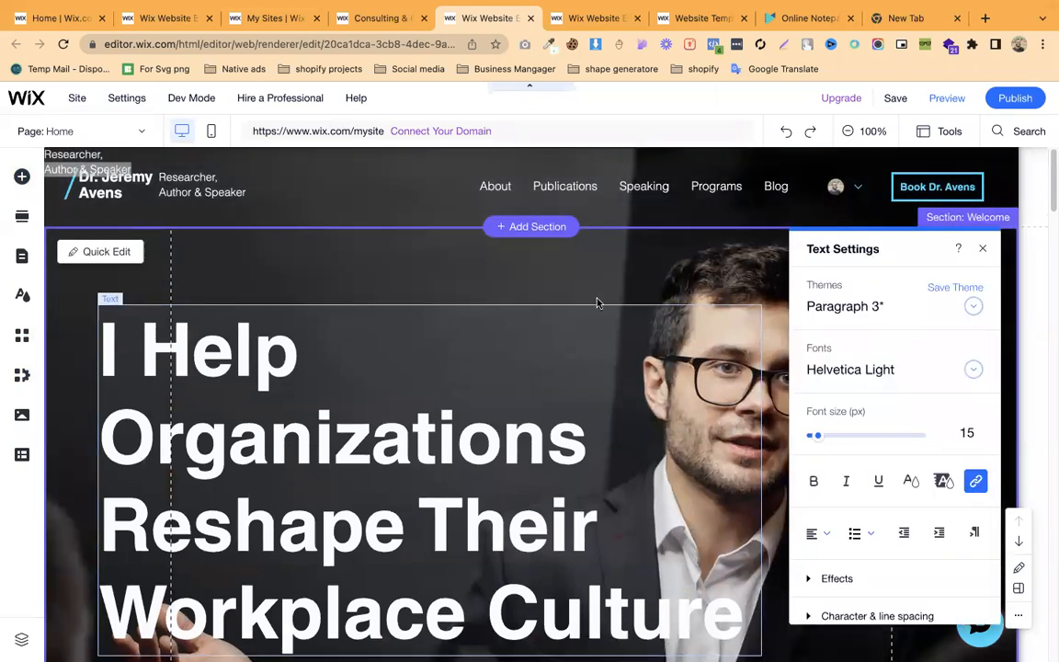
# Examine the Strip Background options of the Welcome section and close them without choosing a background
pyautogui.click(677, 269)
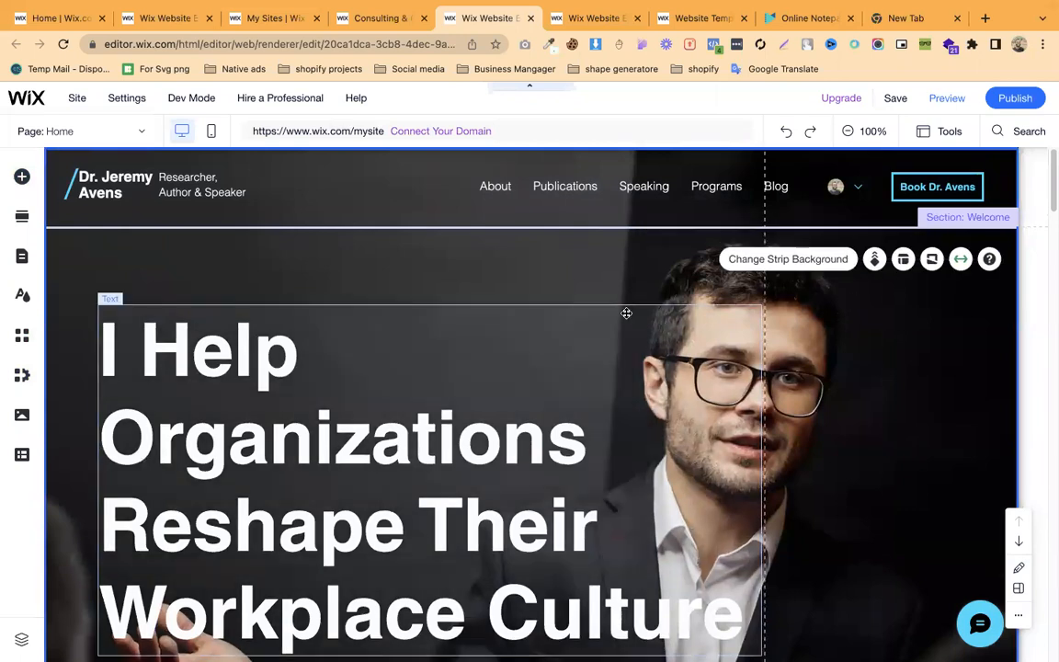
pyautogui.doubleClick(643, 271)
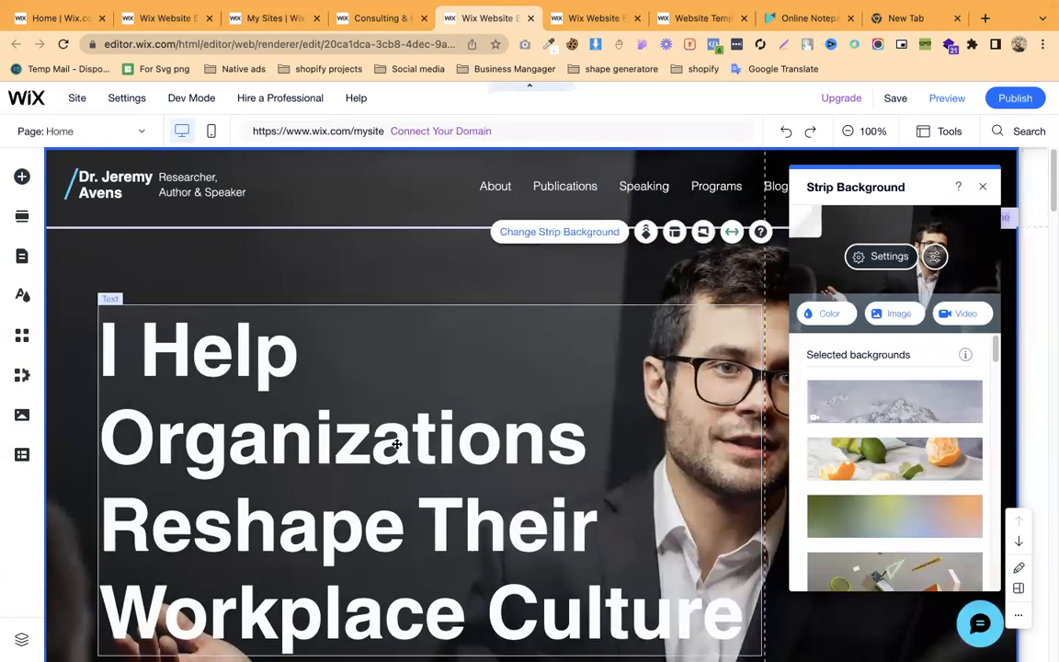
pyautogui.scroll(-5, 478, 319)
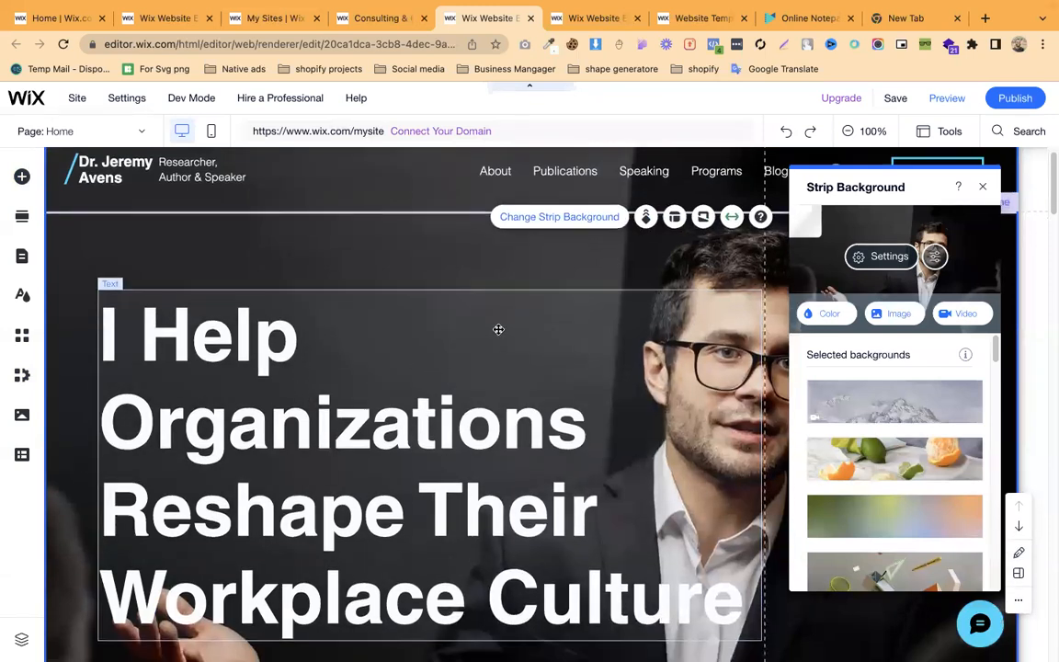
pyautogui.scroll(5, 520, 336)
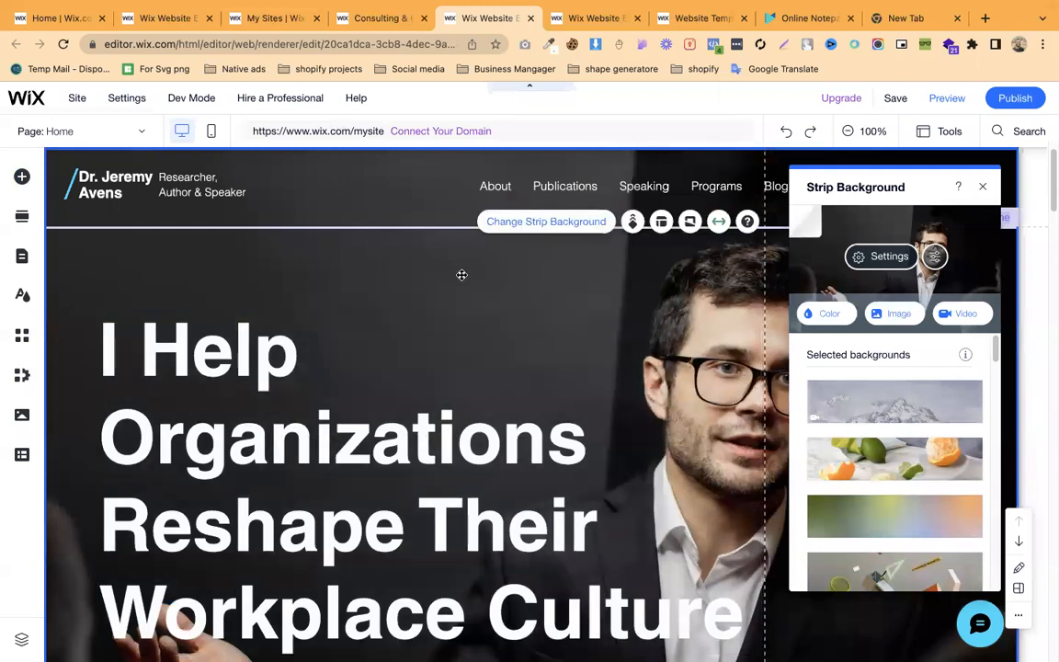
pyautogui.click(983, 188)
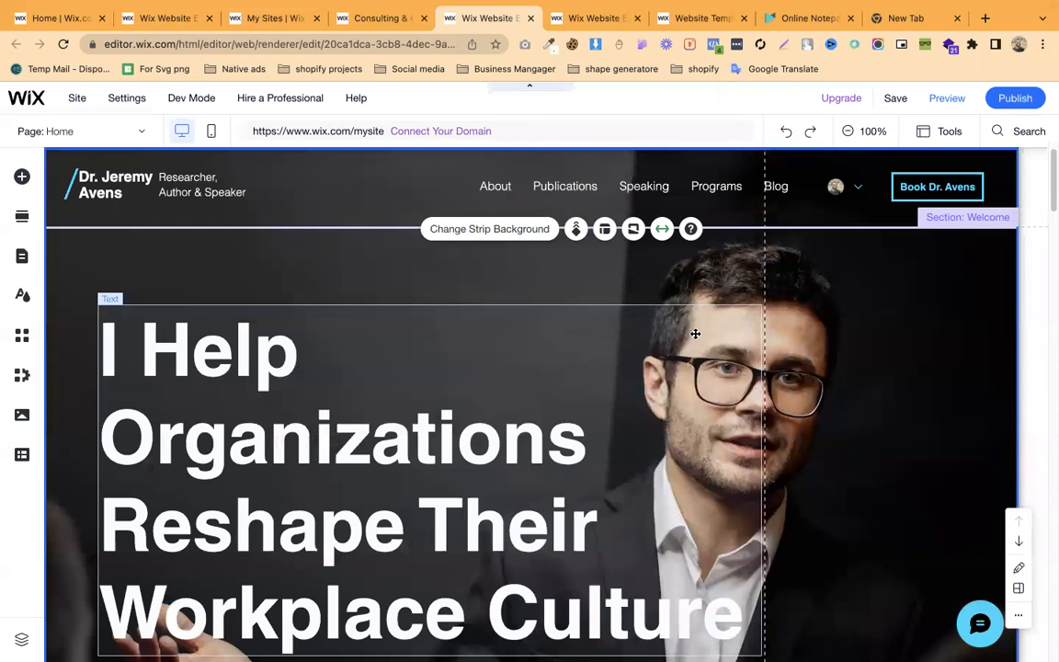
# Open the Welcome section's main heading for editing and insert the word "To" after "I Help"
pyautogui.click(414, 415)
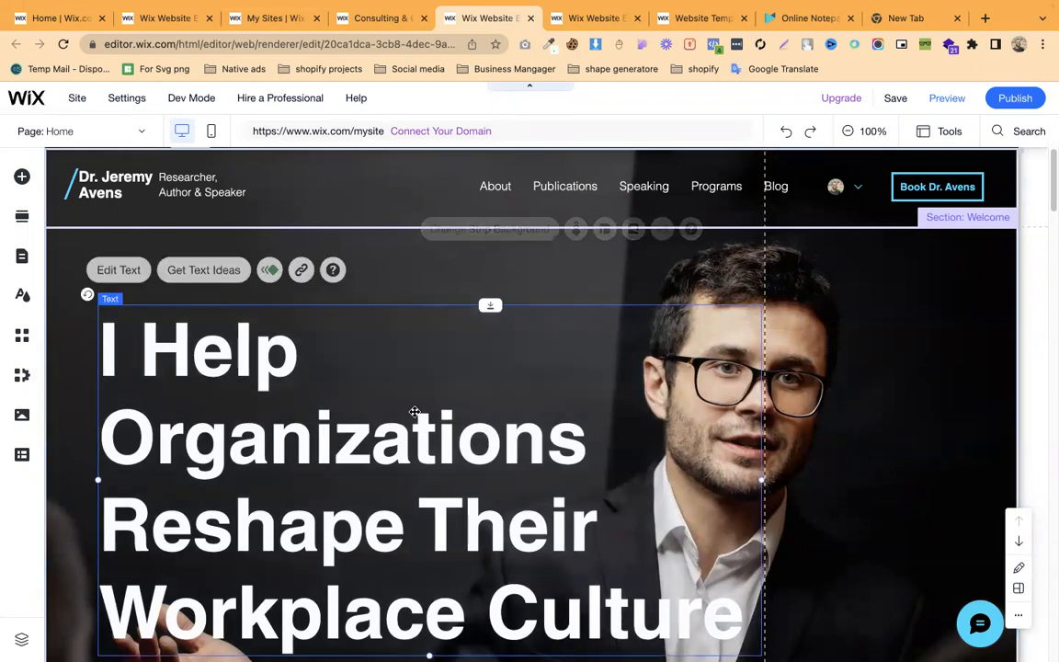
pyautogui.click(790, 300)
pyautogui.scroll(-1, 432, 349)
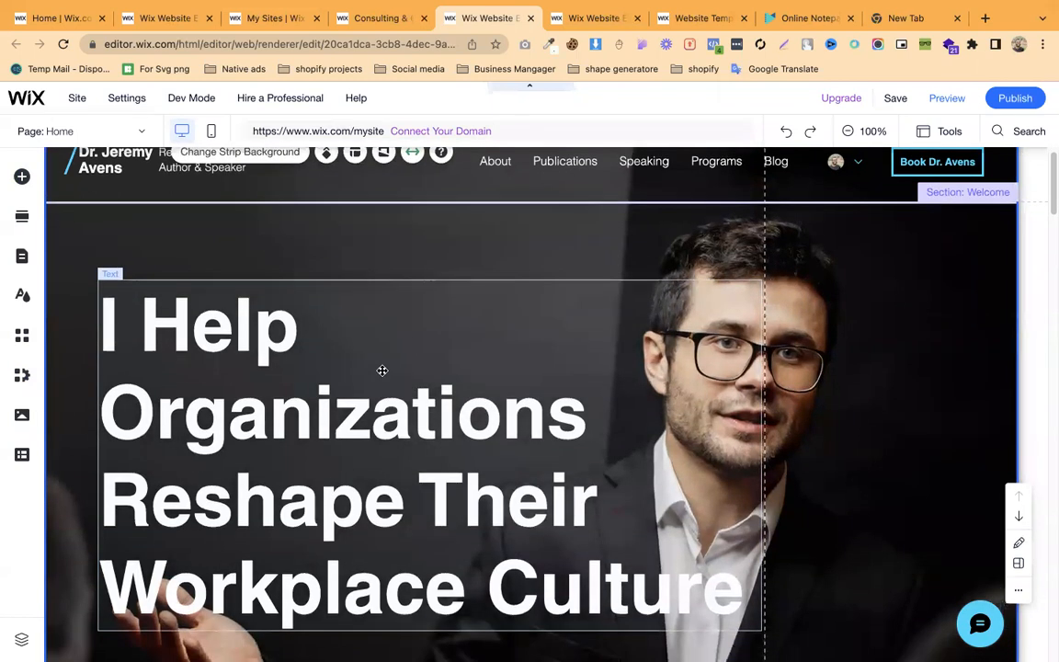
pyautogui.scroll(-1, 445, 515)
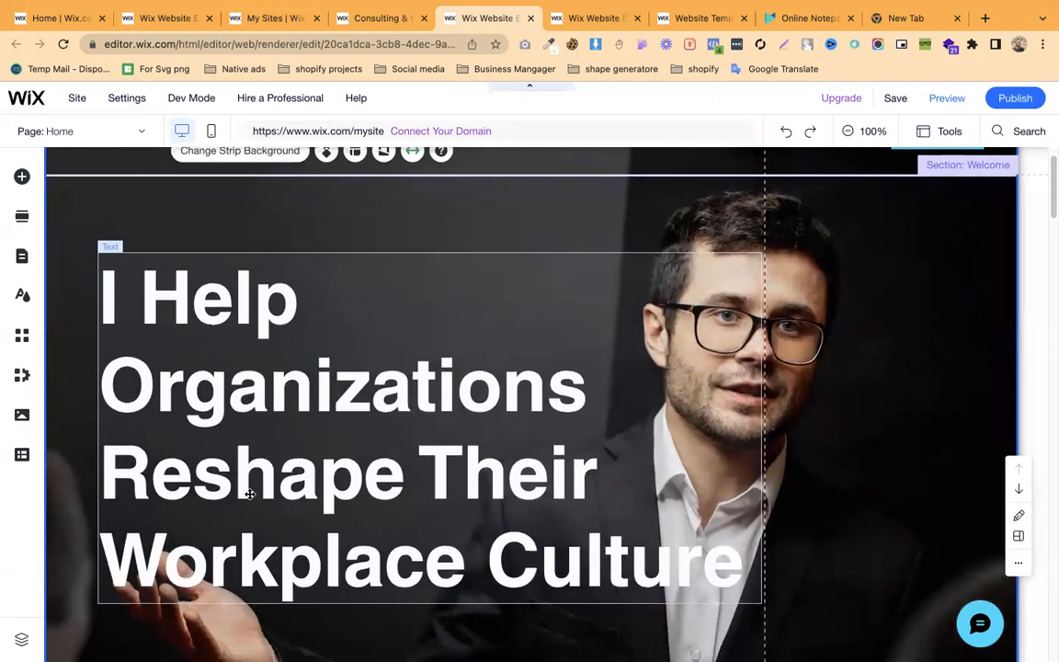
pyautogui.click(564, 549)
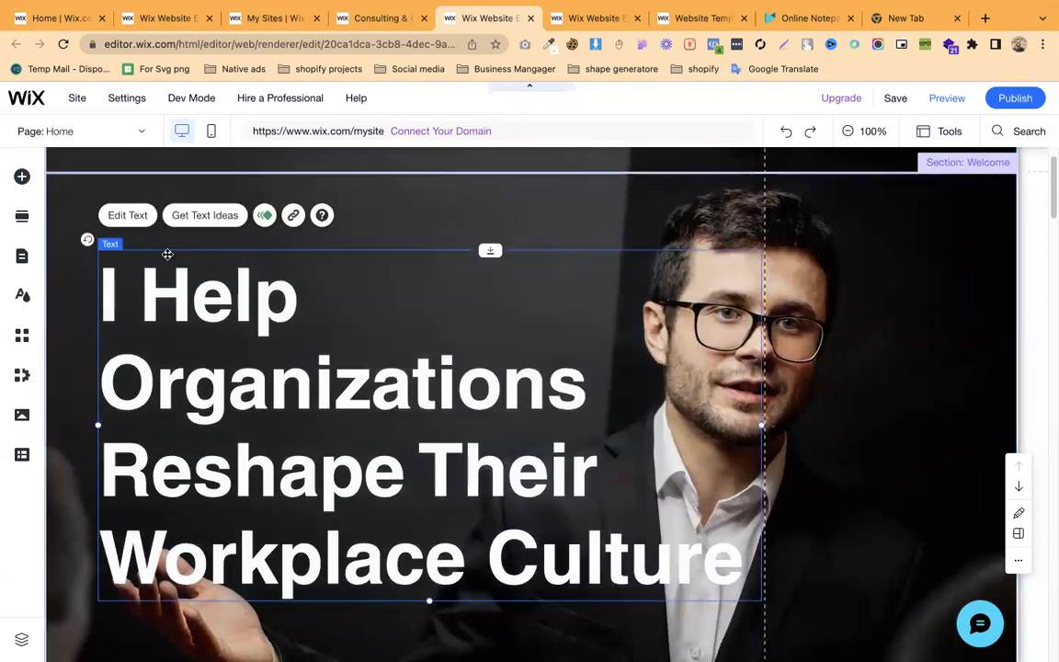
pyautogui.click(126, 212)
pyautogui.click(528, 499)
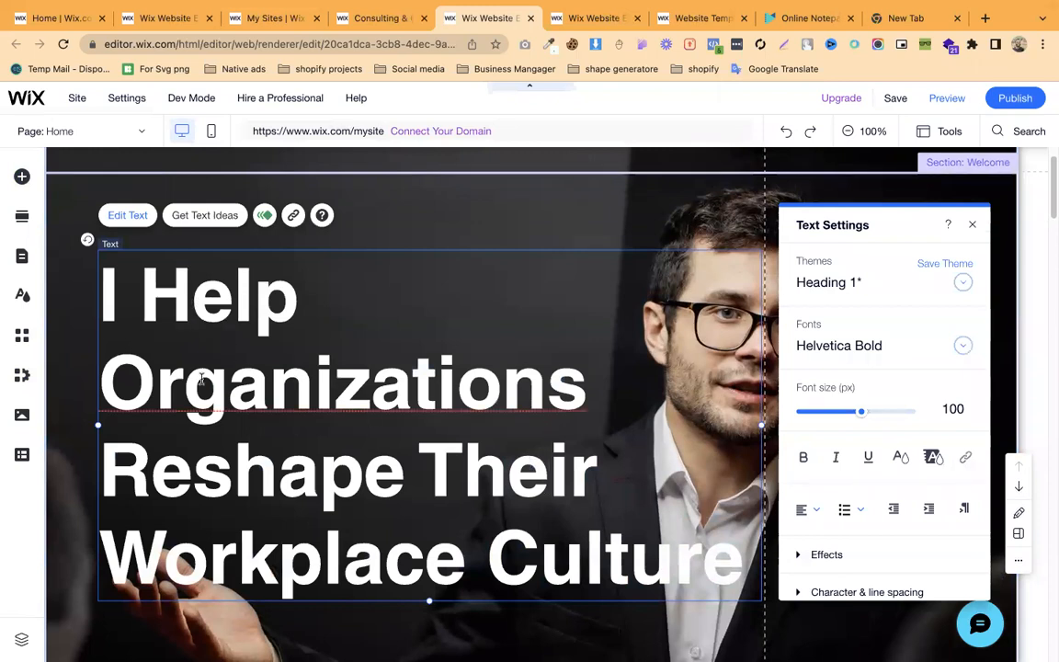
pyautogui.click(325, 310)
pyautogui.write('t')
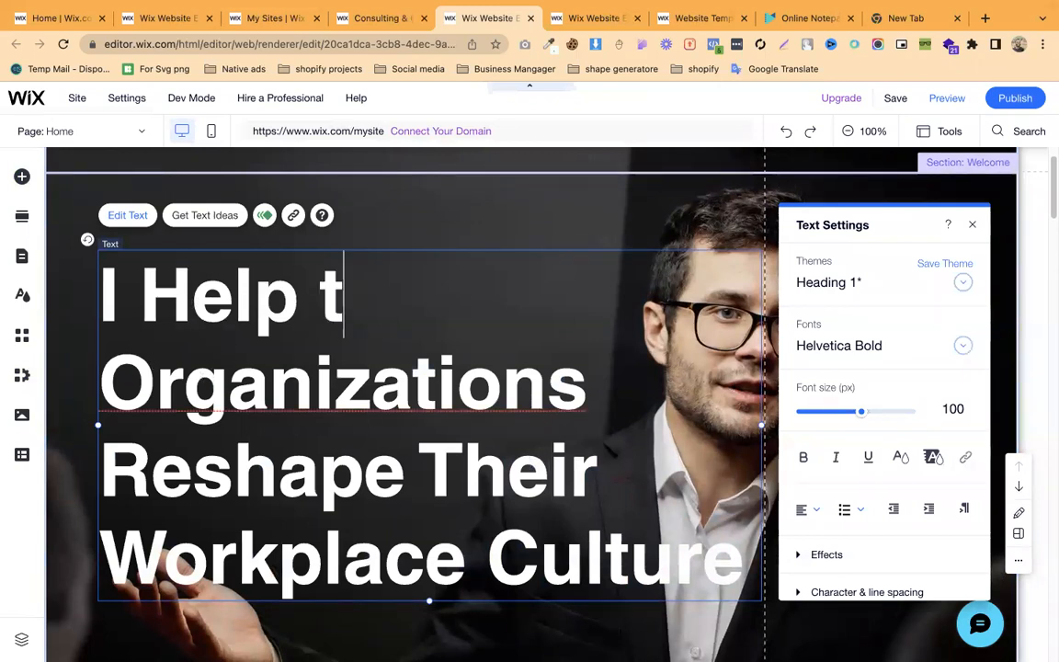
pyautogui.press('BackSpace')
pyautogui.write('To')
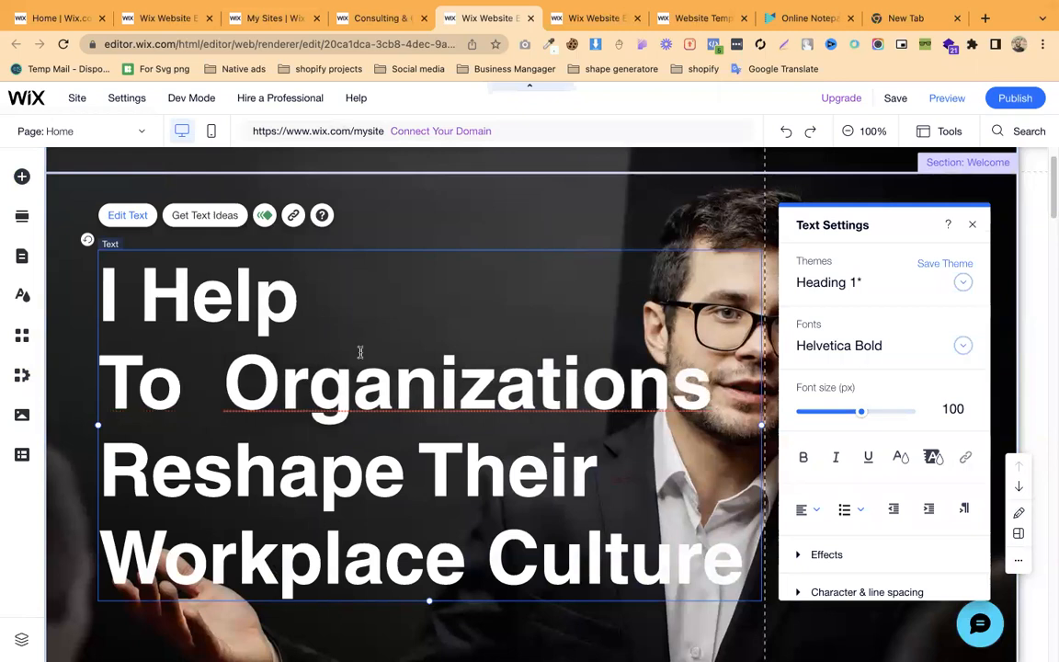
# Change the spelling of "Organizations" in the Welcome heading to "Organisations"
pyautogui.rightClick(399, 379)
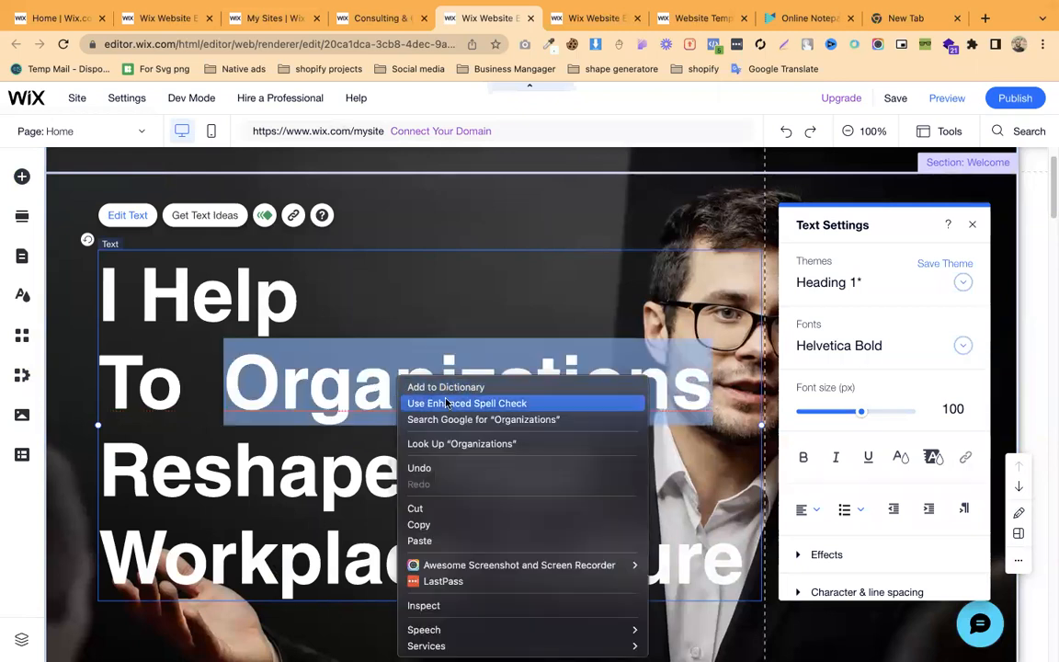
pyautogui.click(356, 397)
pyautogui.moveTo(713, 394); pyautogui.dragTo(591, 394)
pyautogui.click(496, 387)
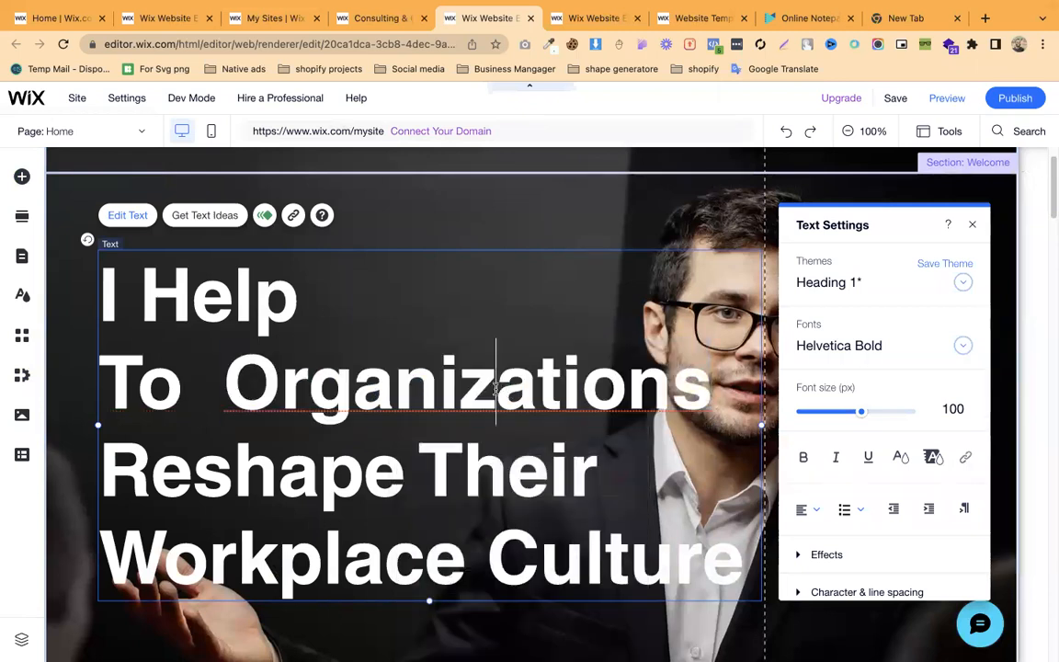
pyautogui.press('BackSpace')
pyautogui.write('s')
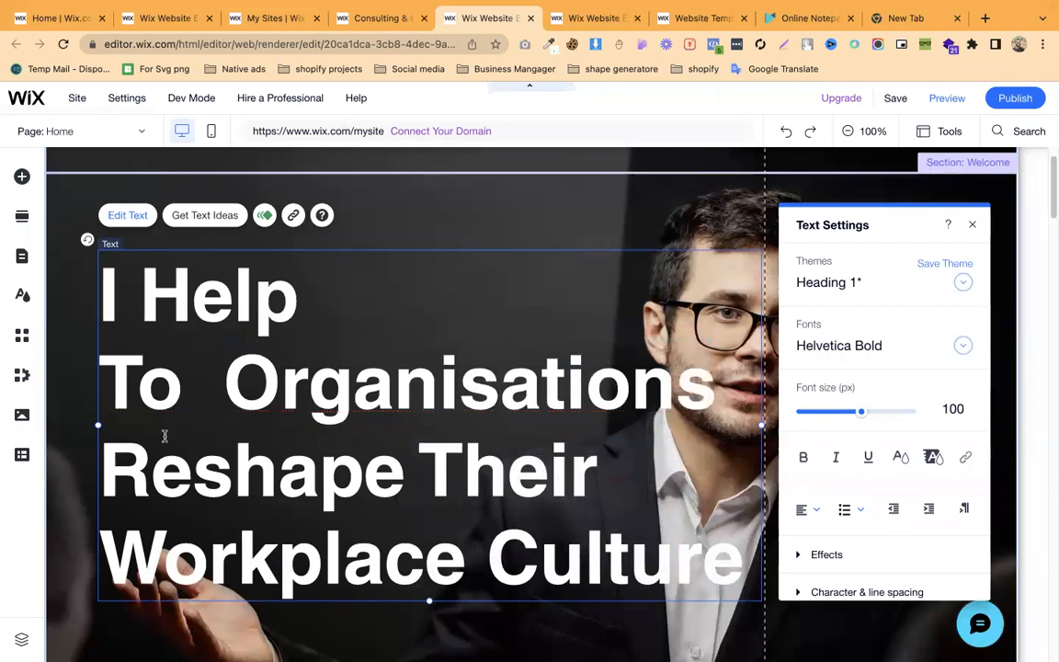
# Insert the word "To" before "Reshape Their" in the Welcome heading
pyautogui.click(114, 472)
pyautogui.moveTo(109, 472); pyautogui.dragTo(729, 556)
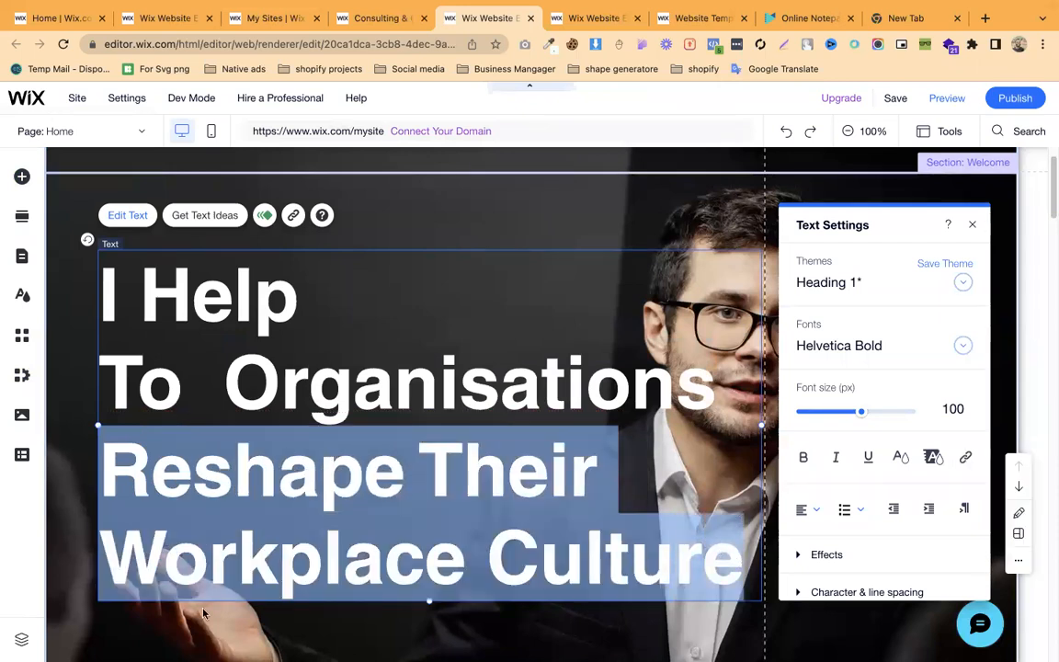
pyautogui.click(104, 473)
pyautogui.write('To')
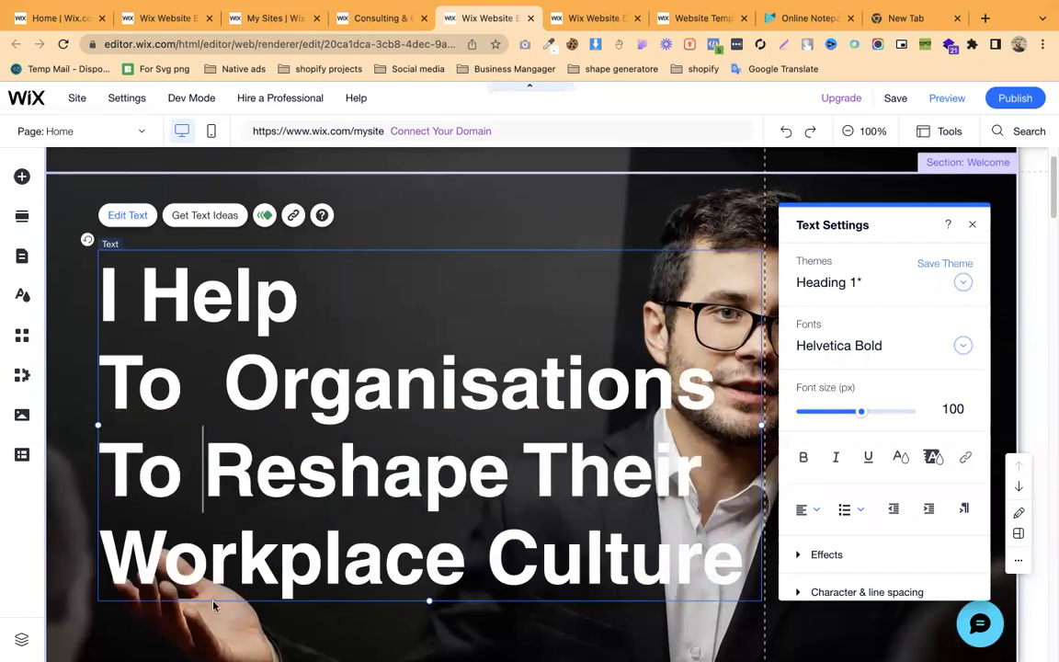
# Replace "Workplace Culture" at the end of the Welcome heading with "Work Environment" and finish the text edit
pyautogui.moveTo(99, 511); pyautogui.dragTo(418, 604)
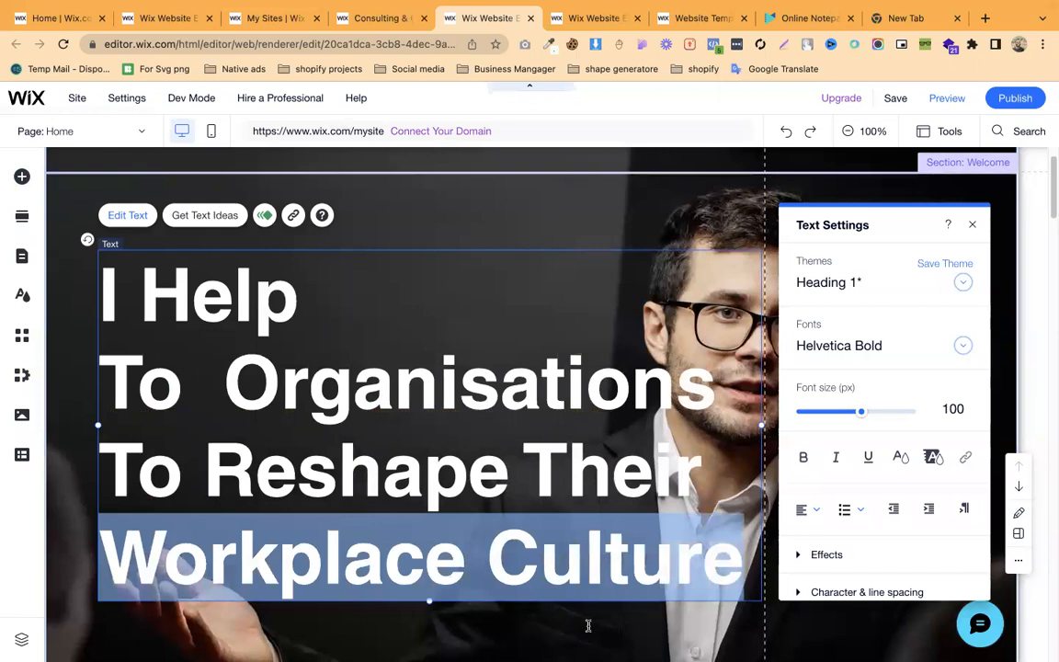
pyautogui.press('BackSpace')
pyautogui.write('Wor')
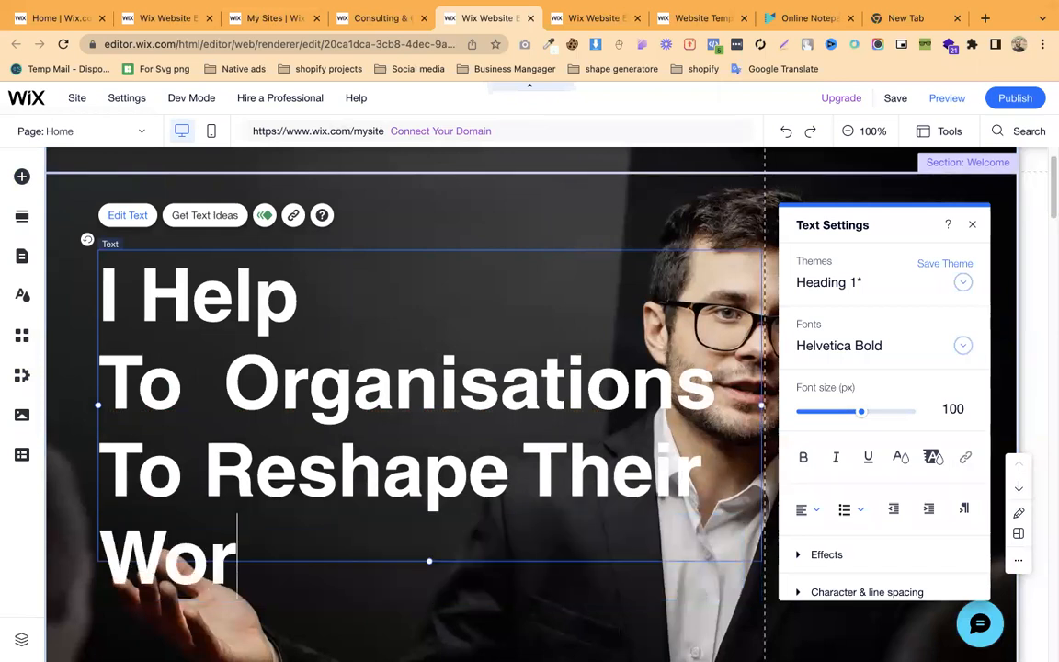
pyautogui.write('k Envi')
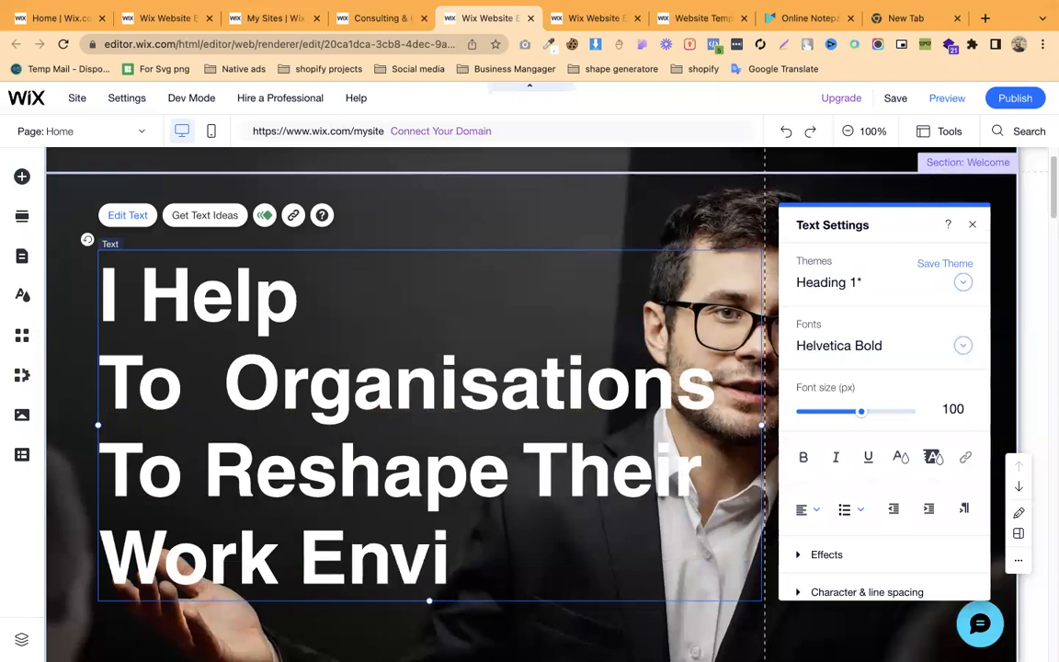
pyautogui.write('ronment')
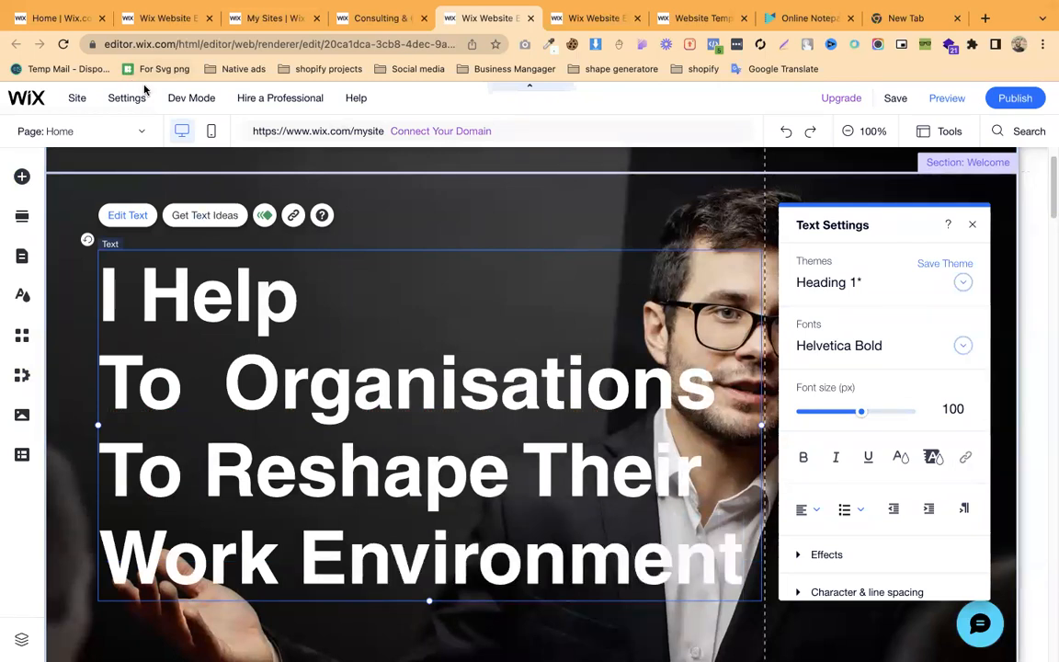
pyautogui.click(452, 231)
# Try justified alignment on the whole Welcome heading and restore its left alignment
pyautogui.click(261, 328)
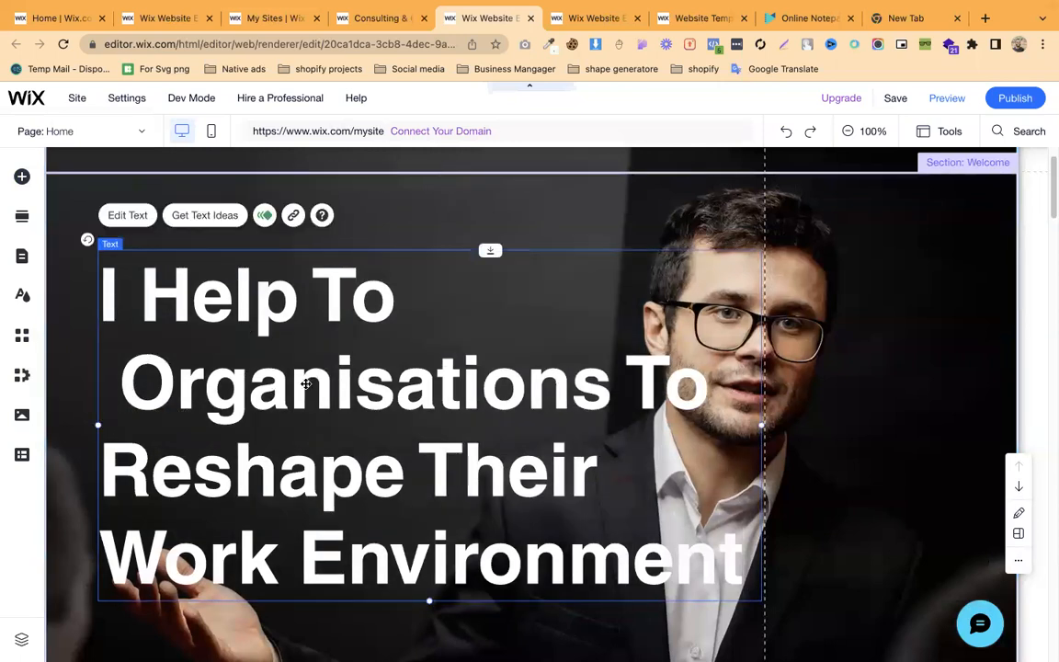
pyautogui.click(127, 215)
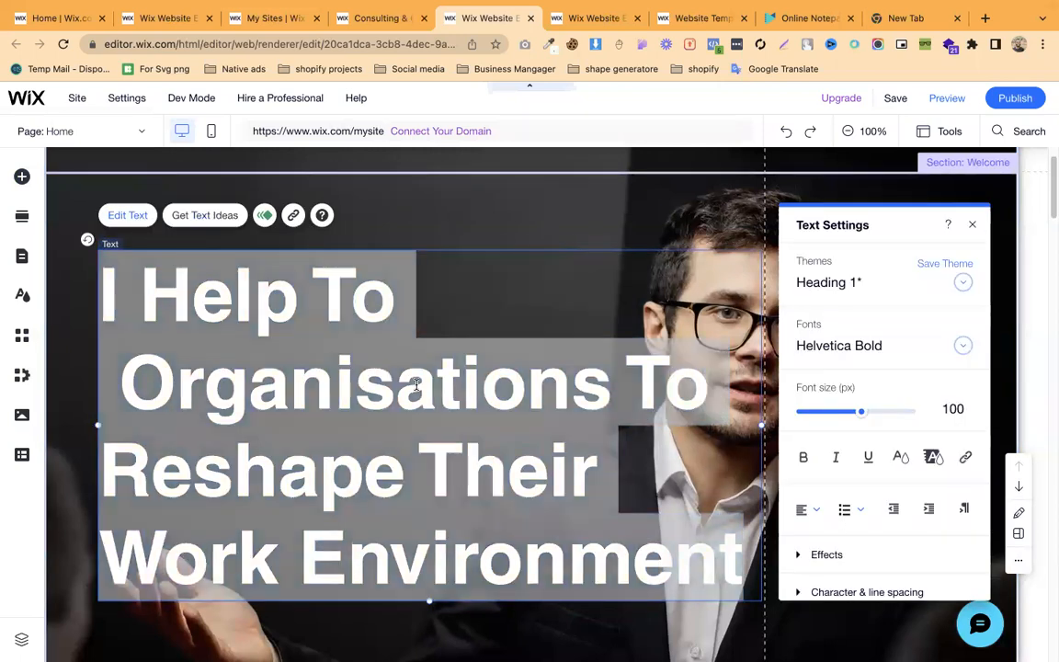
pyautogui.tripleClick(417, 385)
pyautogui.click(815, 511)
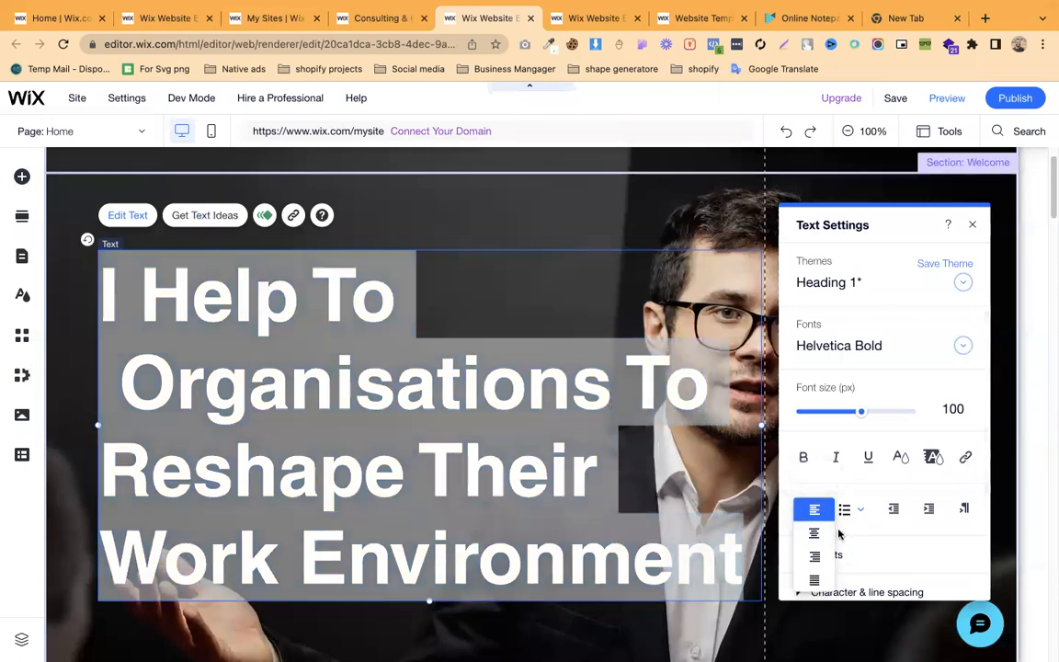
pyautogui.click(815, 574)
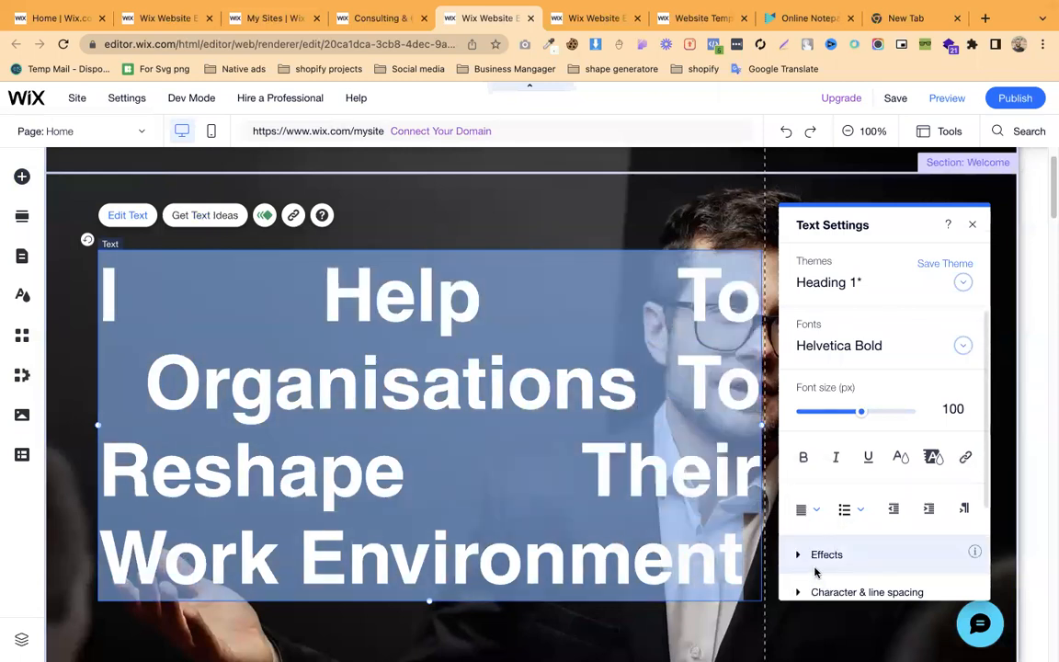
pyautogui.click(801, 509)
pyautogui.click(814, 440)
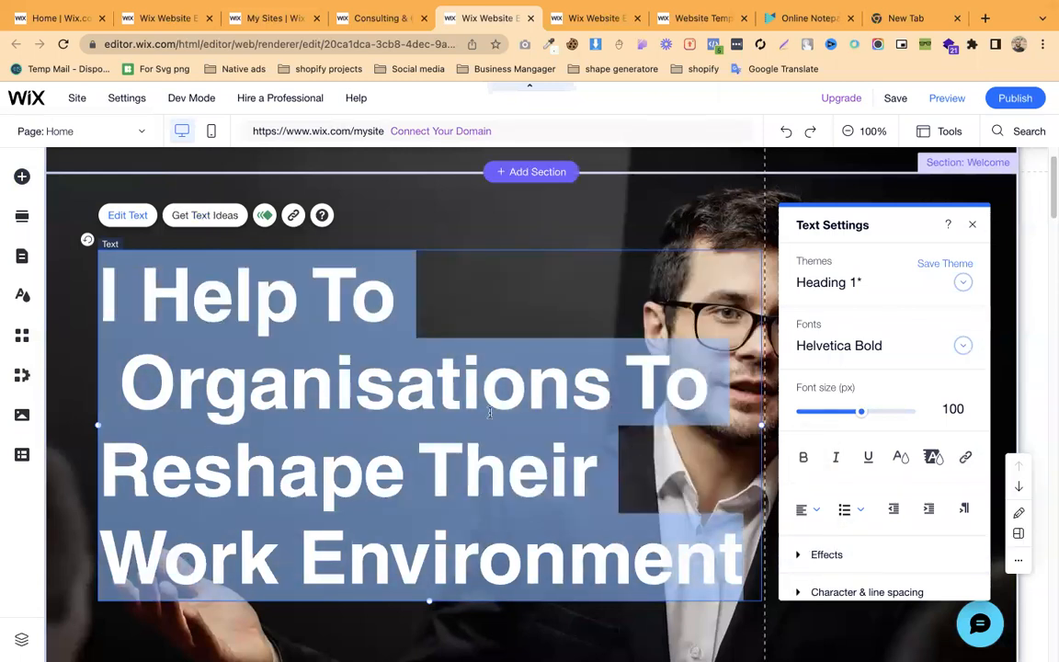
# Remove the extra space before "Organisations" in the Welcome heading and close the text settings
pyautogui.click(584, 472)
pyautogui.click(124, 386)
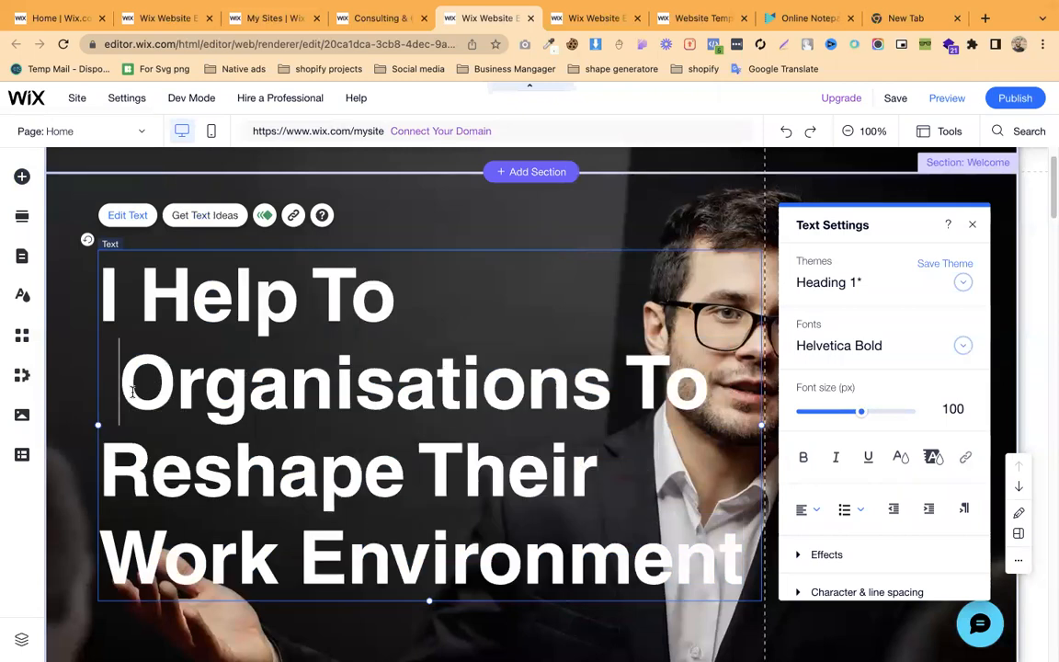
pyautogui.press('Delete')
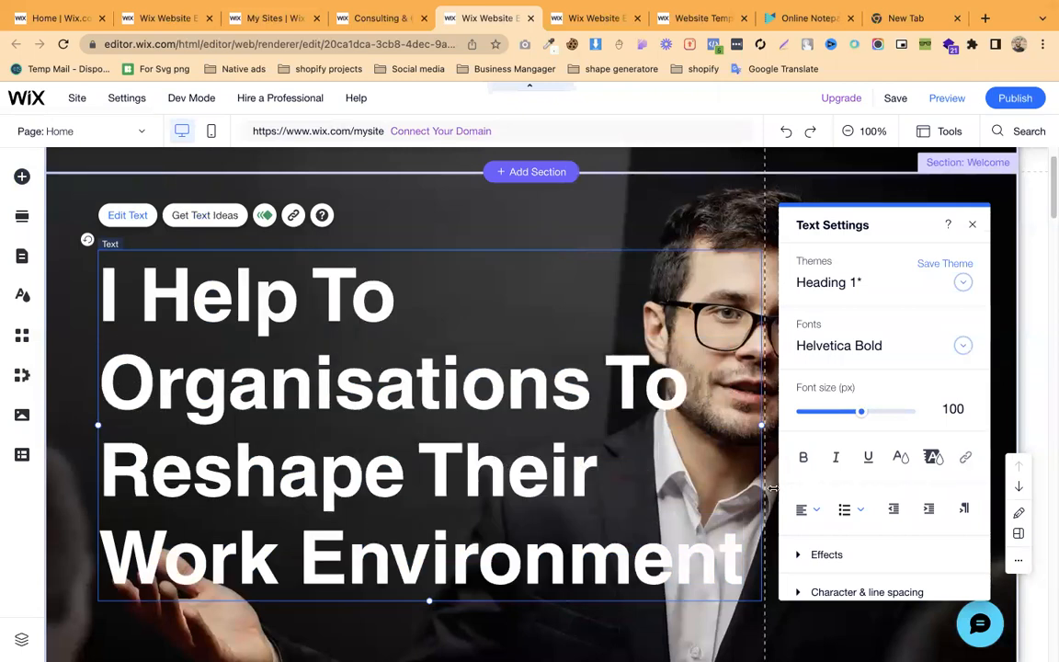
pyautogui.click(975, 225)
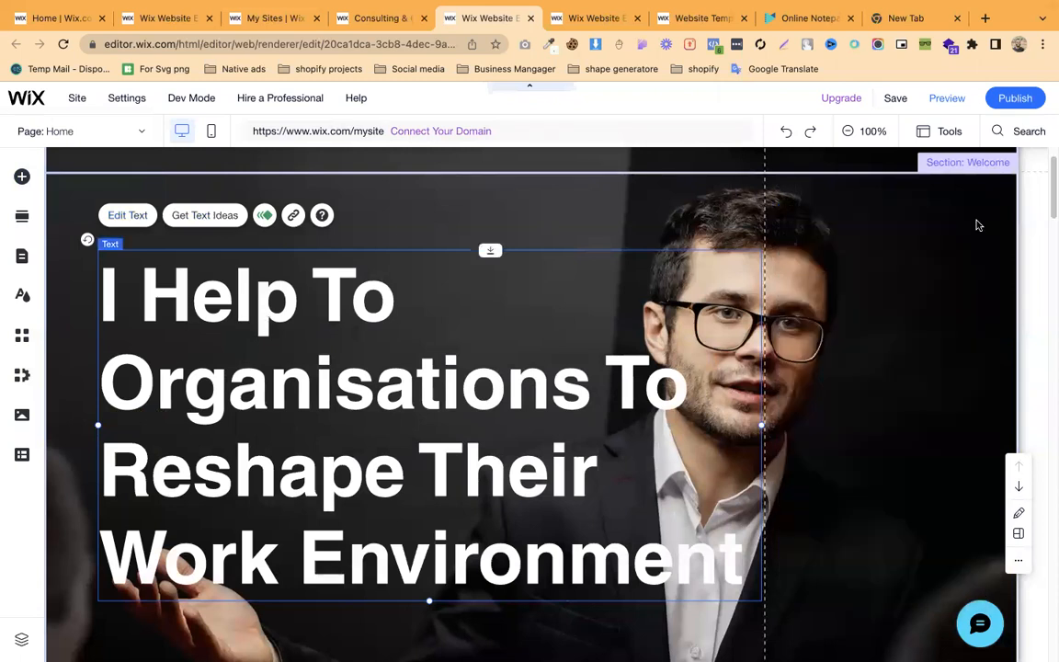
# Examine the suggested strip backgrounds and the Wix background images for the Welcome section, closing the image library without choosing one
pyautogui.scroll(1, 327, 417)
pyautogui.scroll(-10, 532, 409)
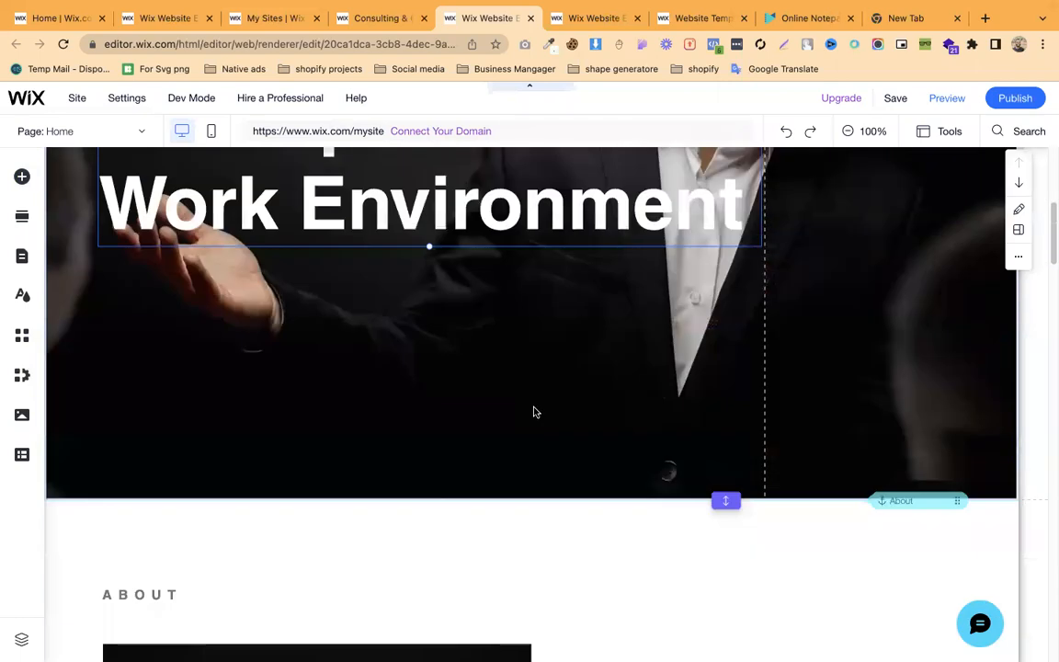
pyautogui.scroll(10, 541, 411)
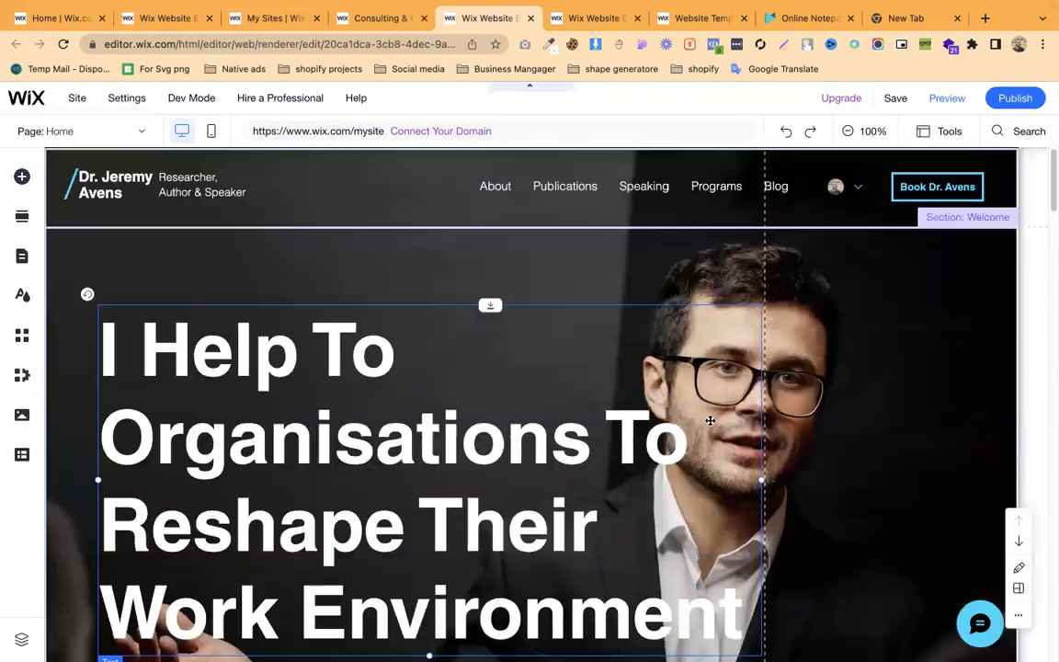
pyautogui.click(575, 281)
pyautogui.click(924, 317)
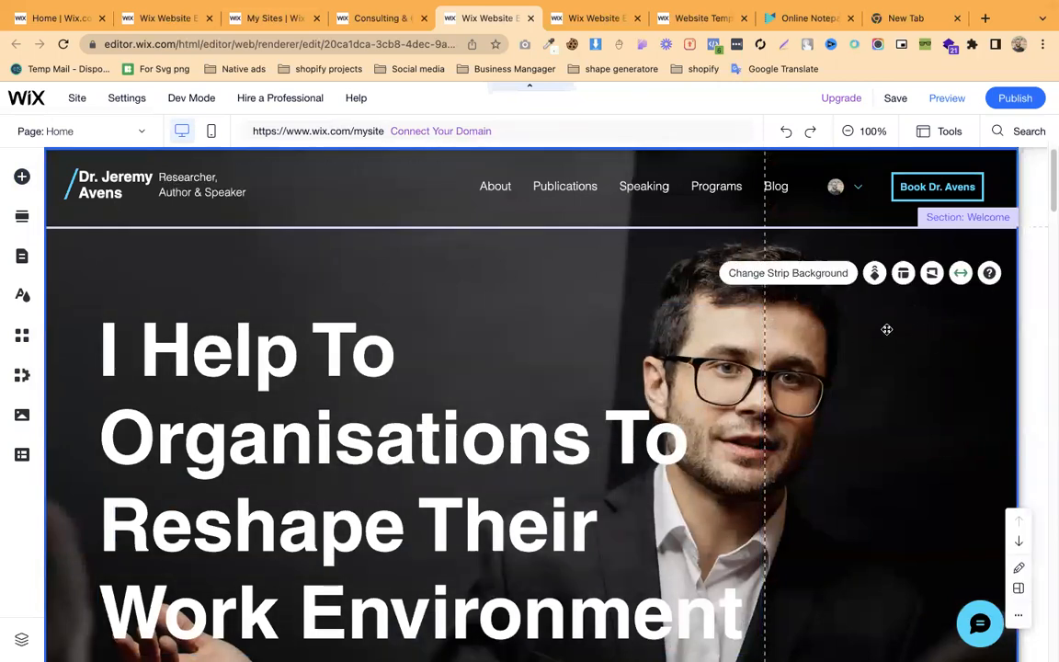
pyautogui.click(839, 276)
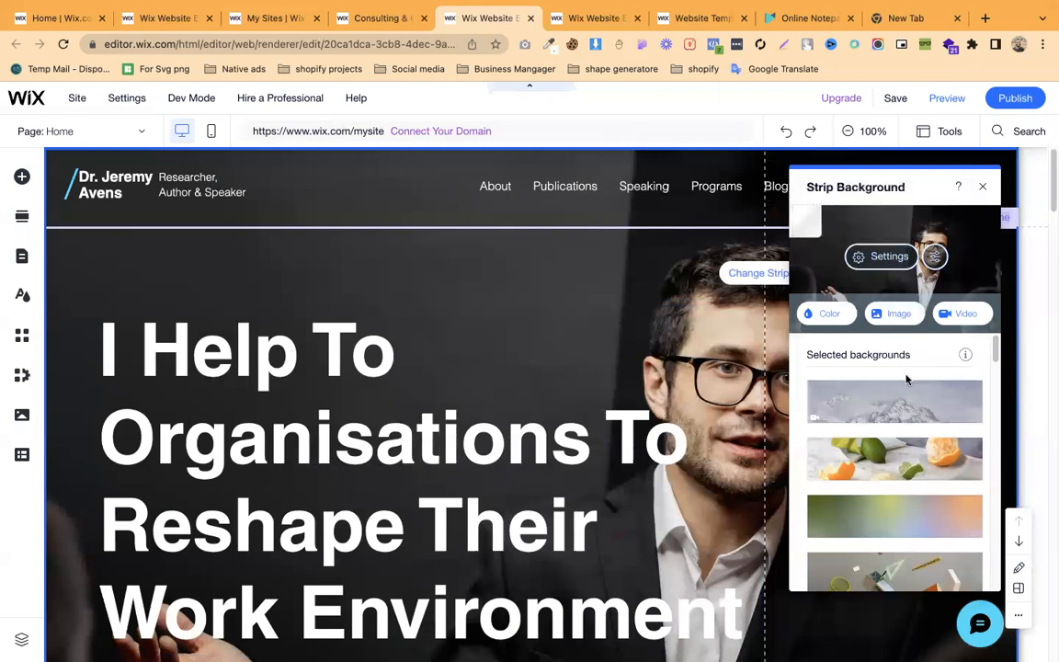
pyautogui.scroll(-10, 896, 450)
pyautogui.scroll(-8, 910, 460)
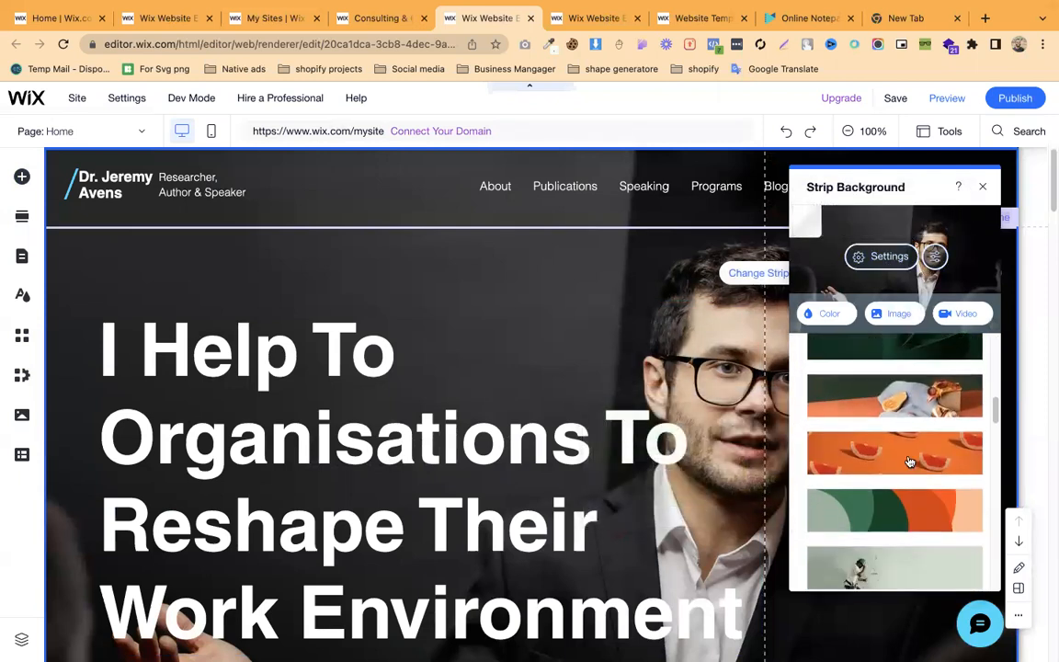
pyautogui.scroll(8, 896, 401)
pyautogui.click(897, 316)
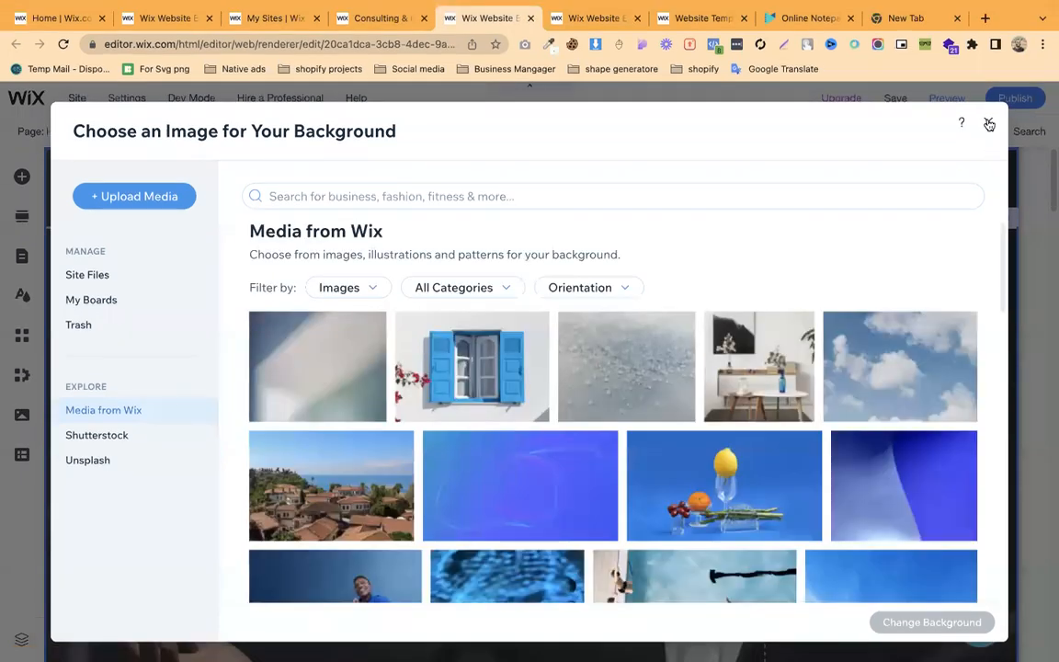
pyautogui.click(989, 124)
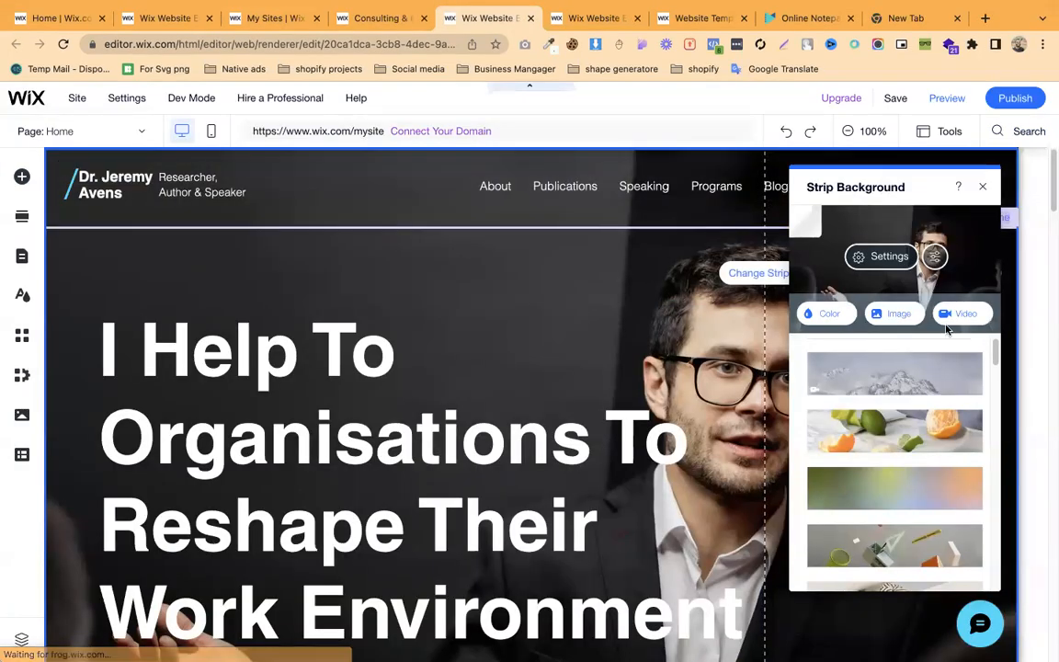
# Set the Welcome section's strip background to solid black from the theme colors and close the color picker
pyautogui.click(837, 314)
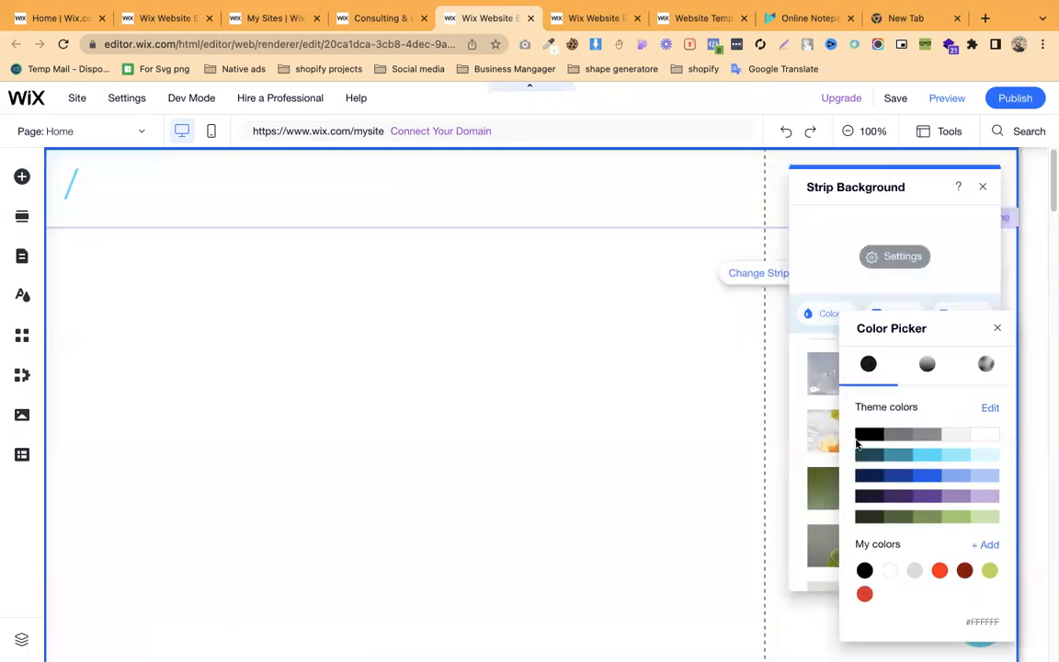
pyautogui.click(861, 439)
pyautogui.click(995, 330)
# Upload the orange Wix Website Design banner image from the Downloads folder to the site's media for the strip background
pyautogui.click(887, 322)
pyautogui.scroll(-5, 514, 391)
pyautogui.scroll(-10, 386, 386)
pyautogui.click(159, 200)
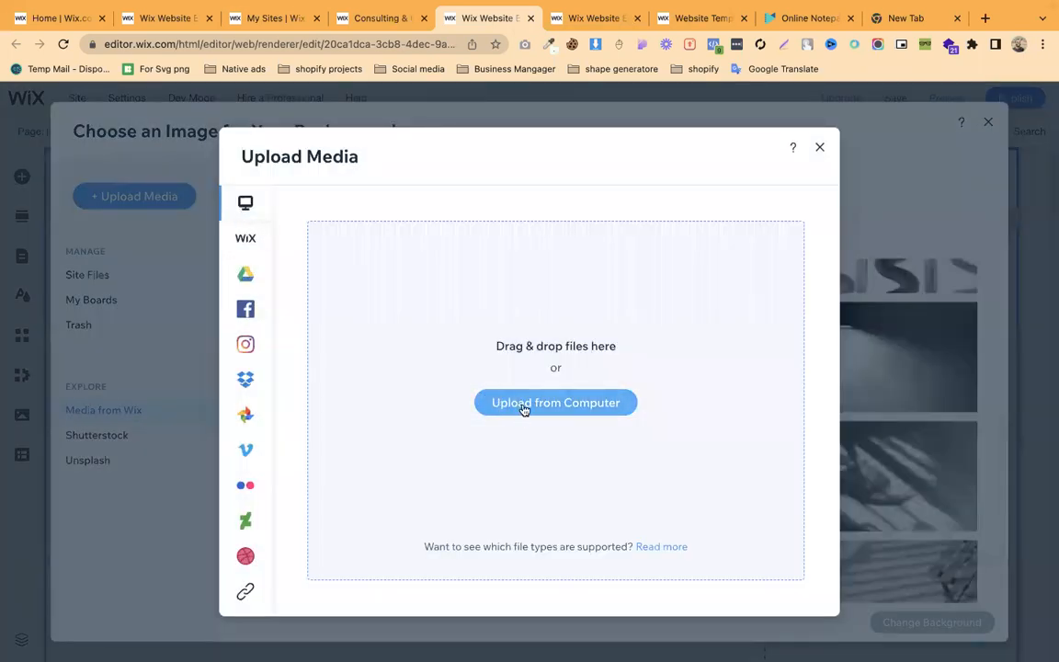
pyautogui.click(525, 406)
pyautogui.scroll(-10, 530, 406)
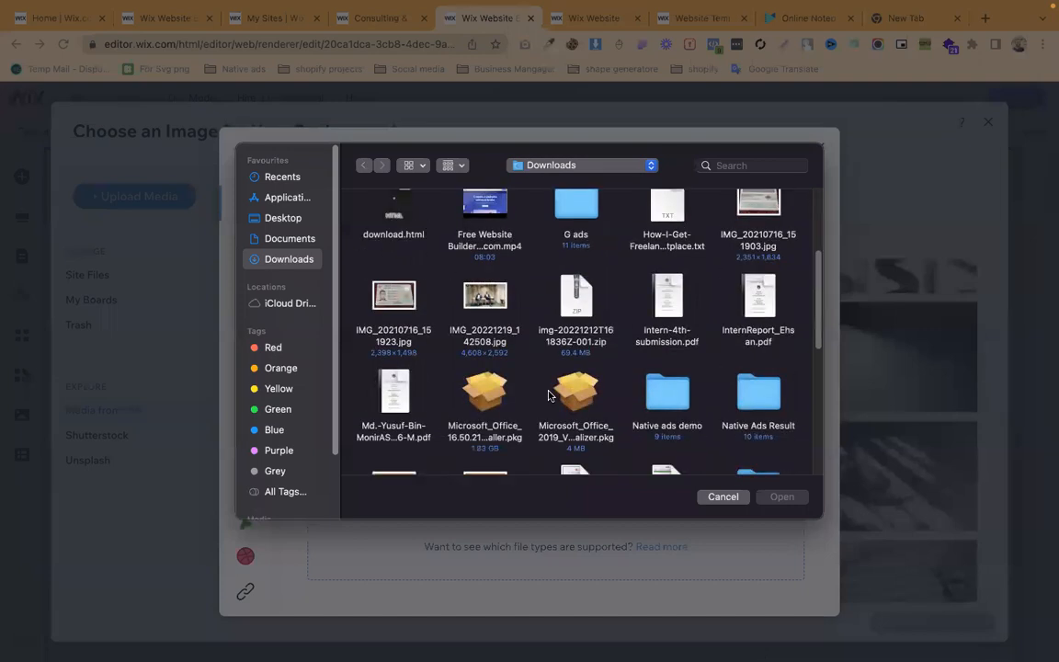
pyautogui.scroll(-2, 549, 397)
pyautogui.scroll(10, 551, 397)
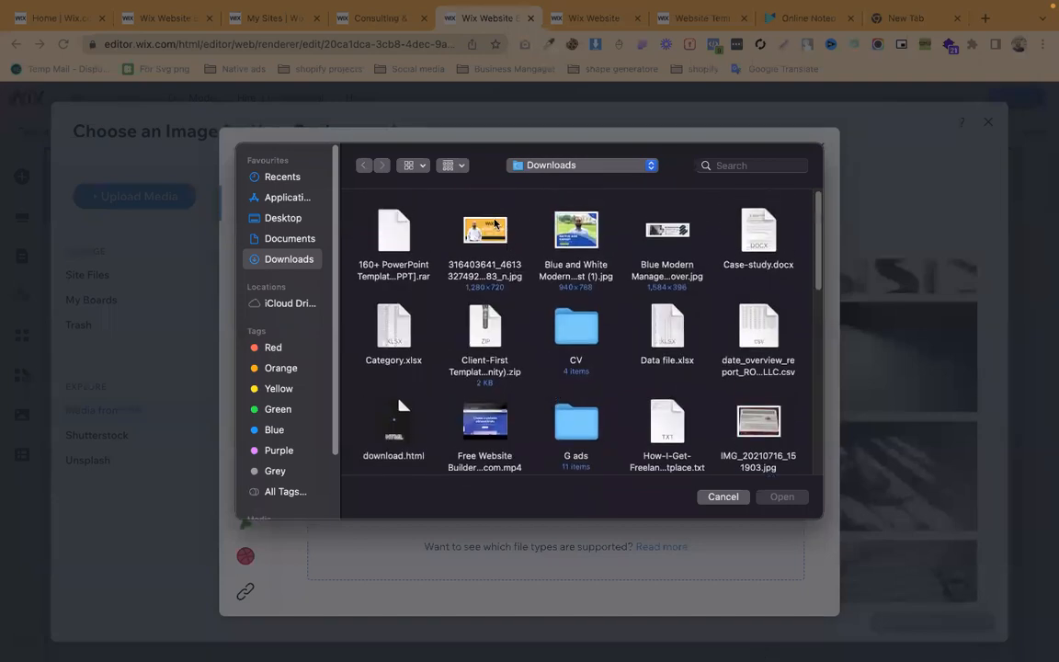
pyautogui.click(484, 235)
pyautogui.click(781, 497)
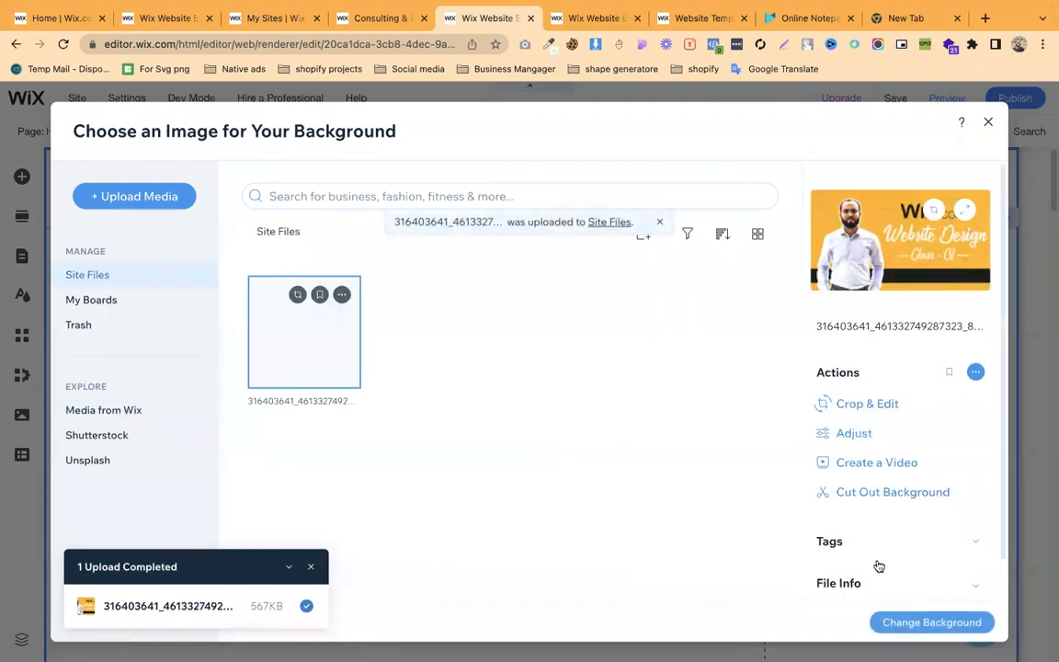
# Apply the uploaded banner image as the Welcome section's strip background and close the background settings
pyautogui.click(924, 625)
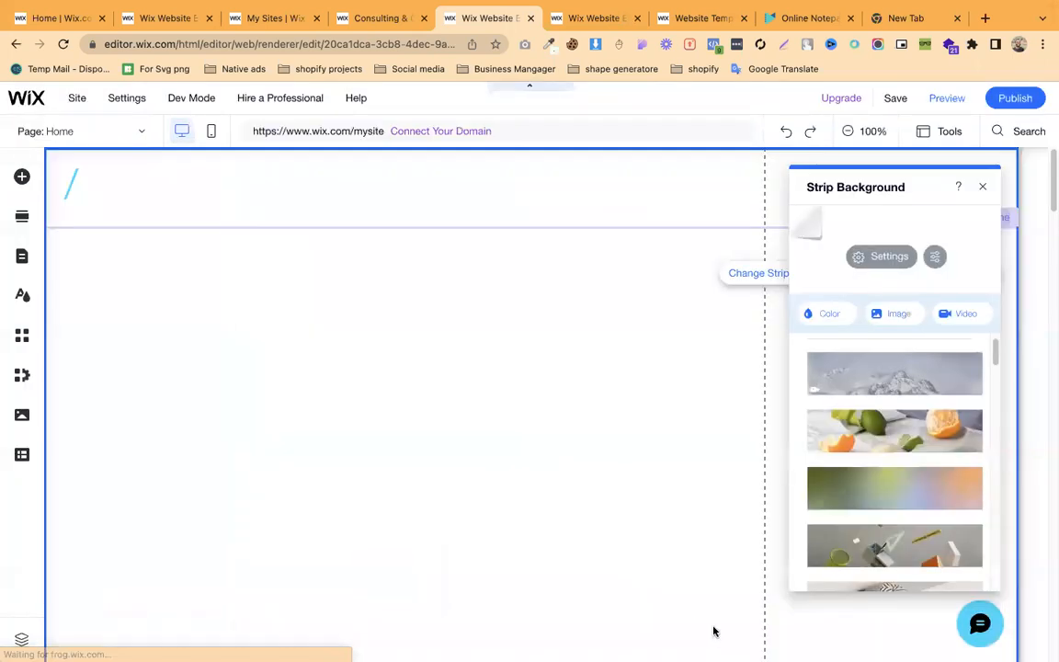
pyautogui.click(982, 189)
pyautogui.scroll(-1, 626, 406)
pyautogui.scroll(-3, 795, 447)
pyautogui.scroll(3, 810, 430)
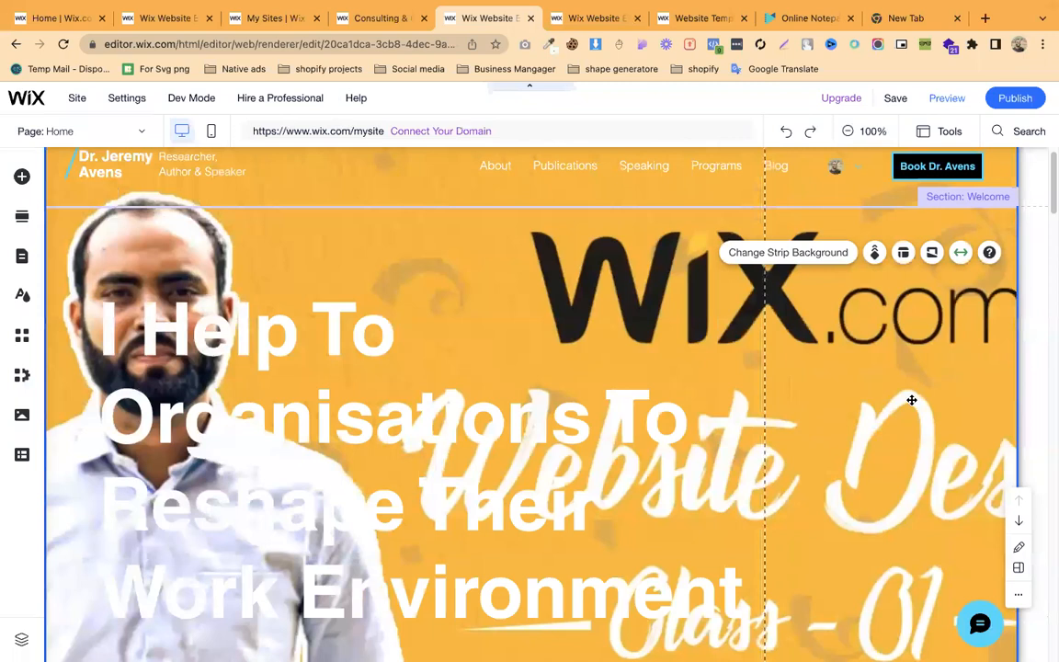
# Replace the Welcome section's strip background with the Beauty Blogger video from the Wix media library
pyautogui.click(763, 359)
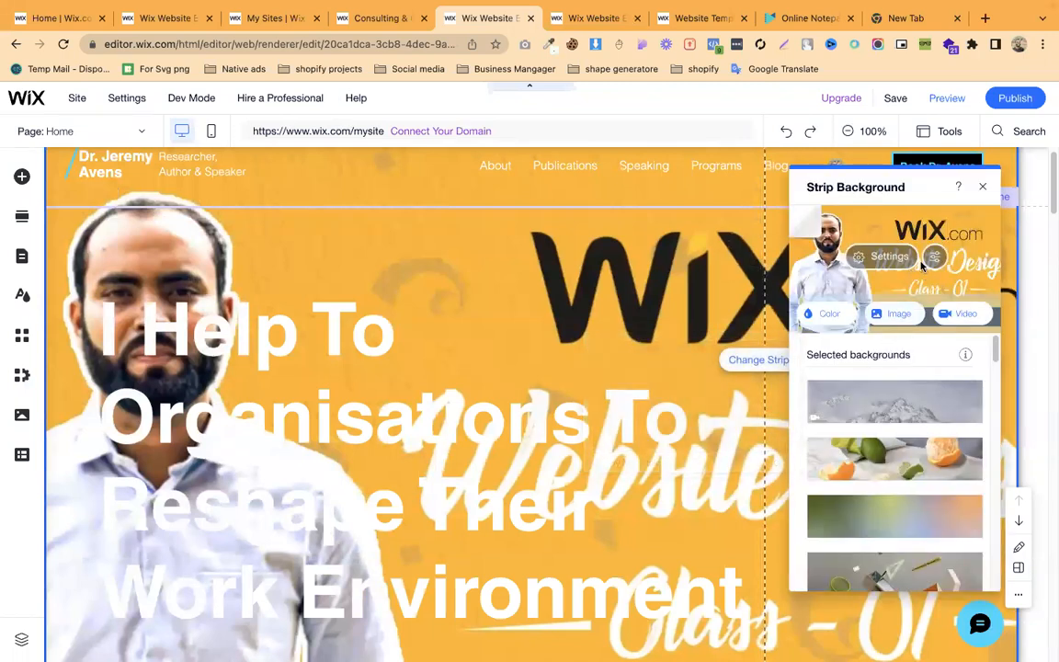
pyautogui.click(958, 315)
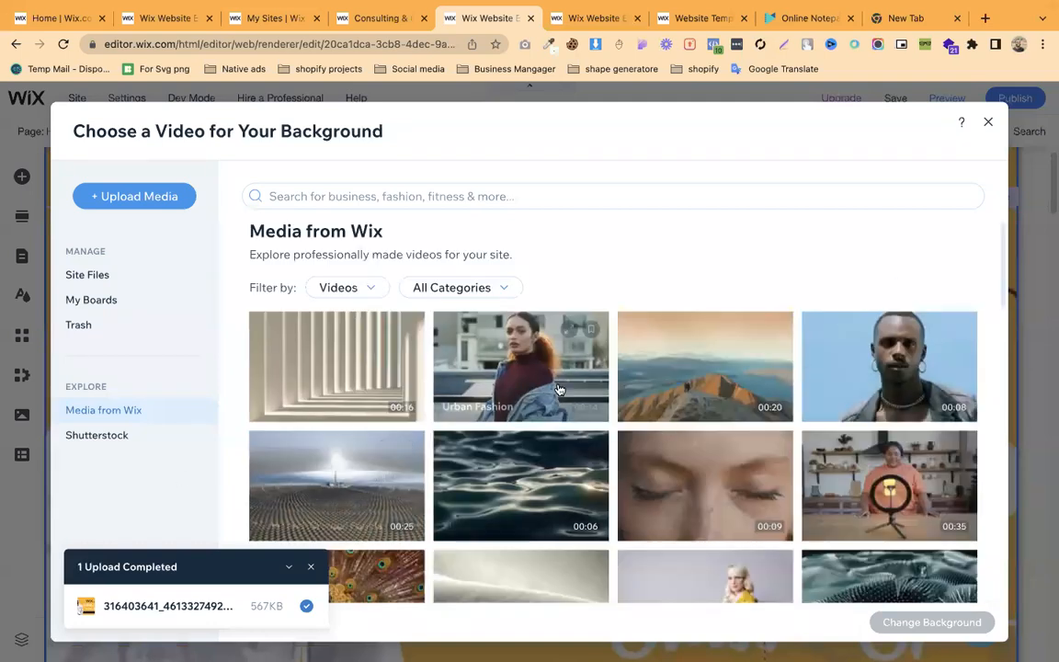
pyautogui.scroll(-3, 772, 460)
pyautogui.scroll(3, 772, 460)
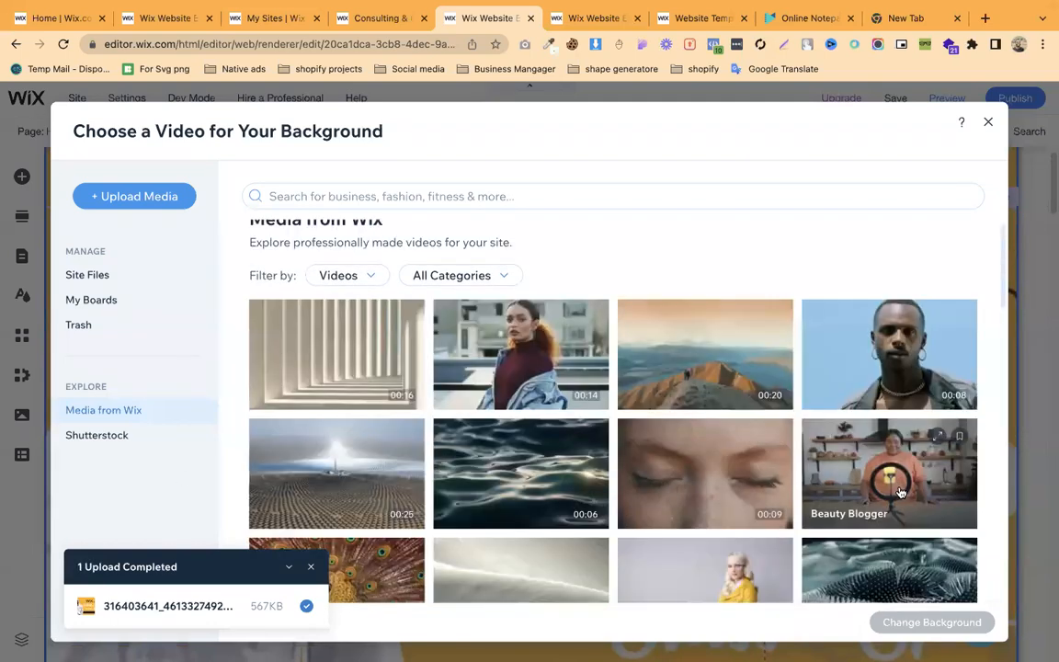
pyautogui.click(899, 489)
pyautogui.click(932, 622)
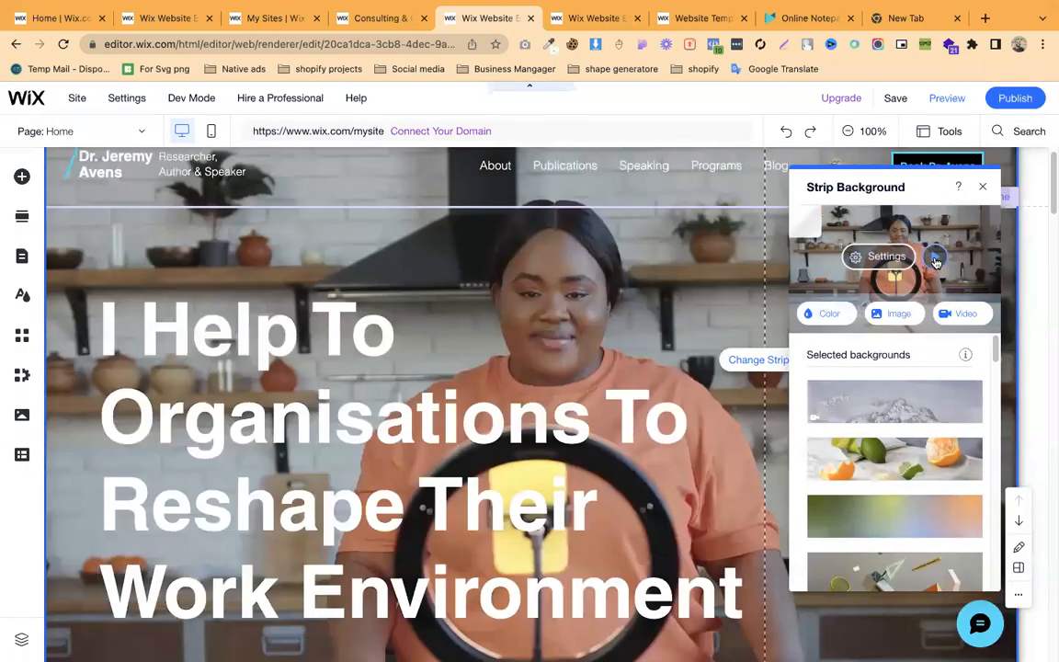
# Play the Welcome section's video background in the editor and close the strip background settings
pyautogui.click(934, 259)
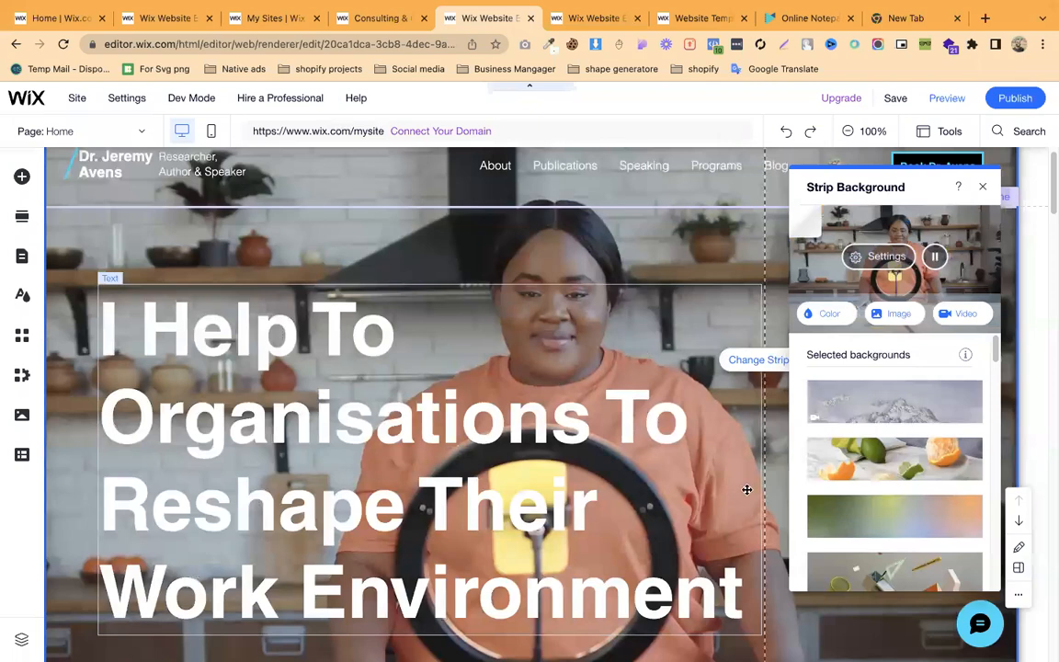
pyautogui.scroll(-3, 719, 400)
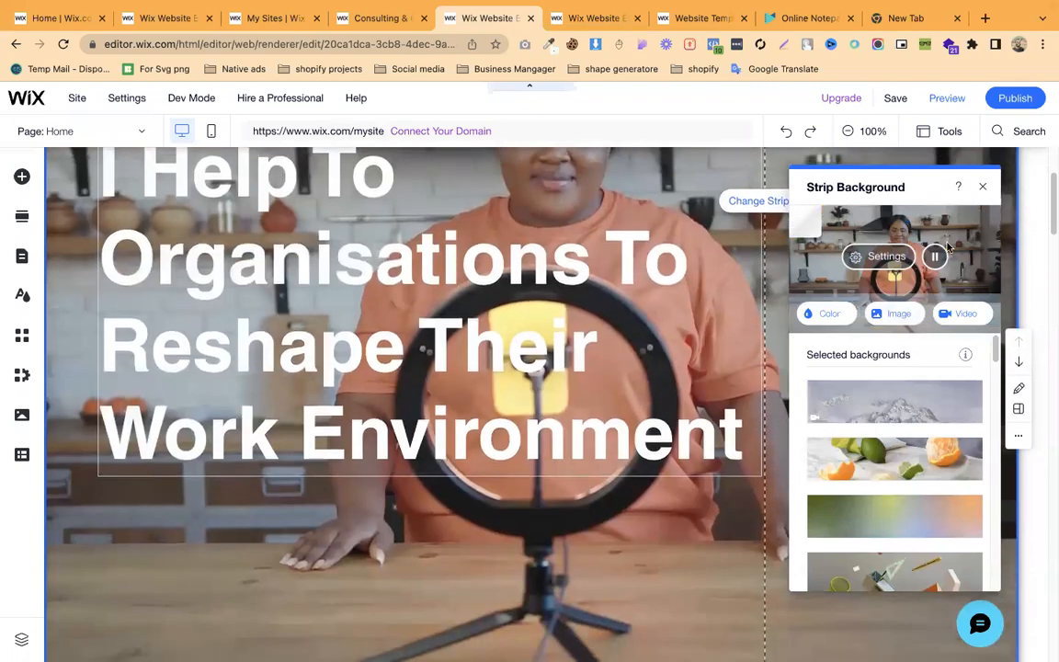
pyautogui.click(983, 188)
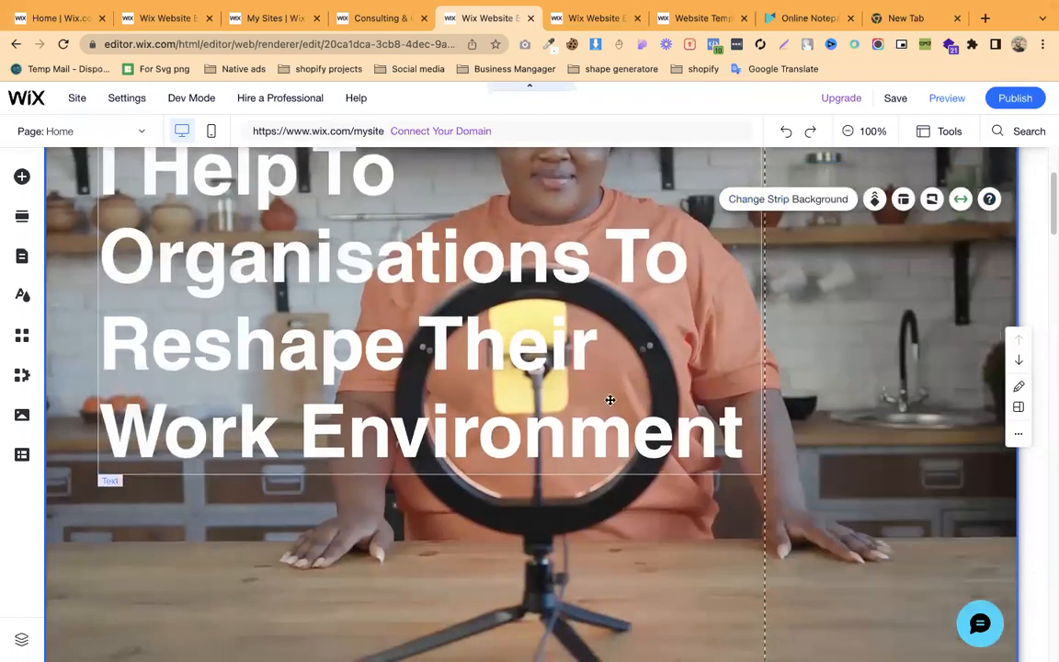
# Shorten the Welcome section by raising its lower edge to just below the "Work Environment" line
pyautogui.scroll(-3, 620, 398)
pyautogui.moveTo(726, 595); pyautogui.dragTo(773, 432)
pyautogui.scroll(-2, 708, 545)
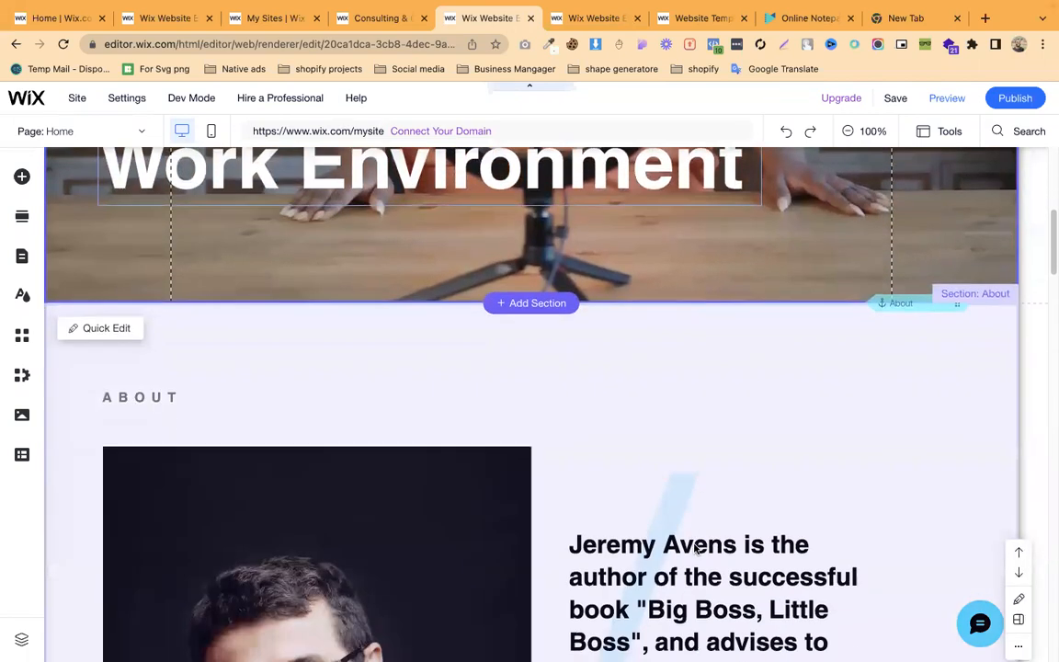
pyautogui.scroll(5, 918, 468)
pyautogui.scroll(-5, 705, 435)
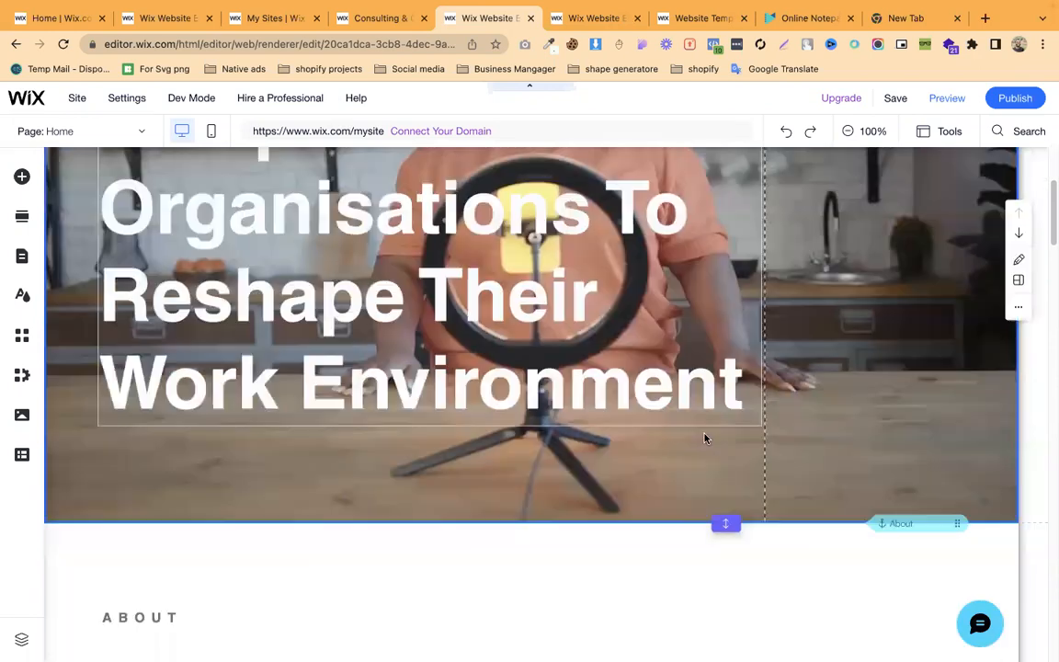
pyautogui.scroll(5, 699, 442)
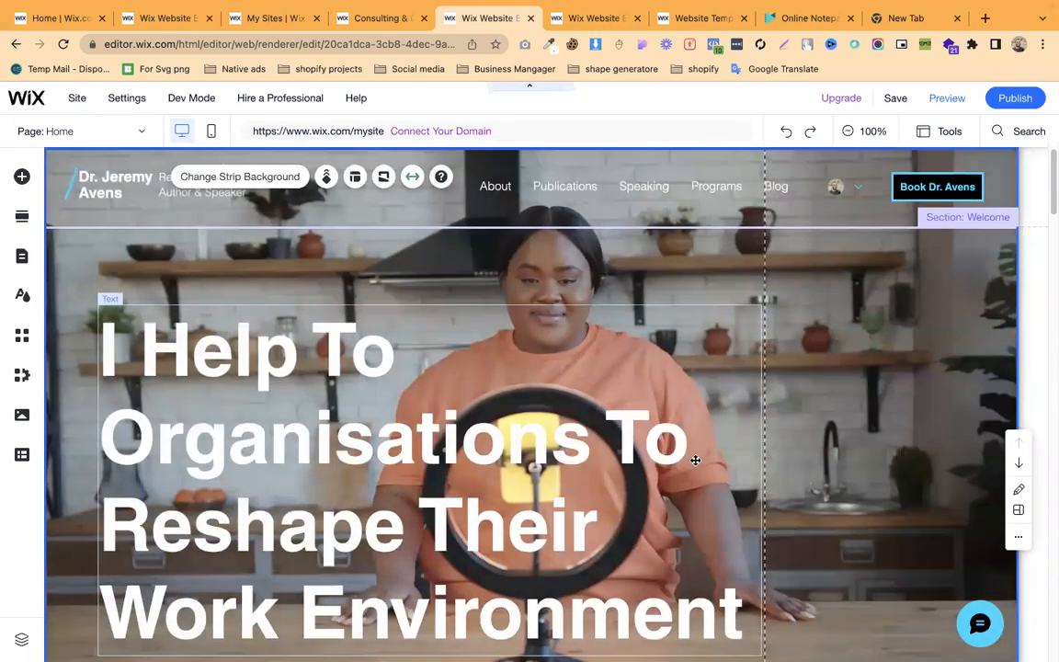
pyautogui.scroll(-4, 694, 458)
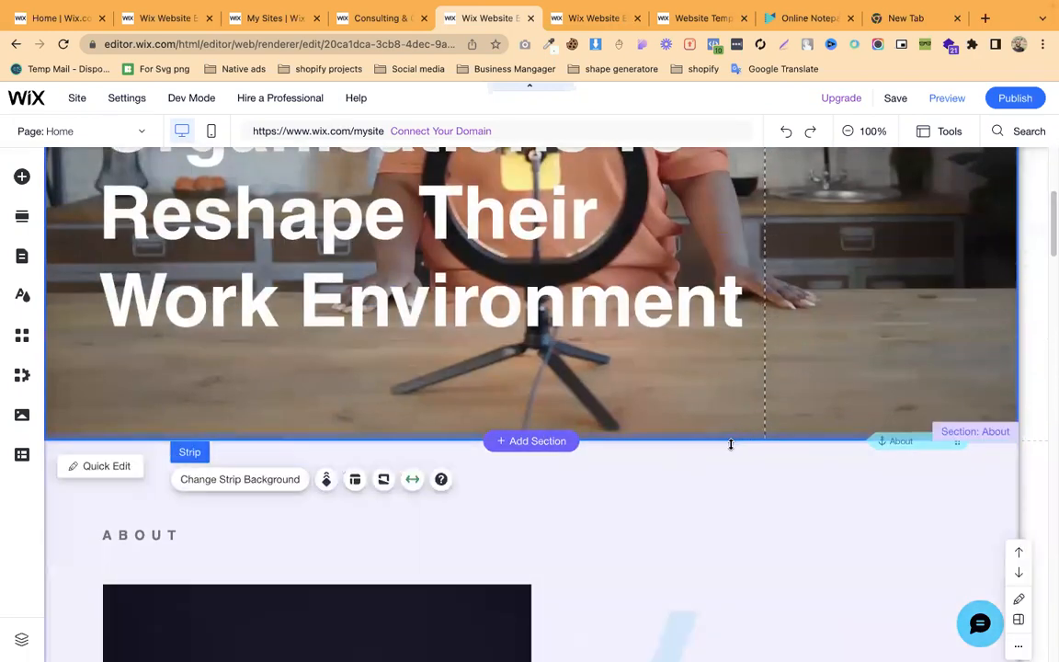
pyautogui.moveTo(725, 440); pyautogui.dragTo(733, 359)
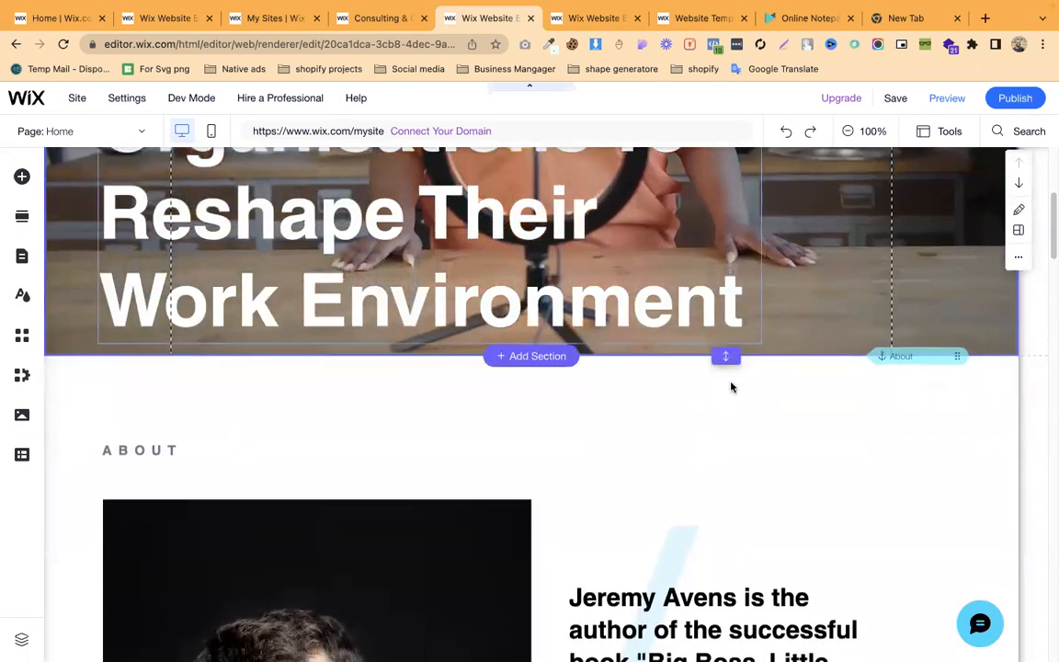
pyautogui.scroll(-2, 726, 413)
pyautogui.scroll(5, 723, 439)
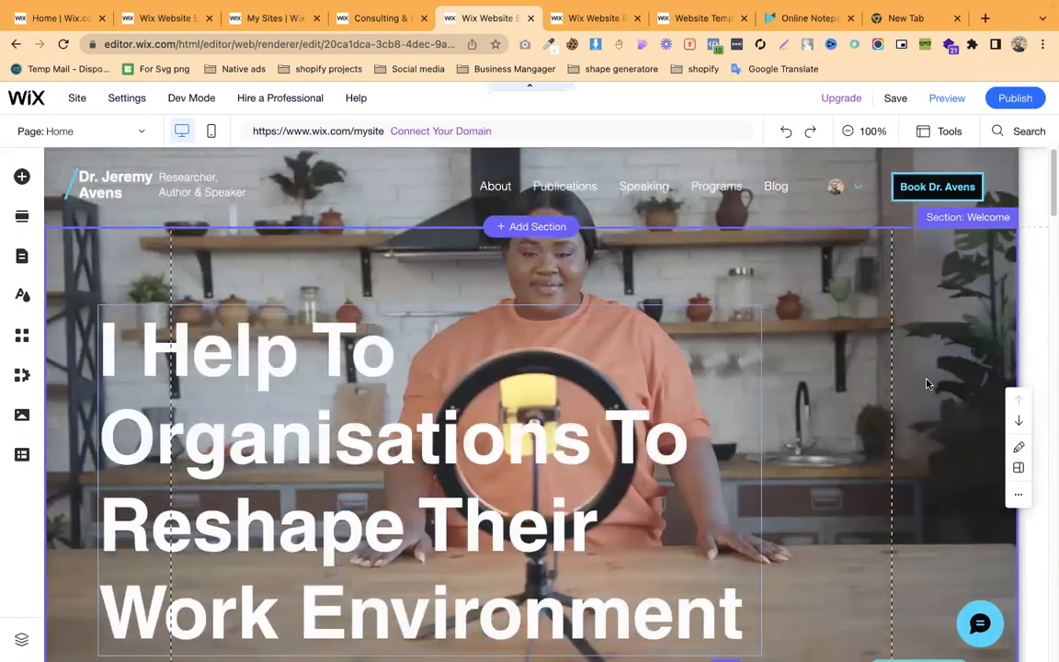
# Select the Welcome strip and examine its settings and Strip Layout alignment options, closing them without changing anything
pyautogui.click(551, 356)
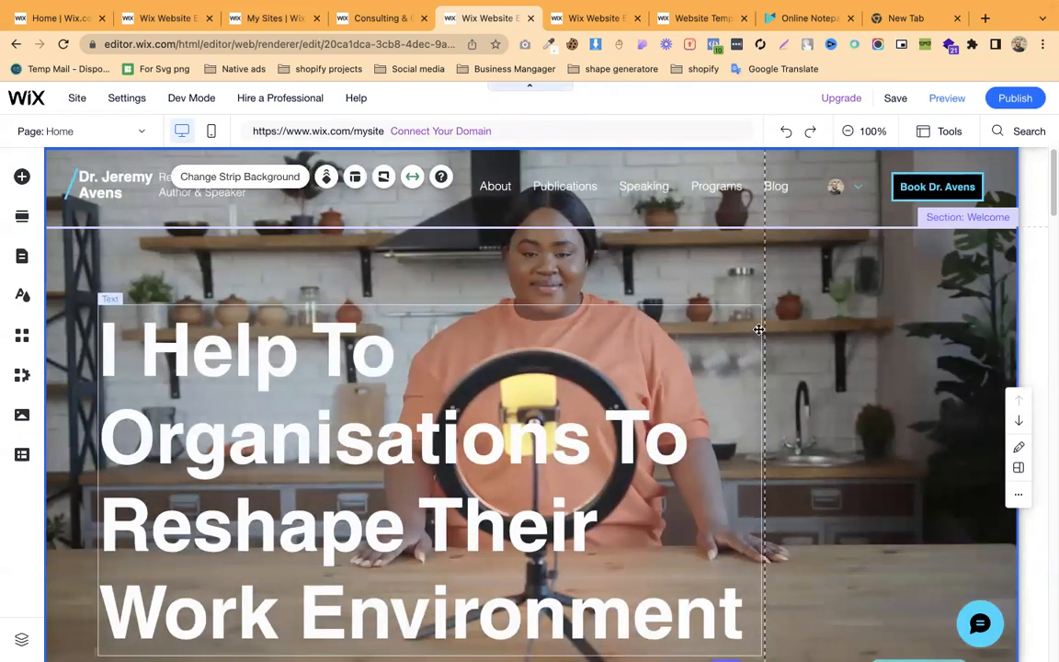
pyautogui.click(835, 312)
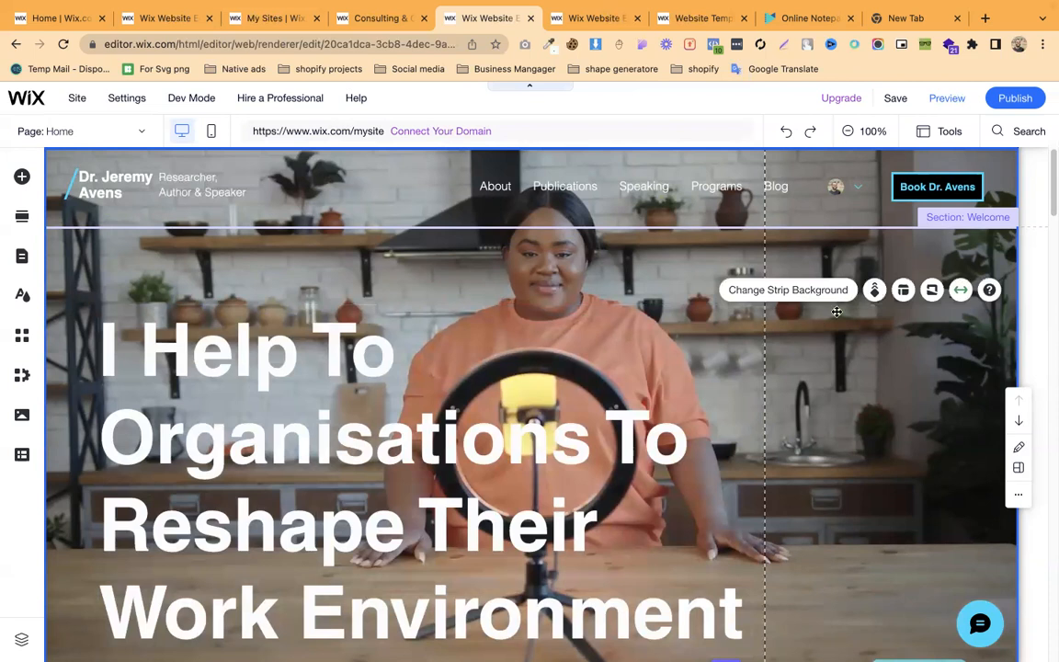
pyautogui.click(931, 293)
pyautogui.click(981, 188)
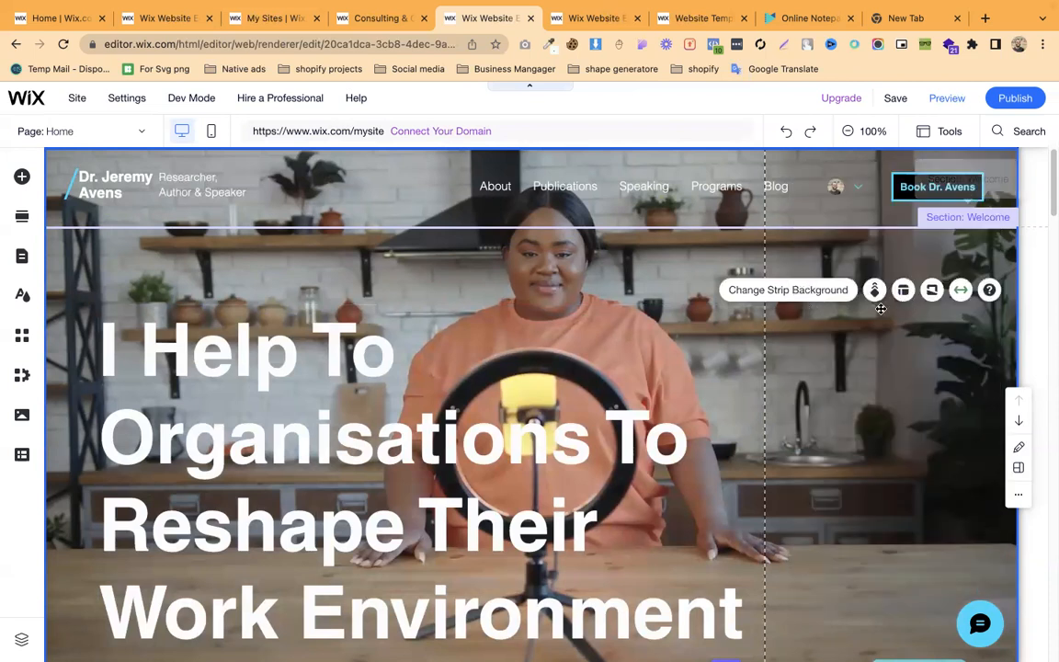
pyautogui.click(901, 290)
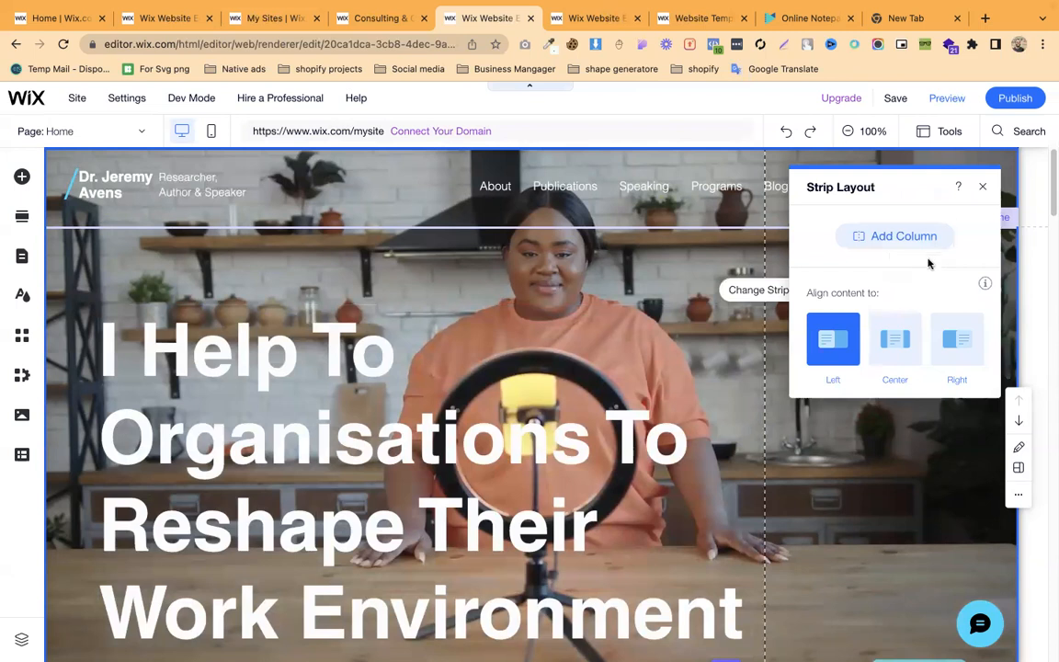
pyautogui.click(983, 188)
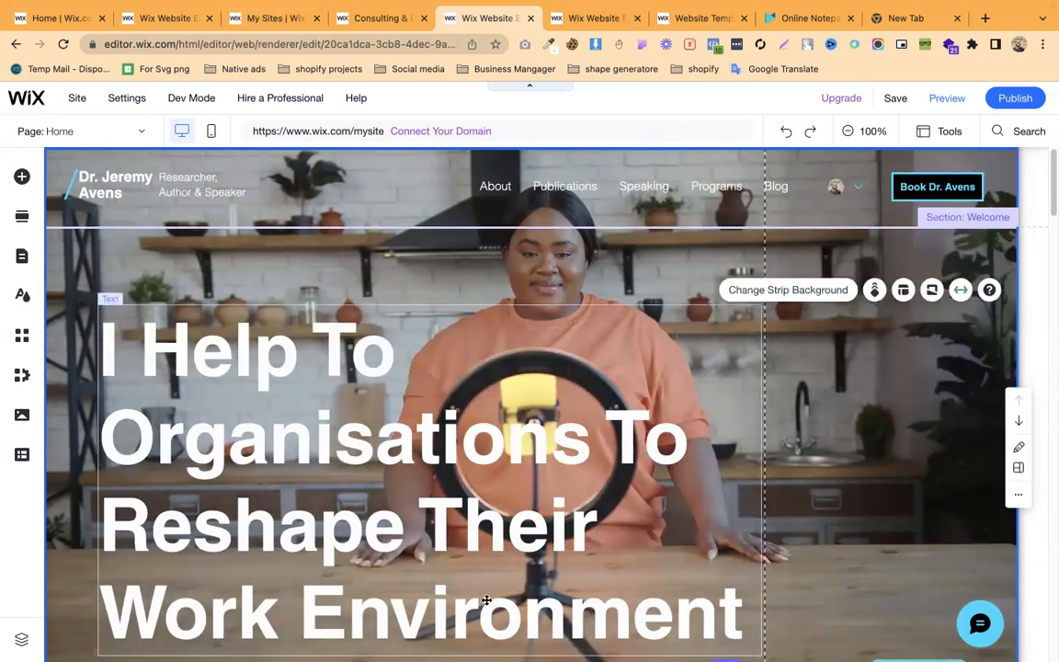
# Change the About section's heading text to "ABOUT ME" and close its text settings
pyautogui.scroll(-8, 672, 358)
pyautogui.scroll(3, 608, 430)
pyautogui.scroll(5, 635, 402)
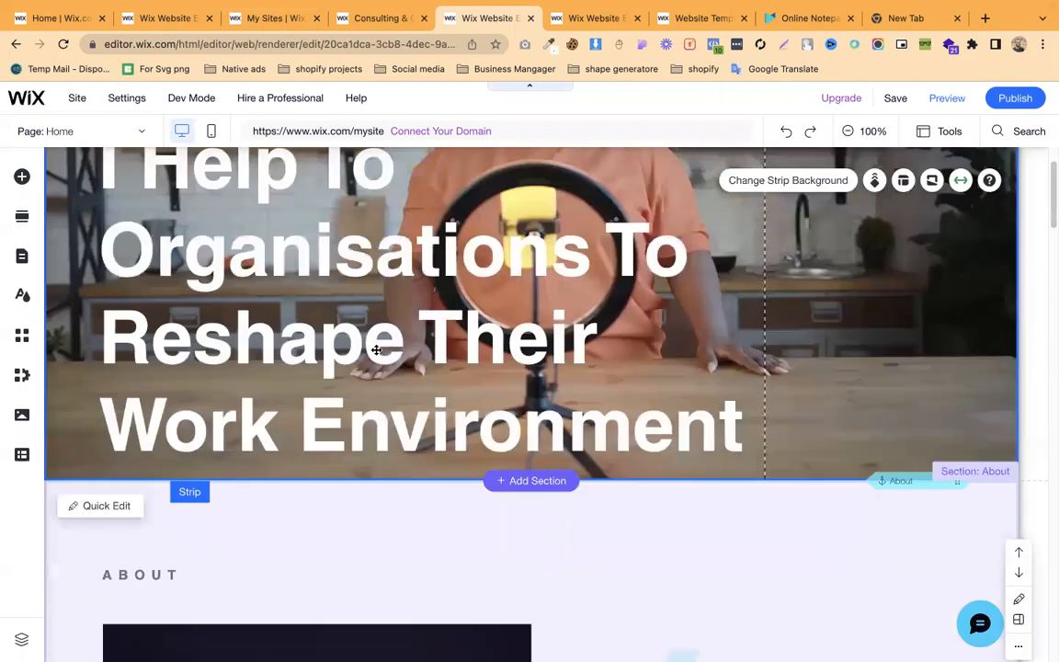
pyautogui.scroll(-8, 612, 371)
pyautogui.scroll(2, 484, 368)
pyautogui.scroll(1, 609, 446)
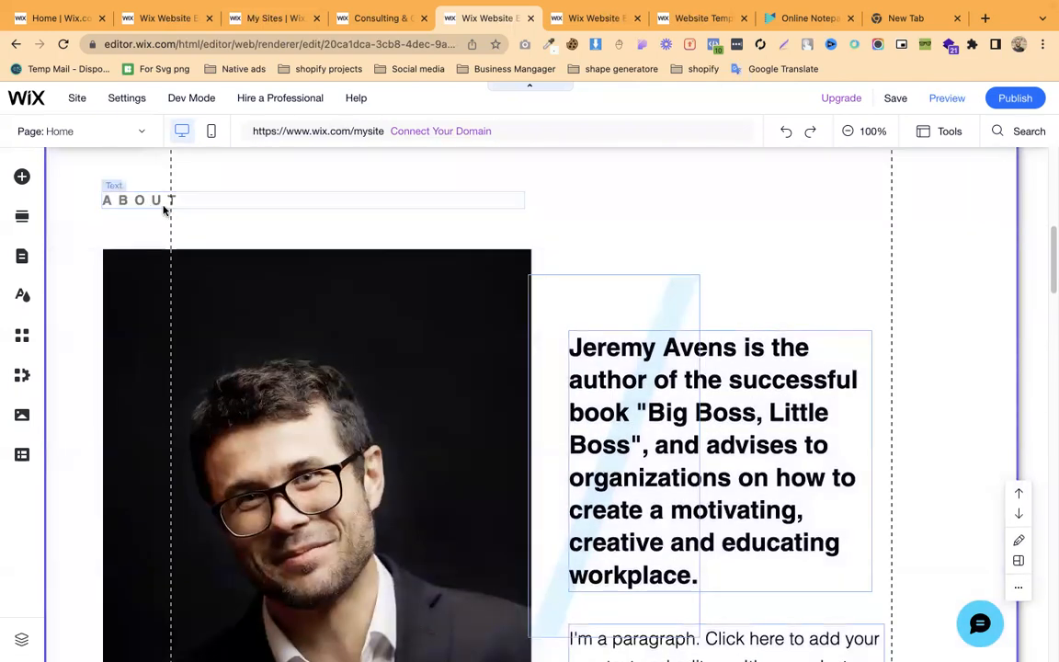
pyautogui.click(165, 201)
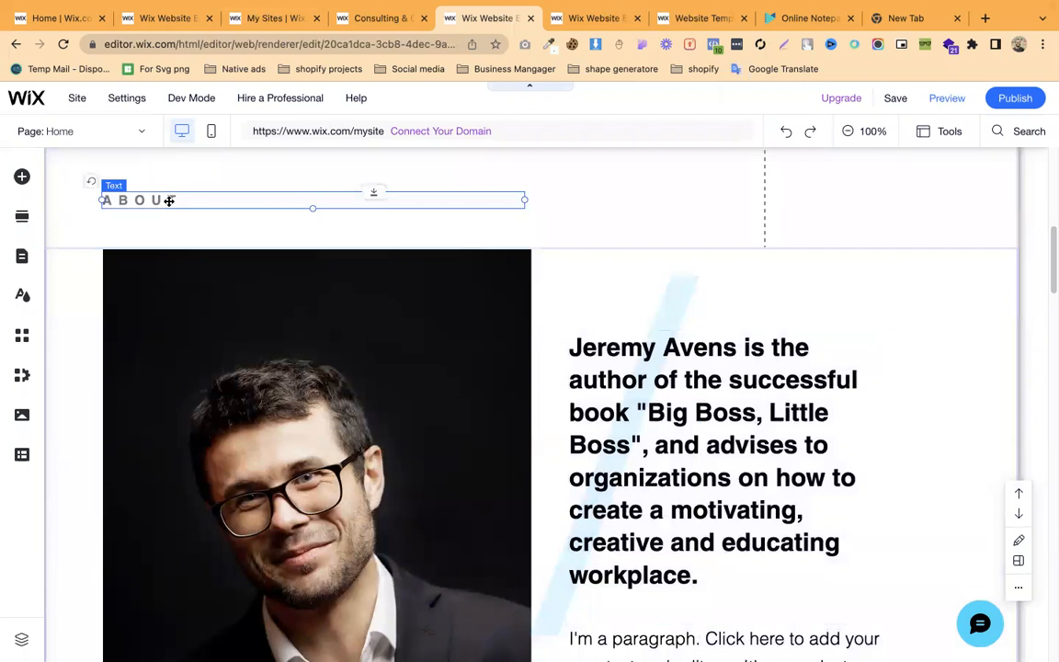
pyautogui.doubleClick(150, 190)
pyautogui.click(191, 206)
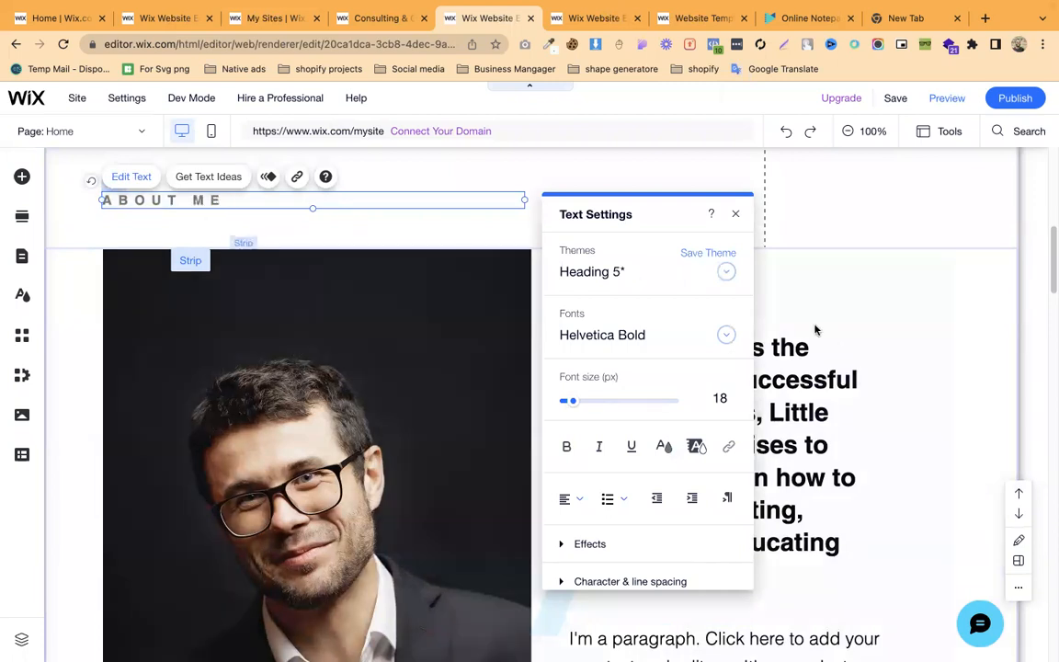
pyautogui.click(827, 342)
# Try the Inknut Antiqua font on the whole "ABOUT ME" heading and set its font to Impact
pyautogui.click(218, 200)
pyautogui.click(130, 176)
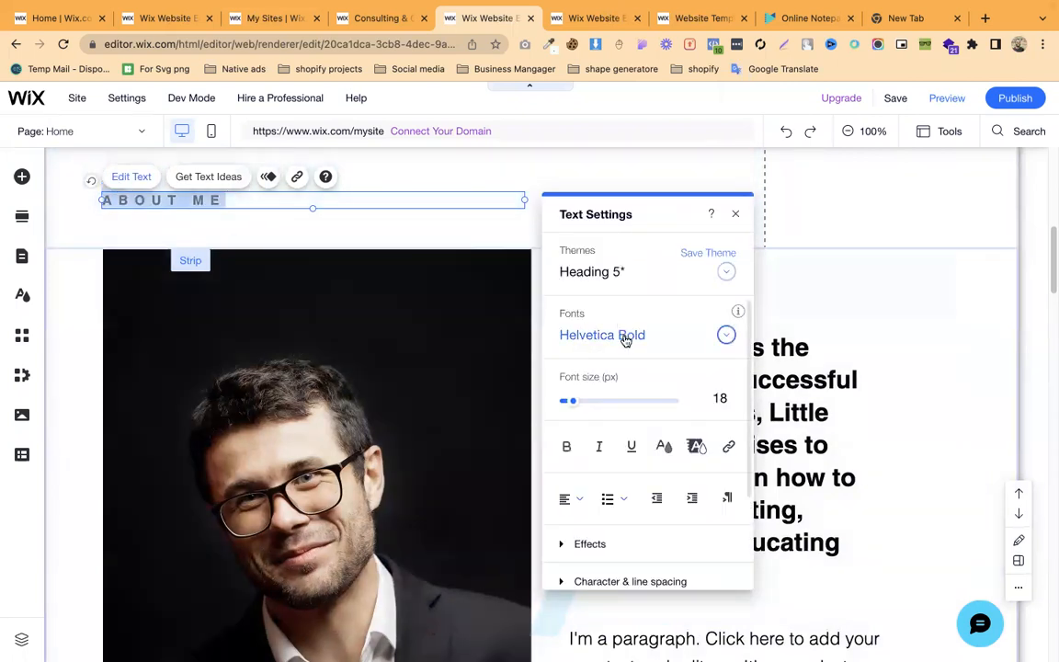
pyautogui.click(726, 336)
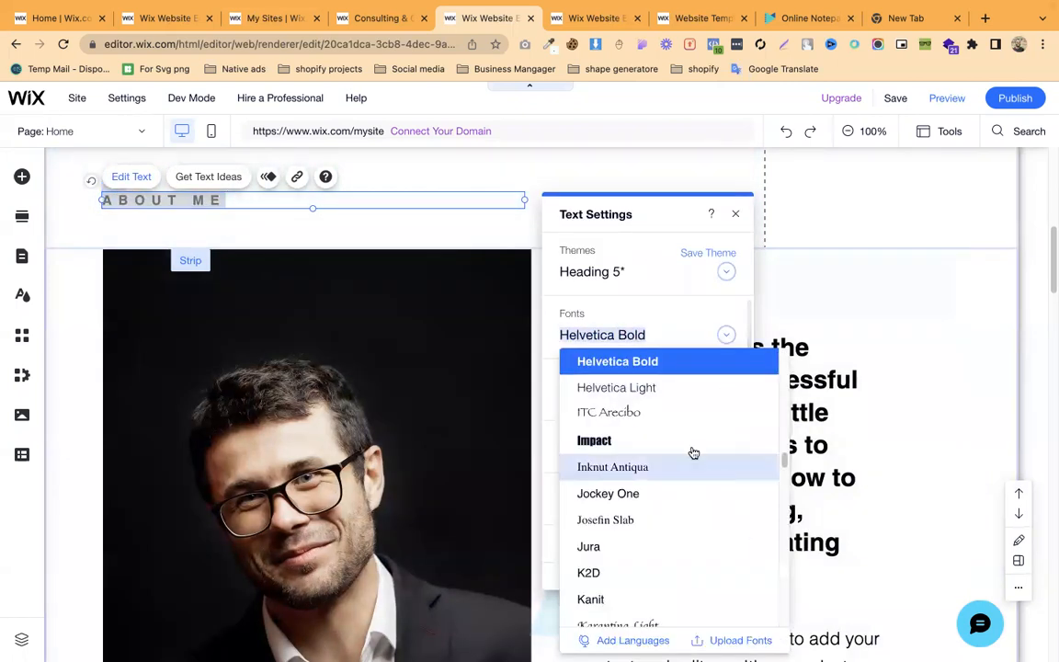
pyautogui.click(687, 465)
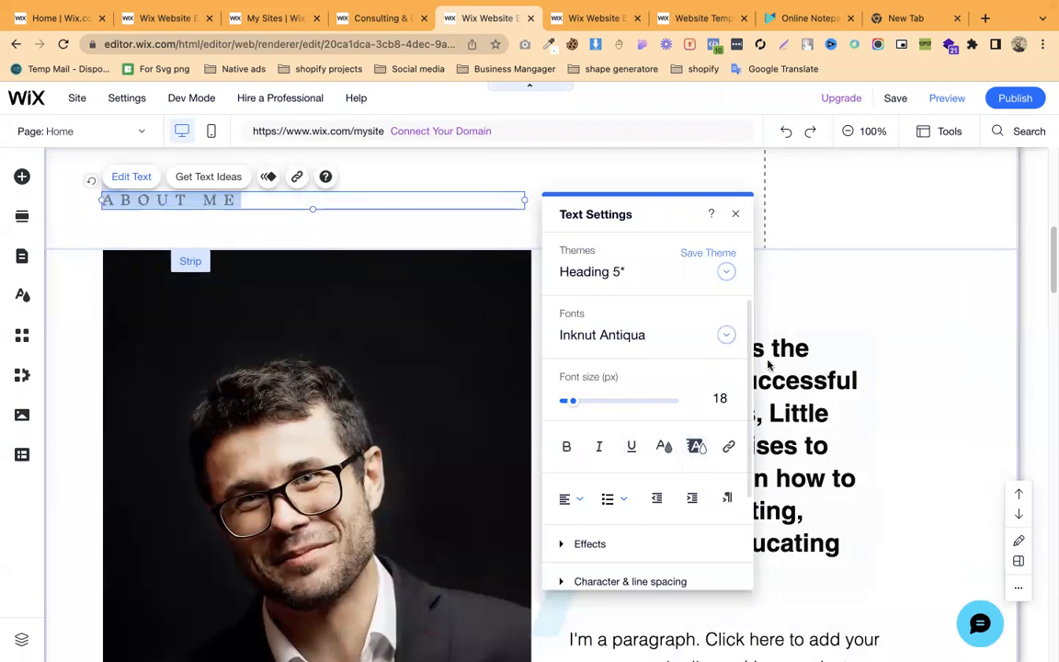
pyautogui.click(727, 336)
pyautogui.scroll(-2, 618, 459)
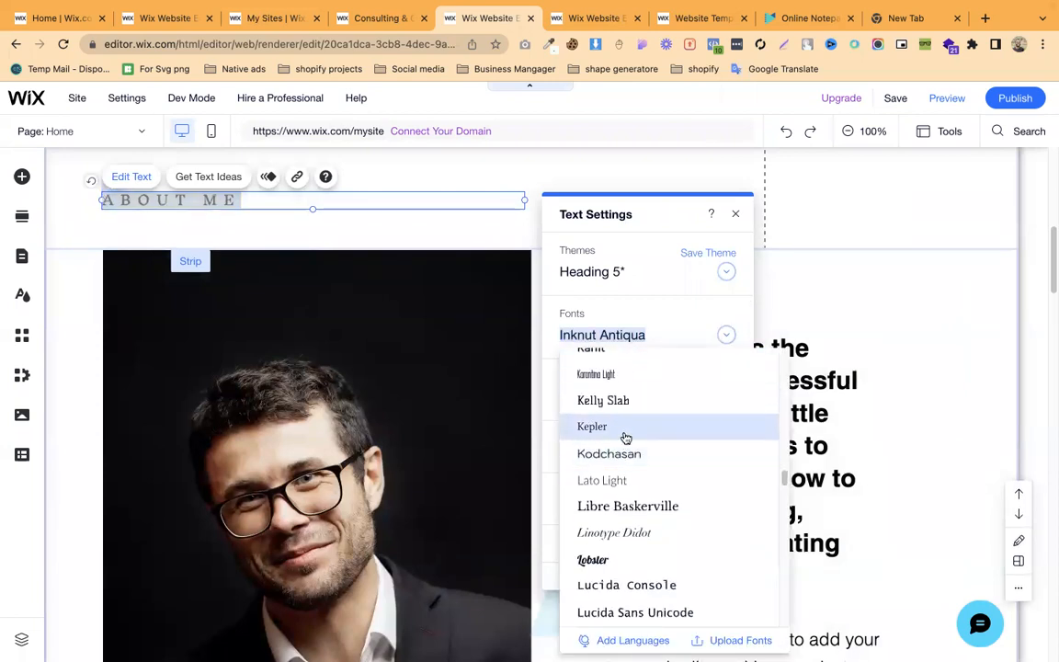
pyautogui.scroll(5, 624, 437)
pyautogui.click(624, 454)
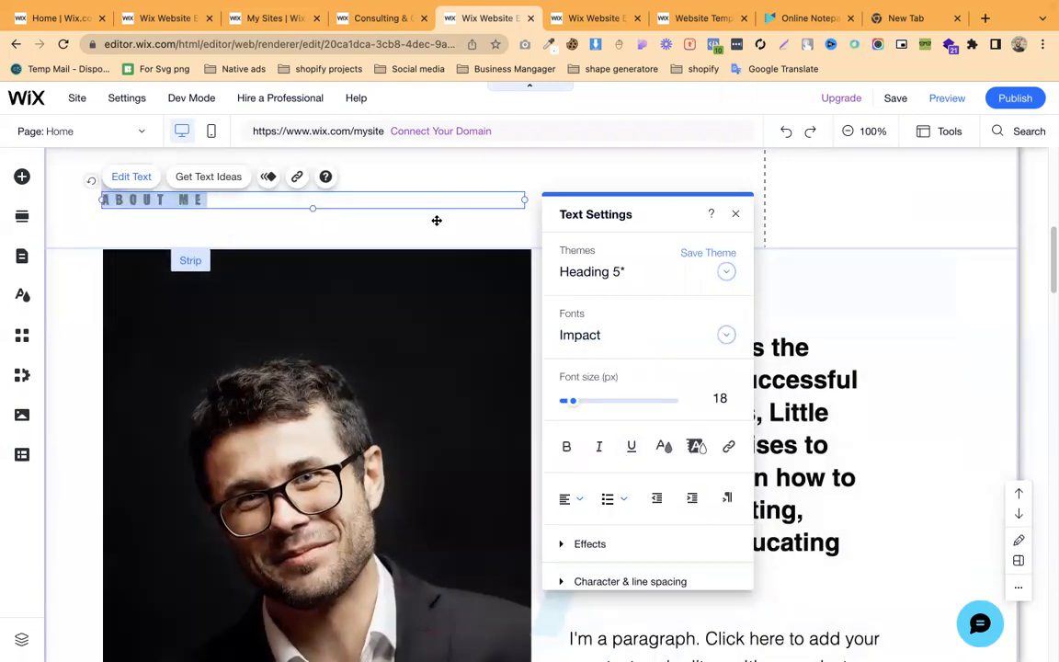
pyautogui.click(184, 232)
pyautogui.scroll(-2, 549, 402)
pyautogui.scroll(-2, 549, 403)
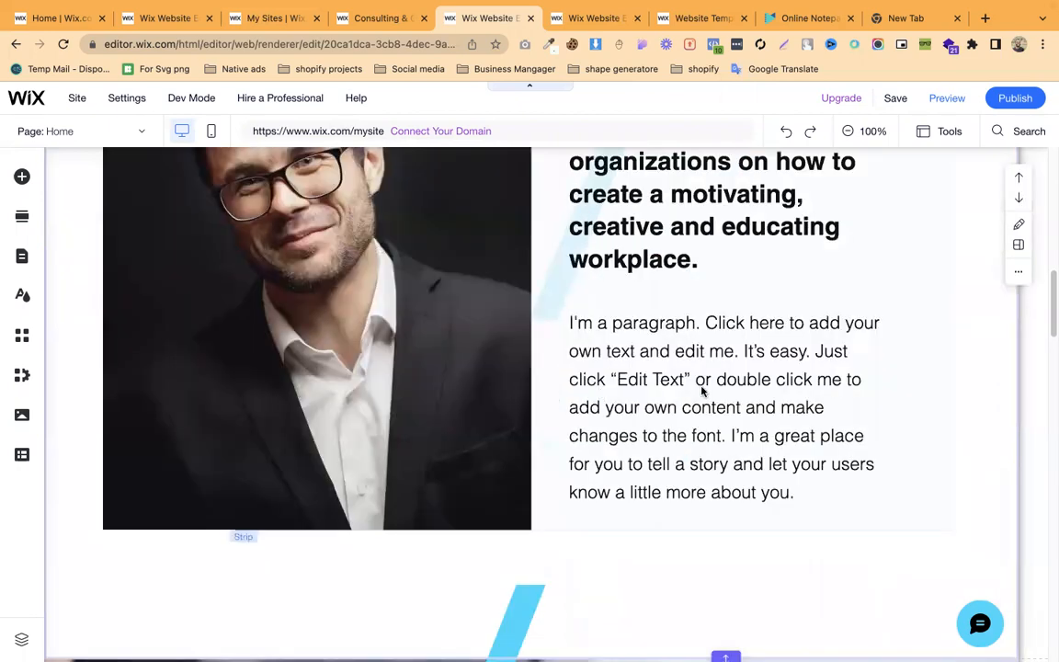
pyautogui.scroll(9, 658, 377)
pyautogui.scroll(-7, 667, 377)
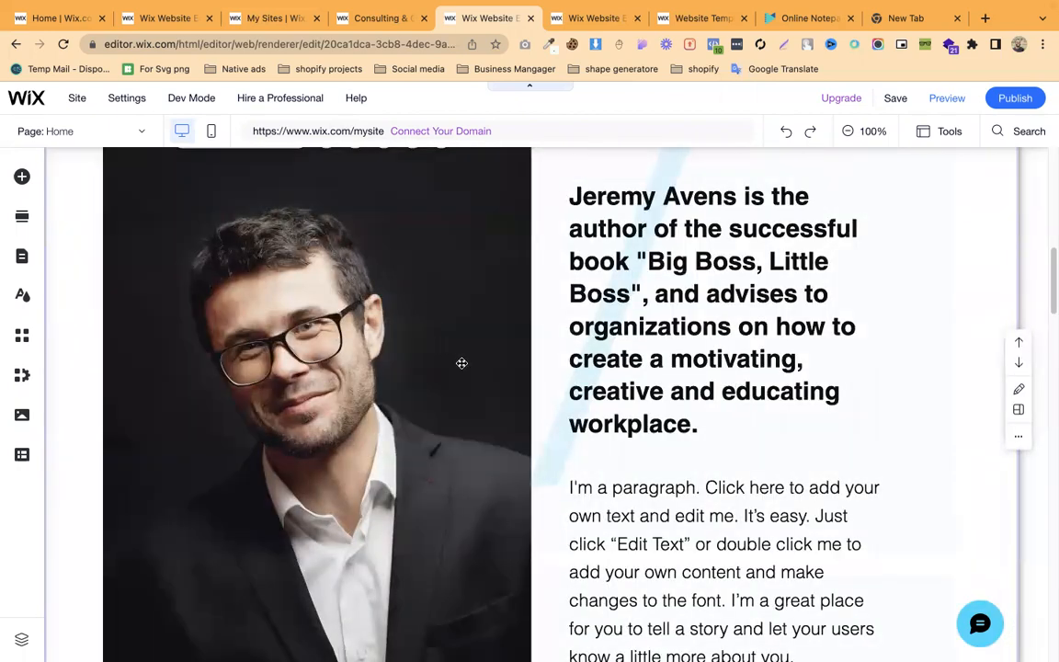
# Open the background settings of the strip behind the "ABOUT ME" heading and examine its color options, closing them without changes
pyautogui.scroll(3, 514, 312)
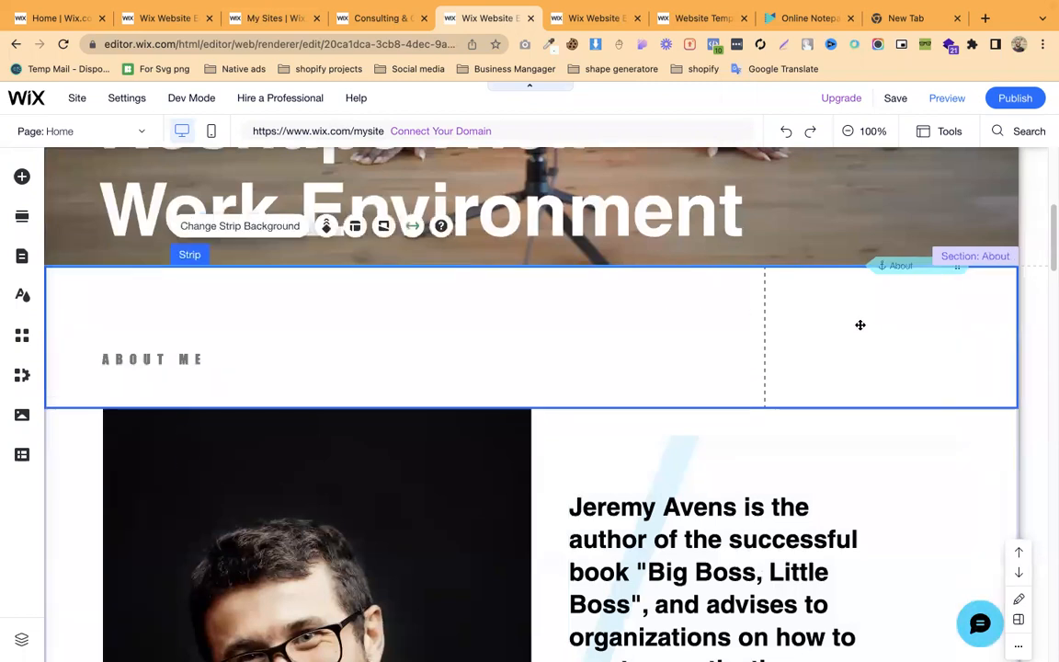
pyautogui.doubleClick(520, 306)
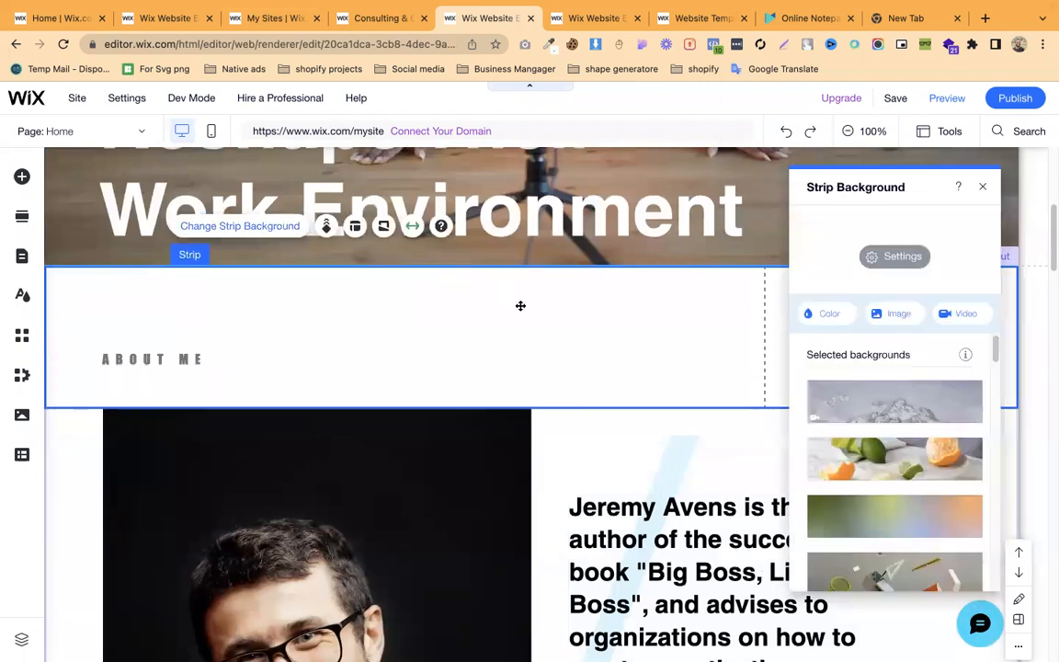
pyautogui.click(836, 315)
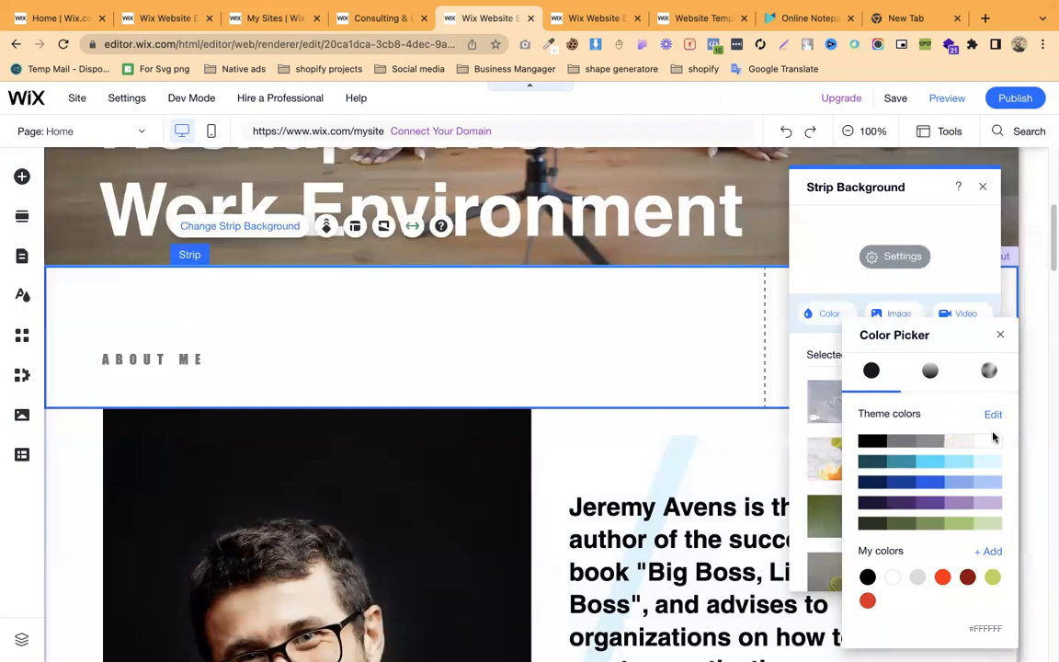
pyautogui.click(621, 406)
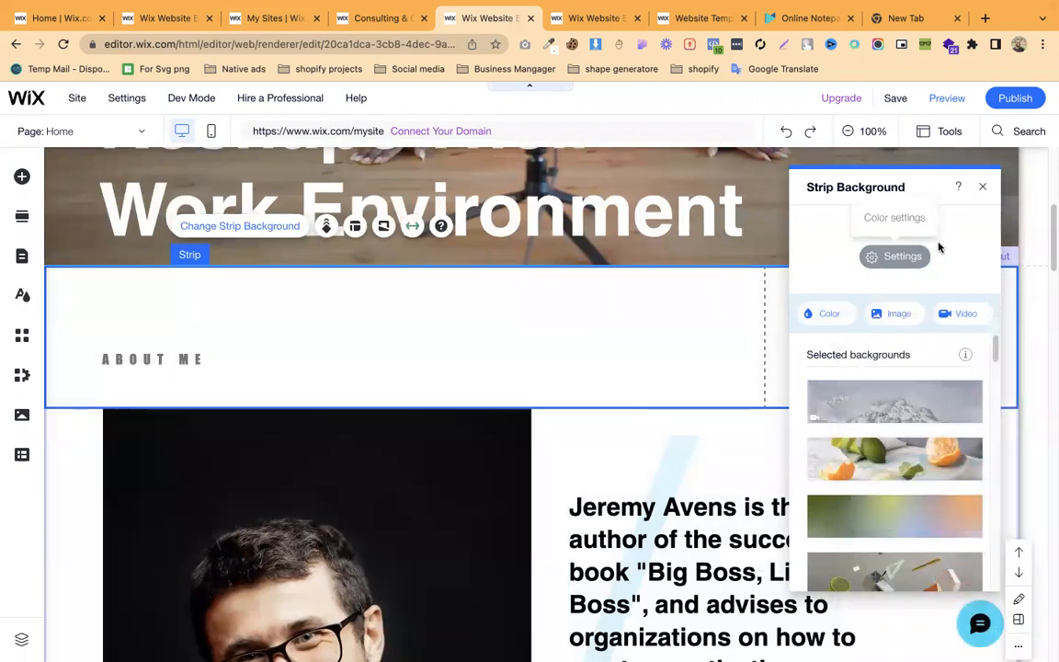
pyautogui.click(982, 189)
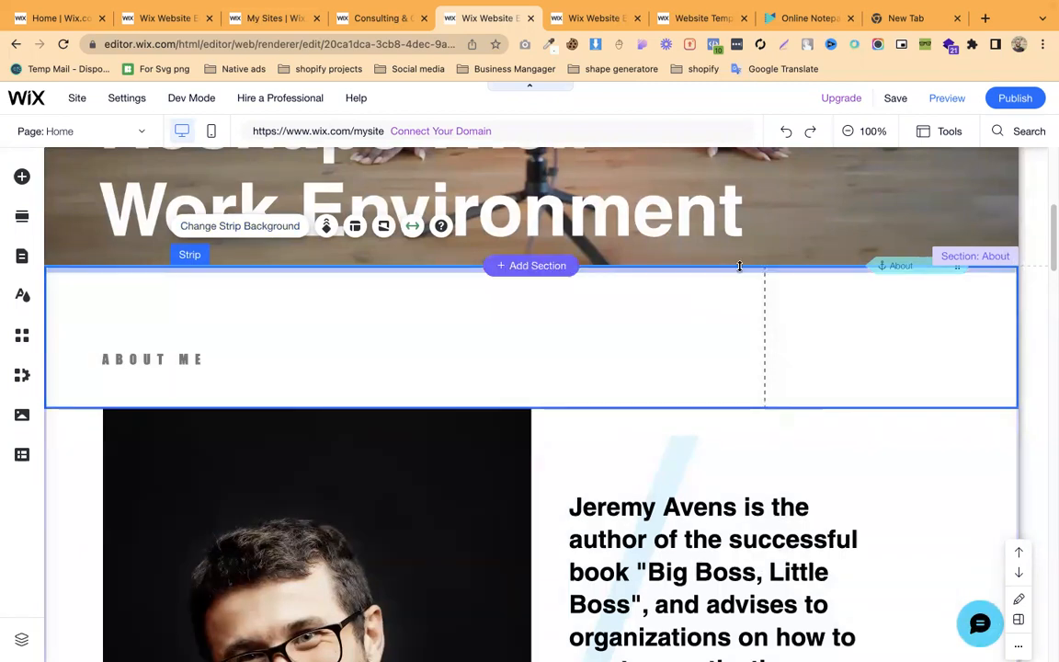
# Shorten the strip behind the "ABOUT ME" heading by raising its lower edge to just beneath the heading text
pyautogui.moveTo(731, 266)
pyautogui.mouseDown()
pyautogui.moveTo(726, 282)
pyautogui.moveTo(726, 266)
pyautogui.mouseUp()
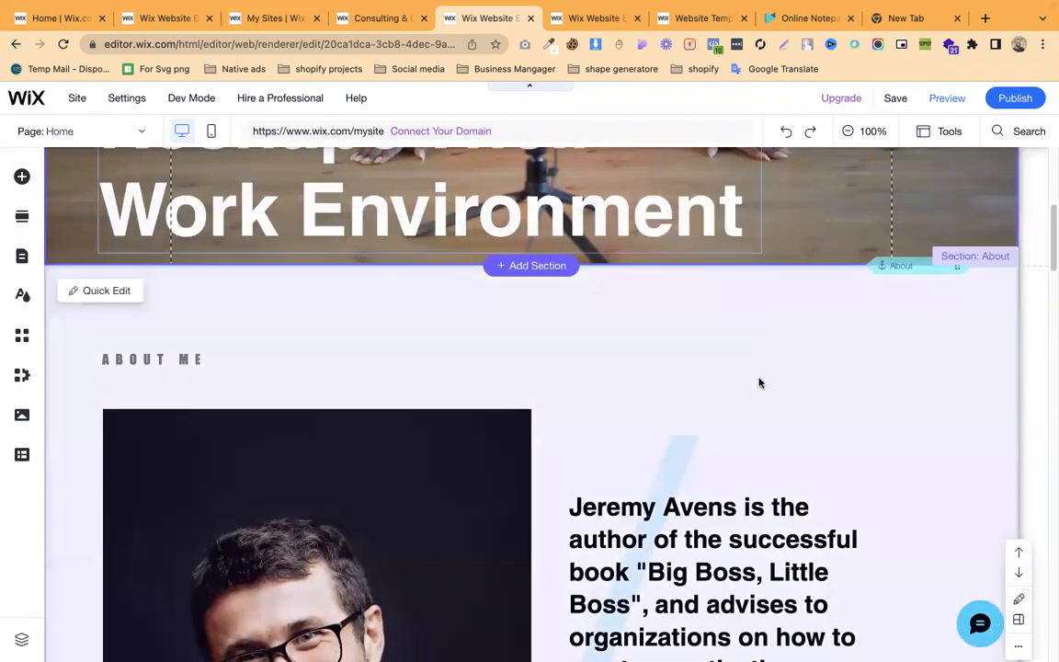
pyautogui.click(613, 349)
pyautogui.doubleClick(596, 367)
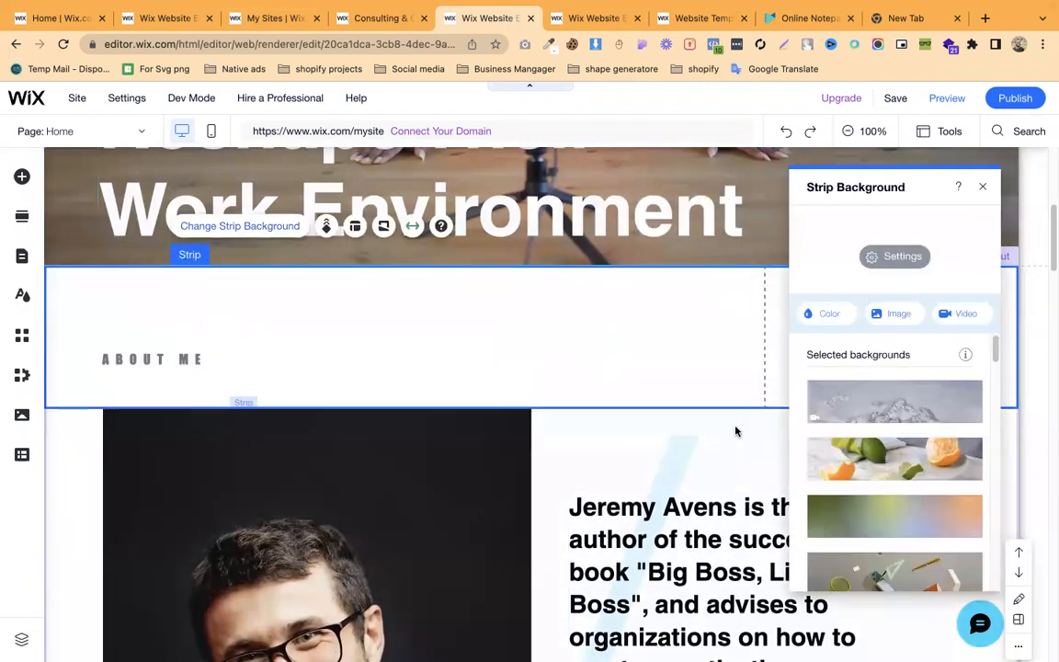
pyautogui.moveTo(733, 391); pyautogui.dragTo(737, 368)
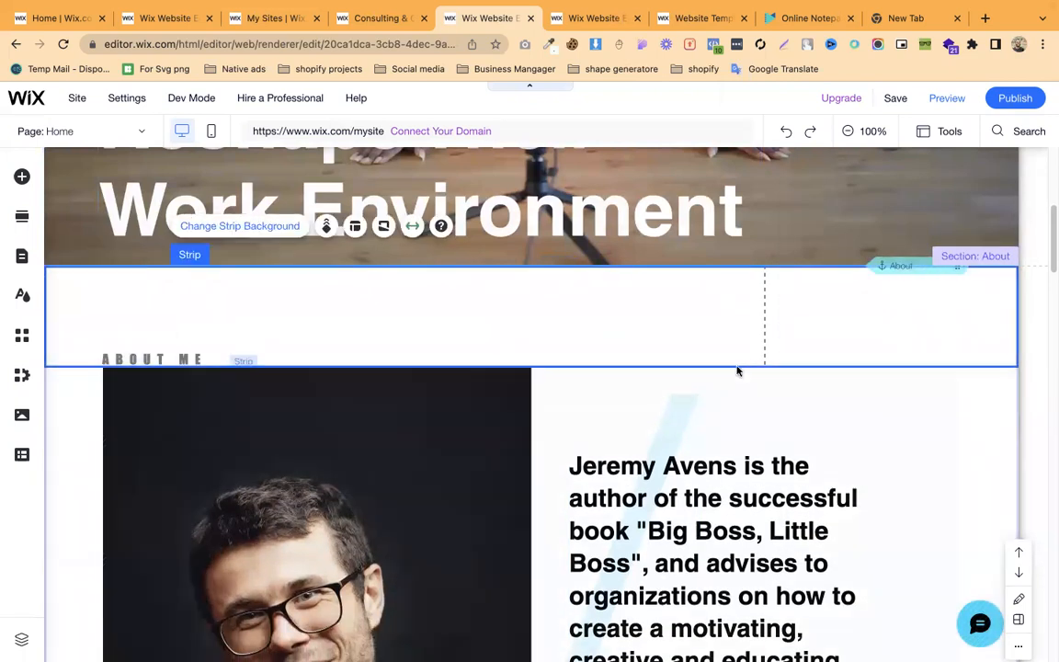
# Move the "ABOUT ME" heading up, away from the photo, into the middle of its shortened strip
pyautogui.click(196, 357)
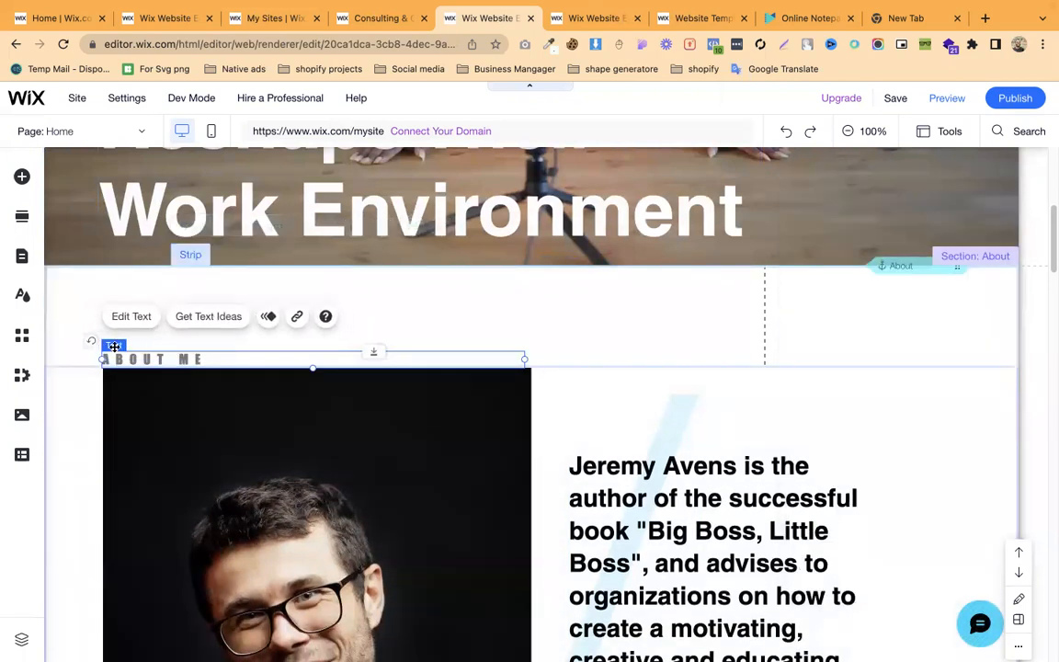
pyautogui.moveTo(351, 357); pyautogui.dragTo(334, 318)
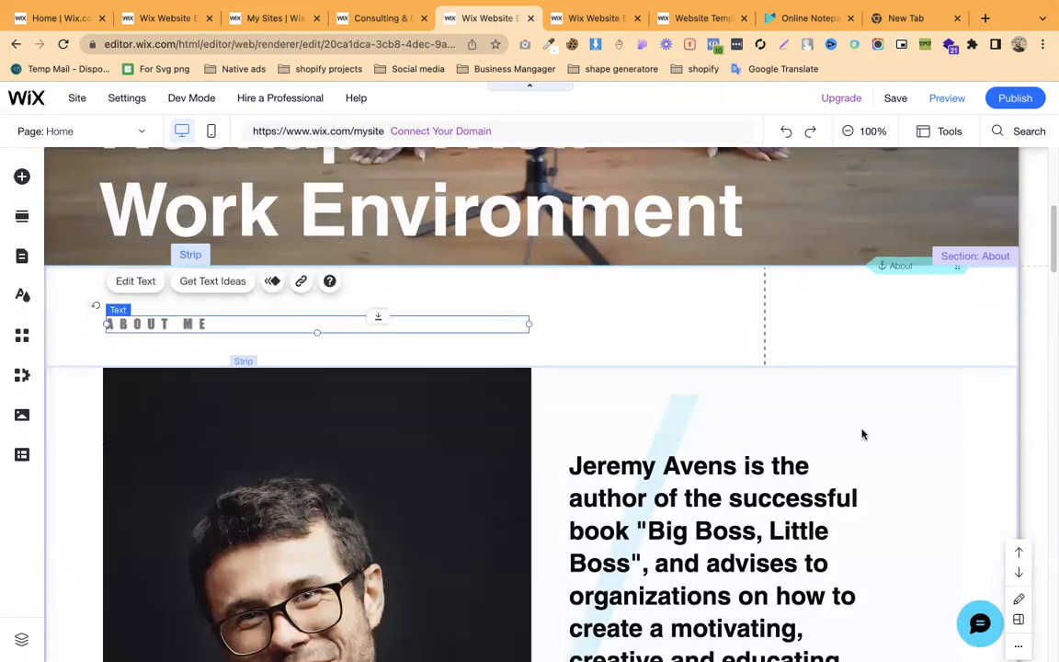
pyautogui.click(857, 508)
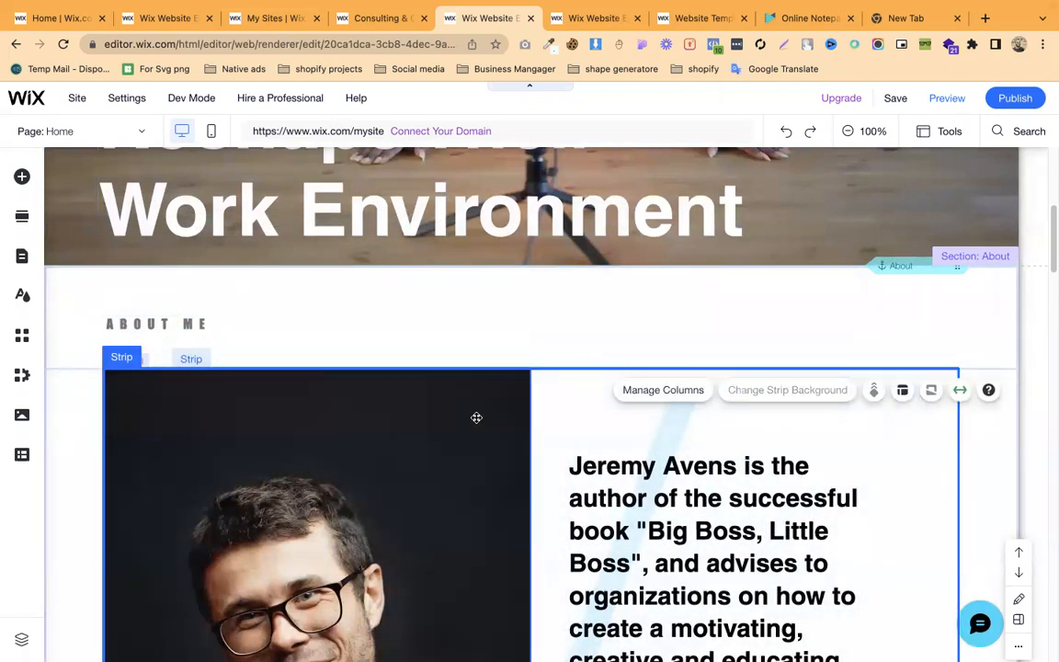
pyautogui.click(193, 359)
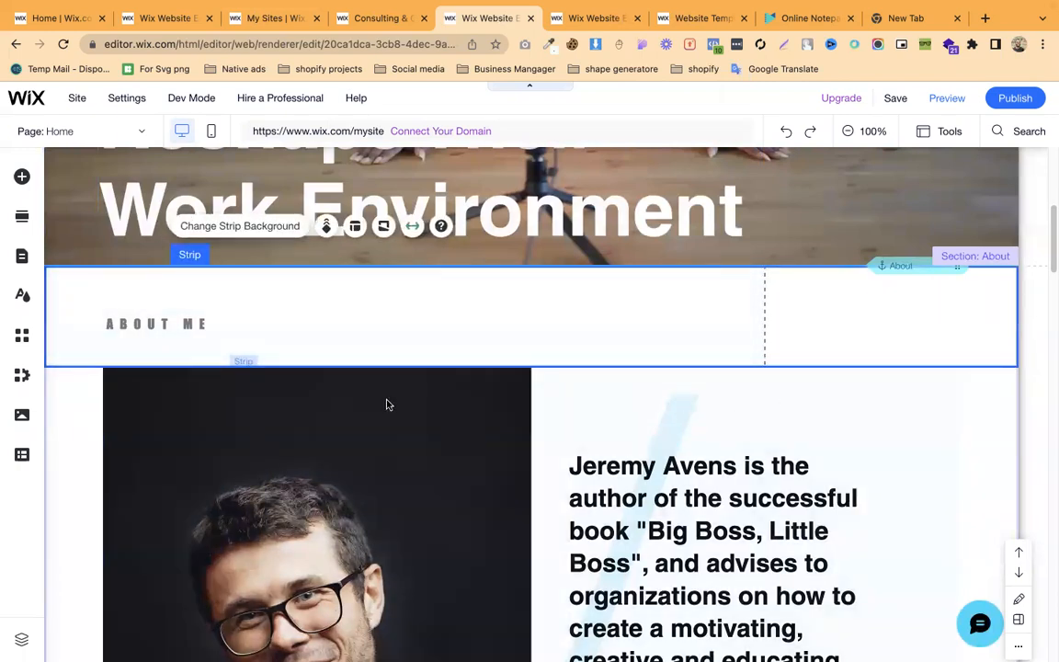
# Look over the page down to the Publications section and examine the About section's photo strip and its first column
pyautogui.scroll(-10, 729, 478)
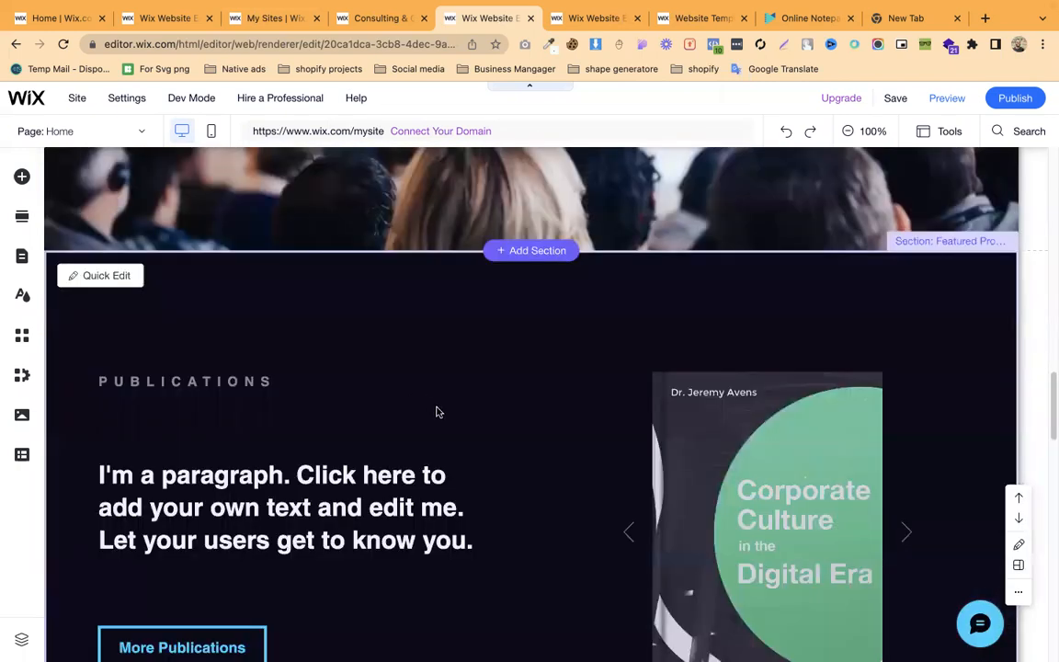
pyautogui.scroll(10, 506, 408)
pyautogui.scroll(5, 575, 406)
pyautogui.scroll(-10, 682, 257)
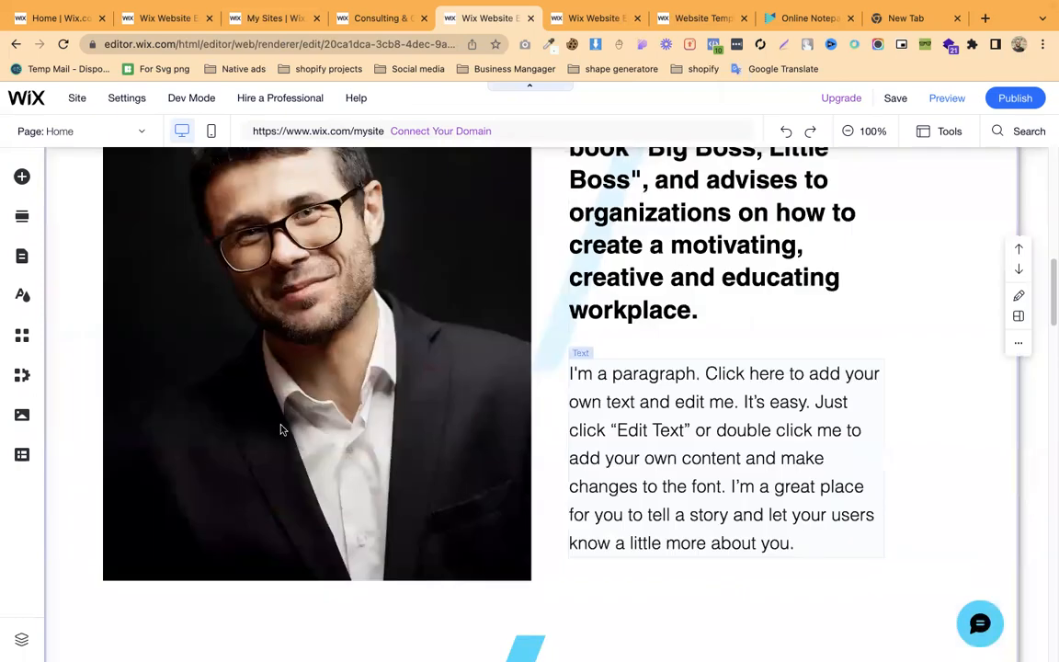
pyautogui.scroll(3, 282, 429)
pyautogui.click(318, 399)
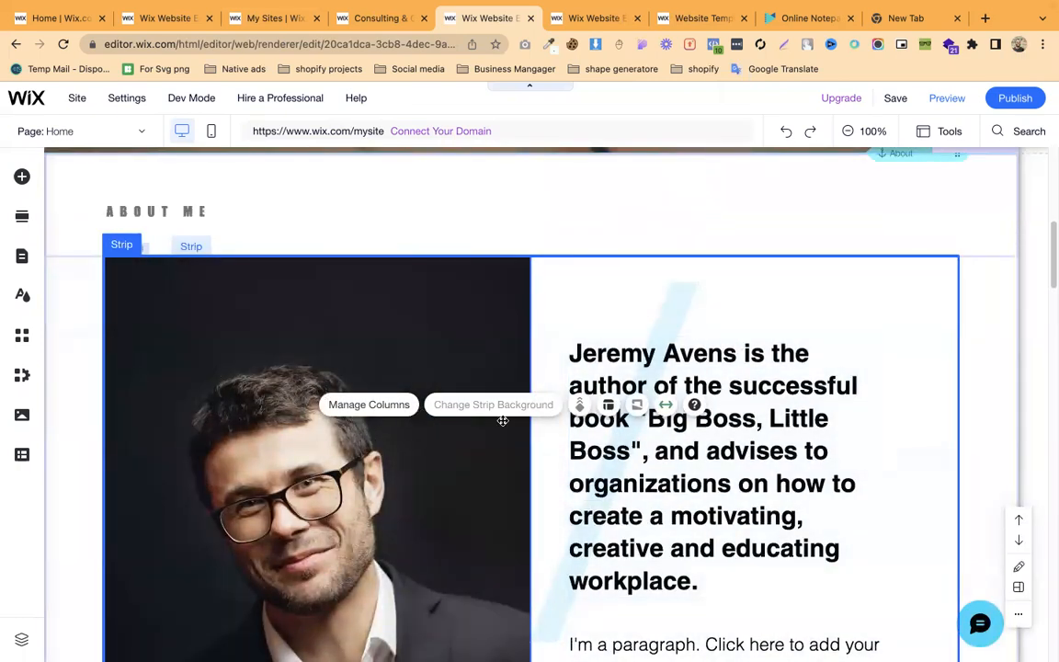
pyautogui.click(222, 369)
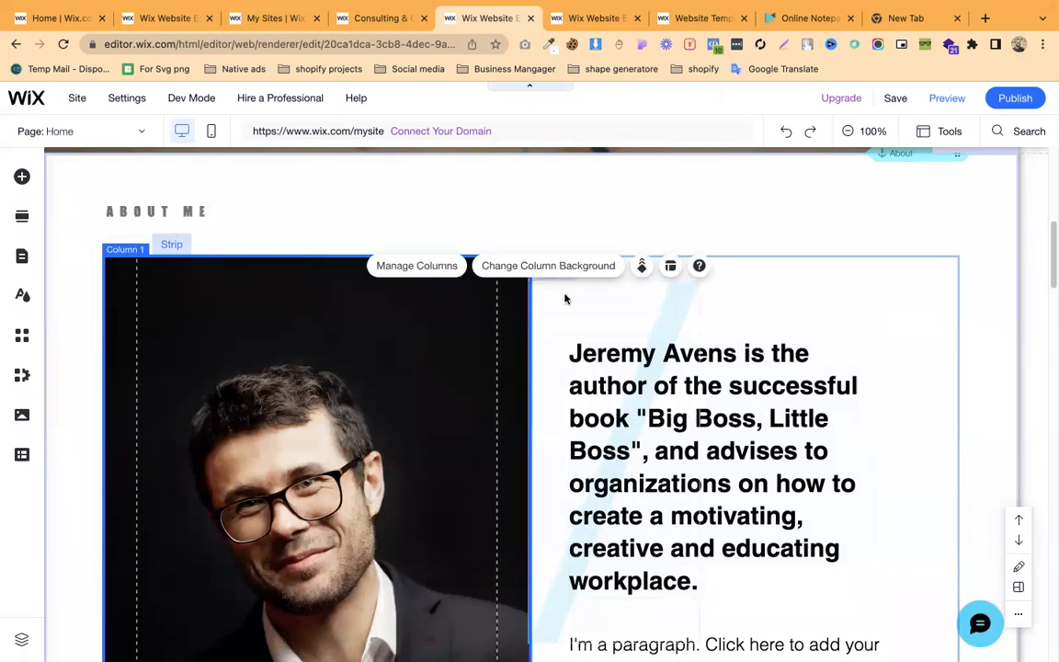
# Open the bold author description for editing, search the web for "lorem ipsum" in the empty browser tab and open lipsum.com
pyautogui.doubleClick(682, 386)
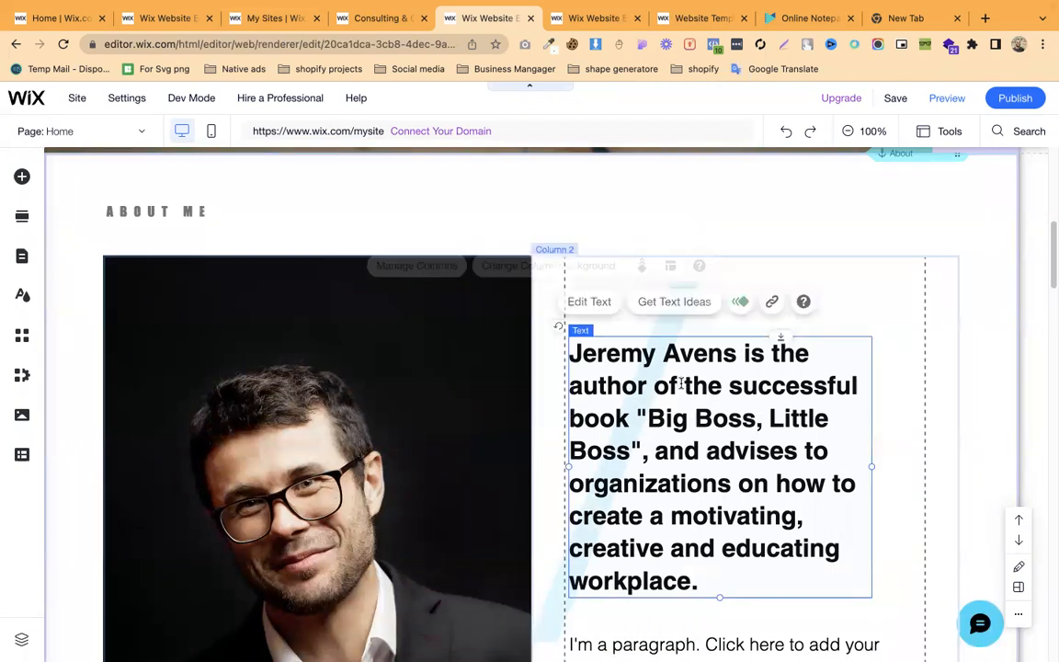
pyautogui.click(906, 18)
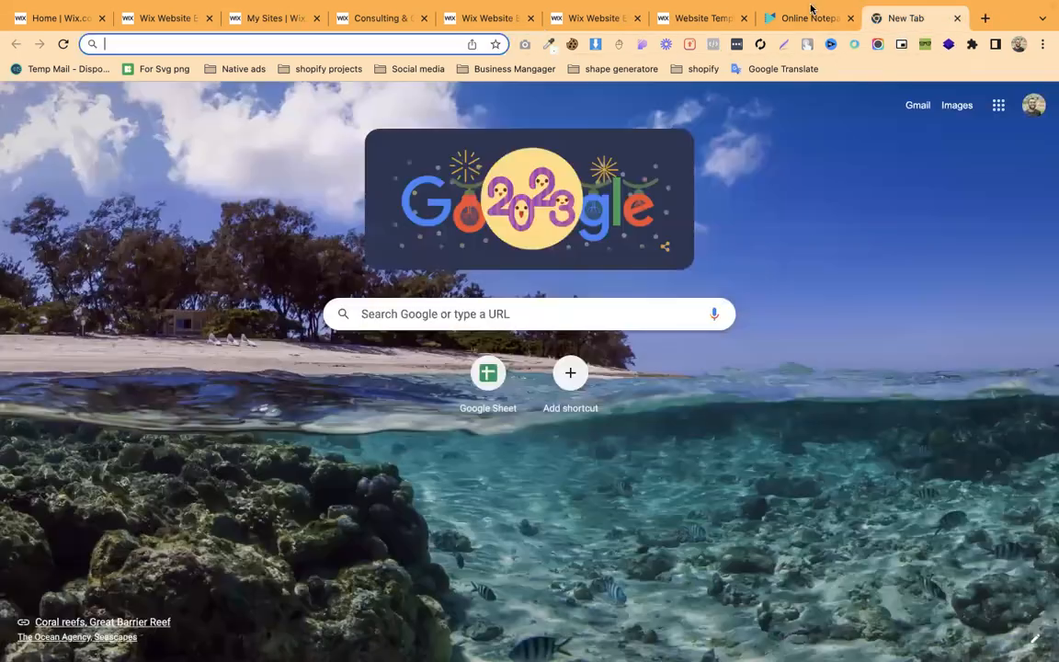
pyautogui.click(405, 44)
pyautogui.write('l')
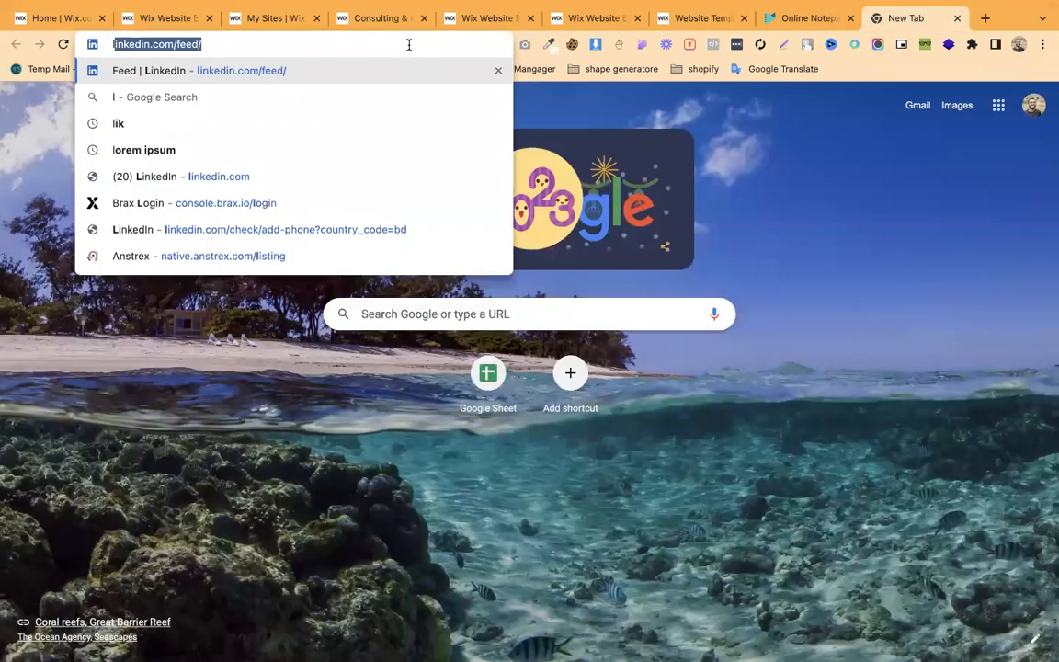
pyautogui.write('orem ipau')
pyautogui.write('m')
pyautogui.press('BackSpace')
pyautogui.press('BackSpace')
pyautogui.press('BackSpace')
pyautogui.write('sum')
pyautogui.press('Down')
pyautogui.press('Return')
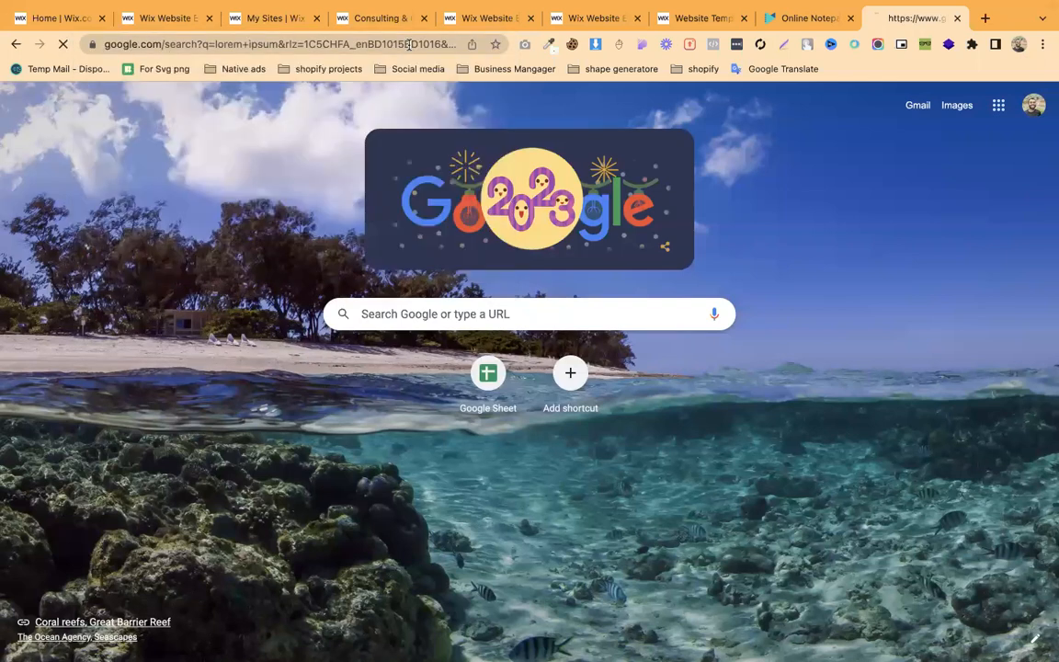
pyautogui.click(184, 244)
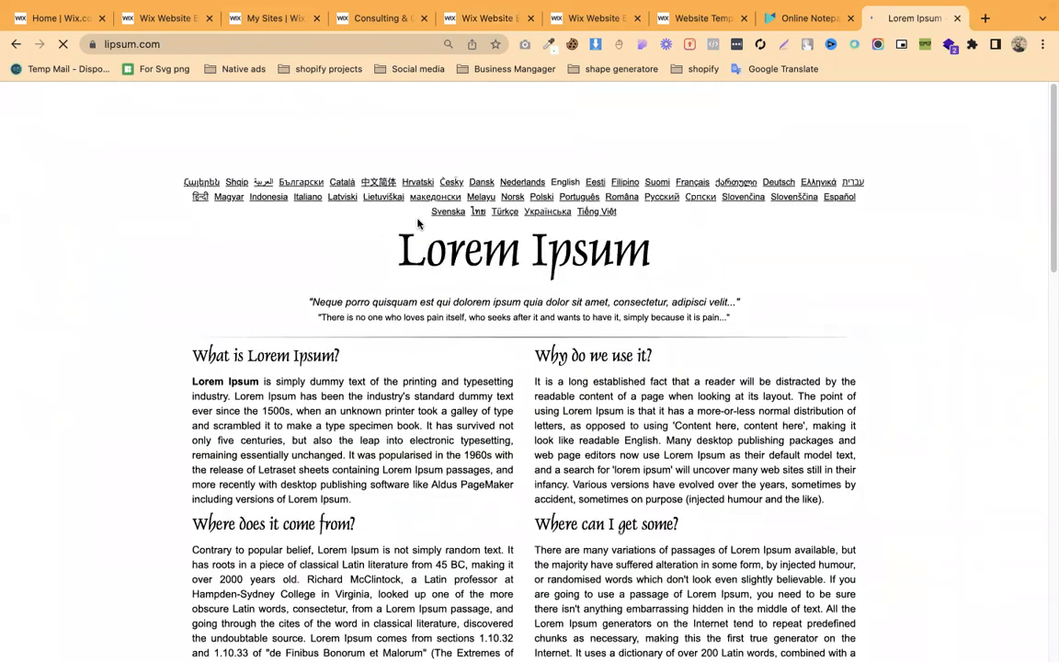
# Copy the whole paragraph under "Why do we use it?" on the Lorem Ipsum page
pyautogui.scroll(-1, 333, 364)
pyautogui.scroll(-5, 552, 334)
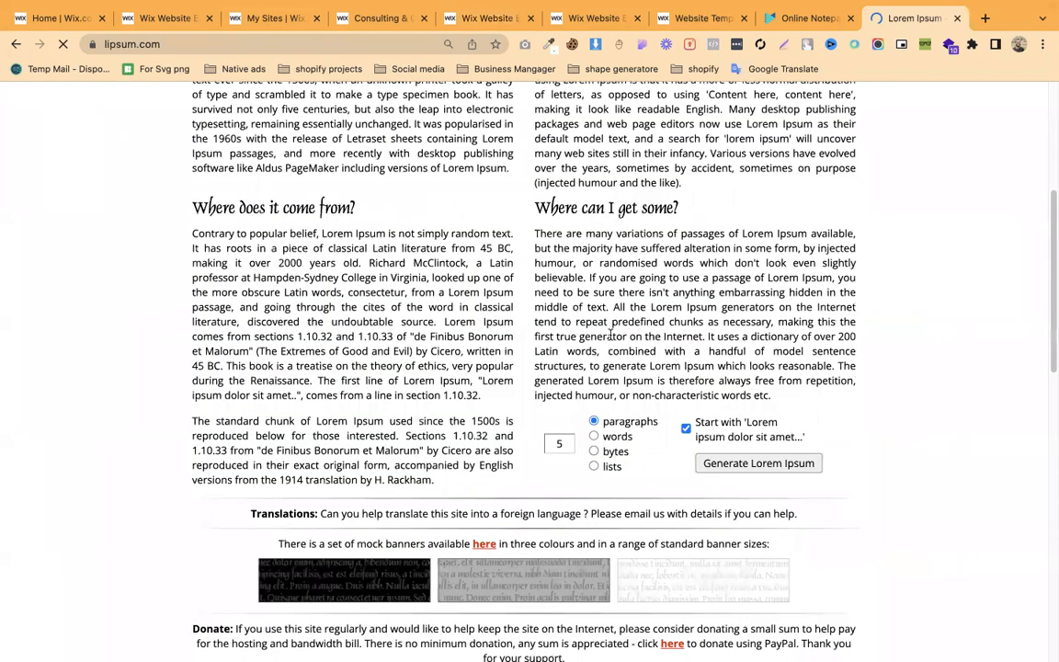
pyautogui.scroll(2, 680, 312)
pyautogui.scroll(3, 683, 348)
pyautogui.moveTo(683, 349); pyautogui.dragTo(537, 215)
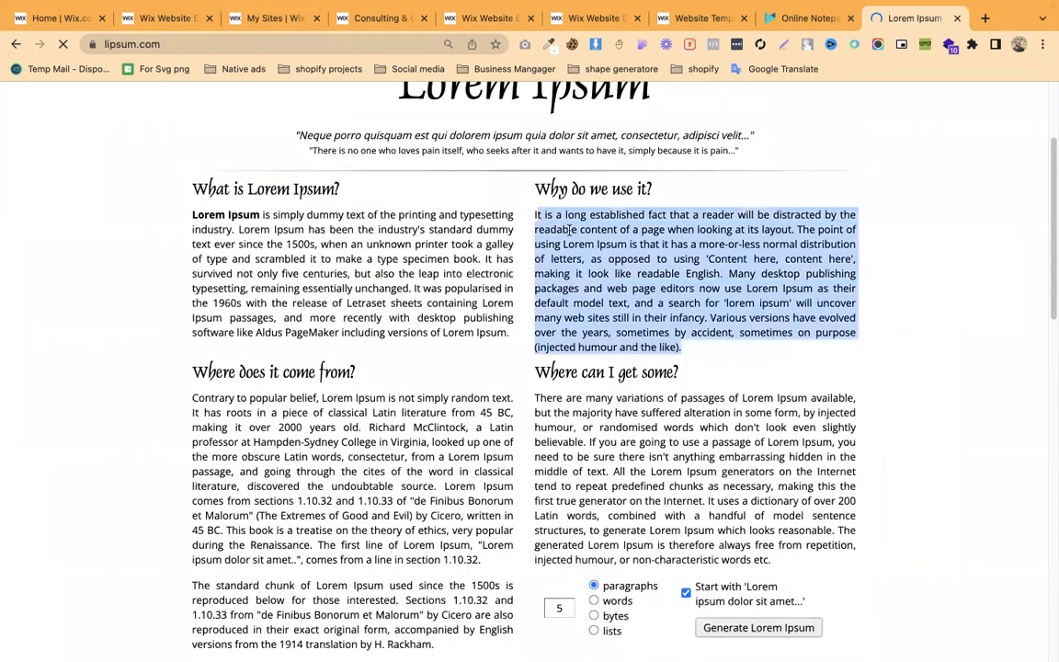
pyautogui.rightClick(571, 230)
pyautogui.click(579, 264)
pyautogui.moveTo(536, 214); pyautogui.dragTo(682, 349)
pyautogui.rightClick(614, 318)
pyautogui.click(632, 342)
# Return to the Wix editor and replace the bold author description beside the photo with the copied paragraph
pyautogui.click(393, 18)
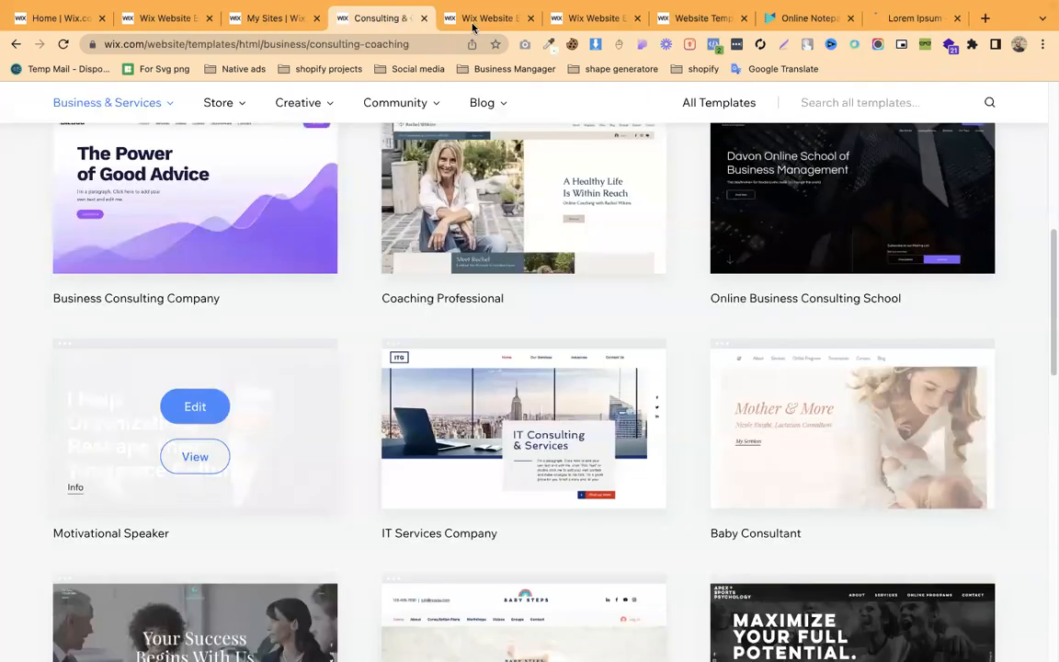
pyautogui.click(475, 22)
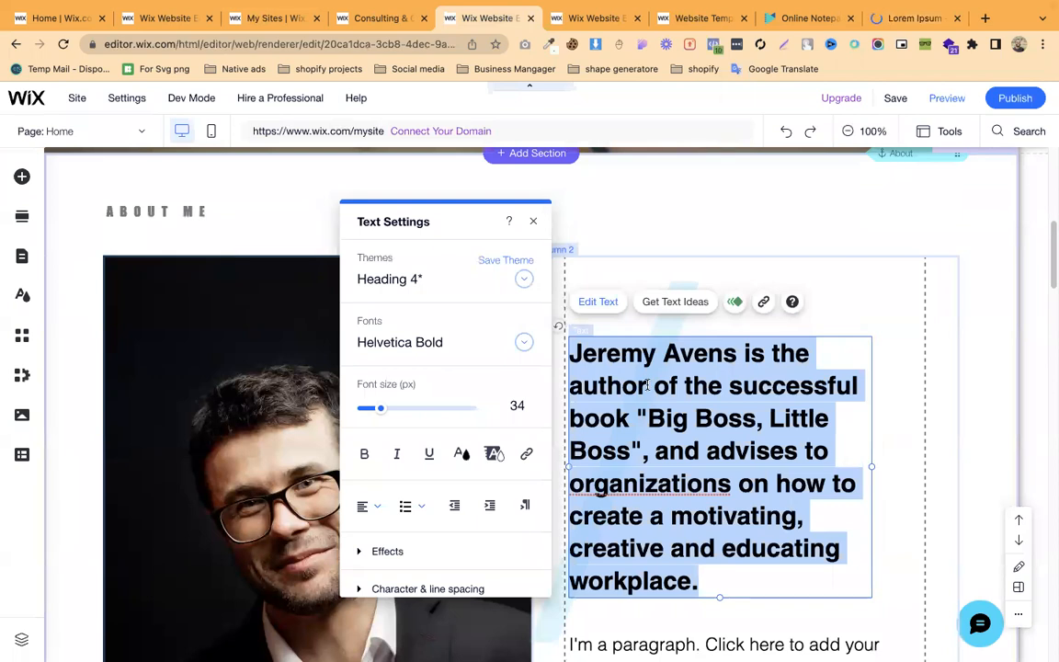
pyautogui.hotkey('ctrl', 'v')
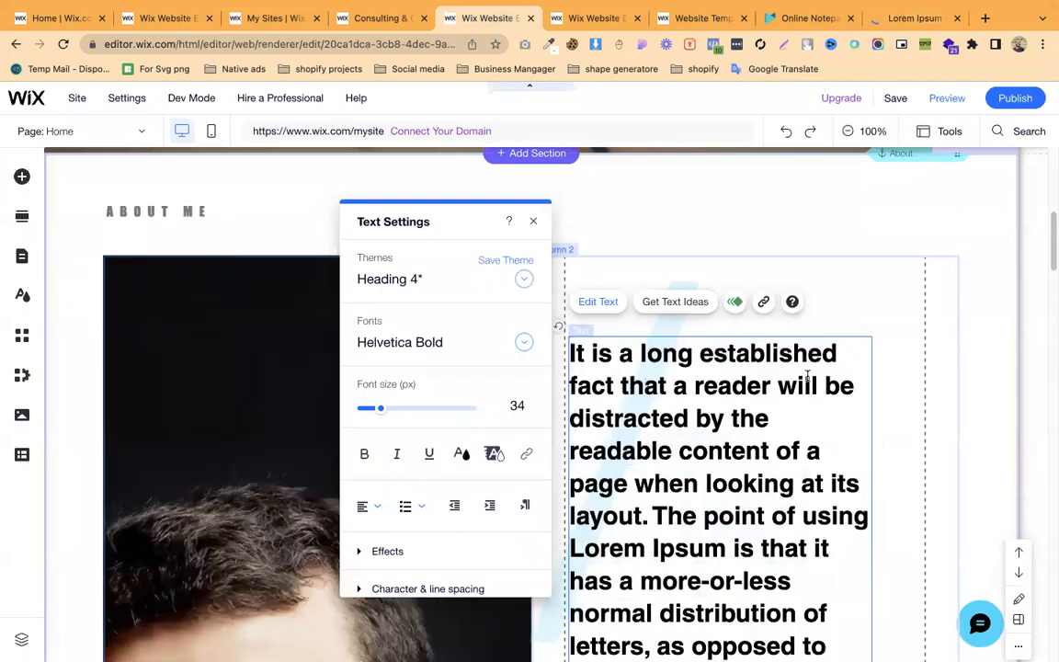
pyautogui.click(934, 406)
# Trim the pasted bold paragraph beside the photo so that it ends at "using 'Content here, content here',"
pyautogui.scroll(-5, 818, 418)
pyautogui.scroll(-4, 796, 560)
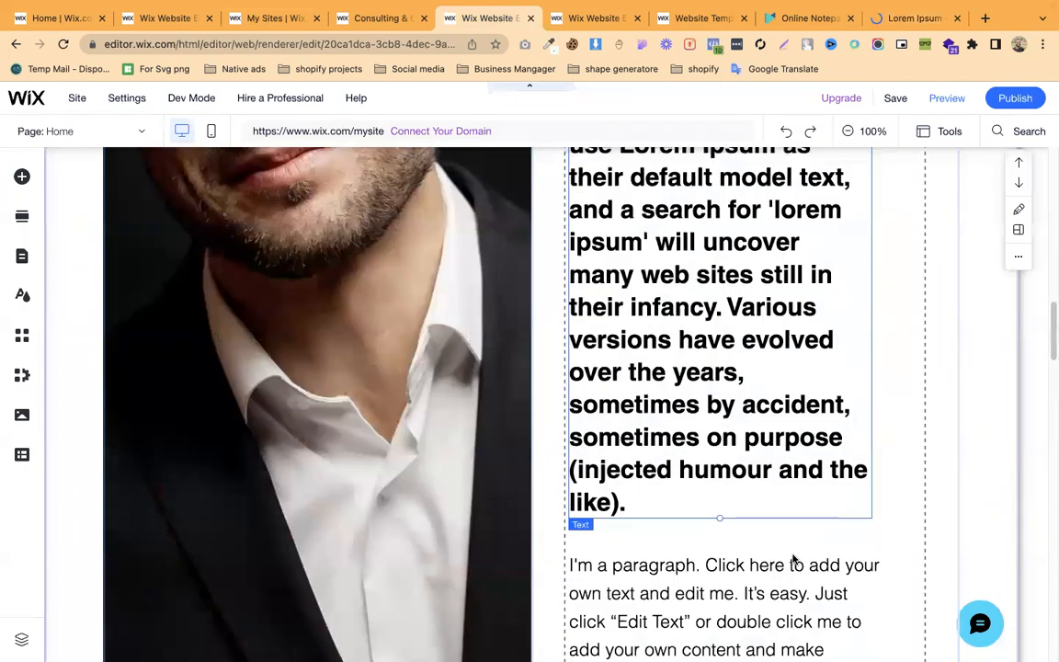
pyautogui.click(653, 472)
pyautogui.click(597, 518)
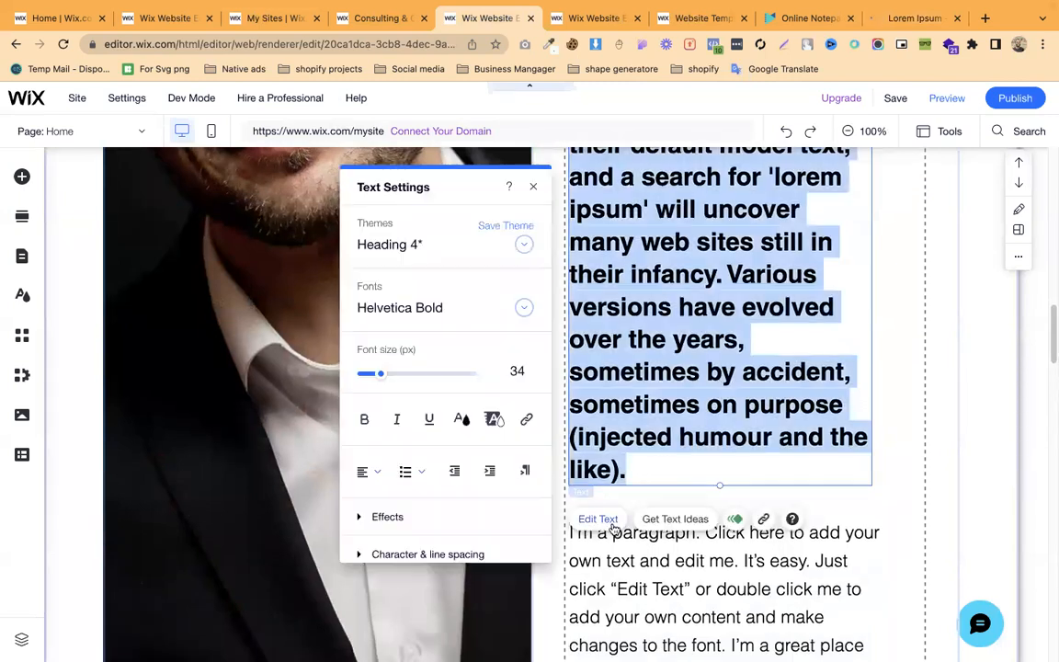
pyautogui.moveTo(631, 471); pyautogui.dragTo(622, 208)
pyautogui.press('BackSpace')
pyautogui.press('BackSpace')
pyautogui.press('BackSpace')
pyautogui.press('BackSpace')
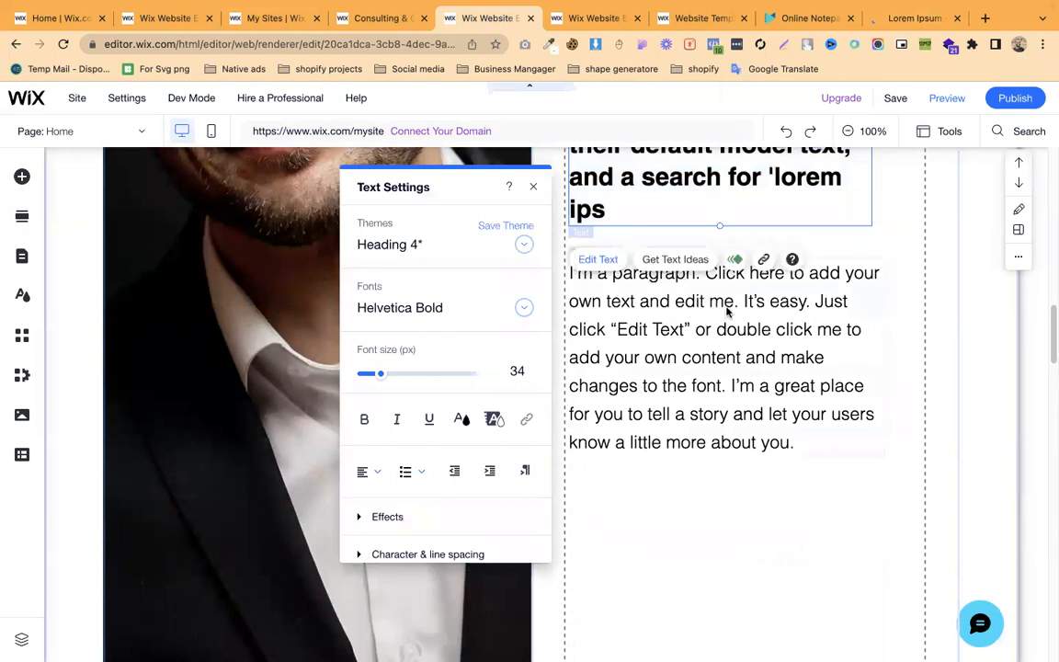
pyautogui.scroll(5, 683, 350)
pyautogui.scroll(-3, 694, 393)
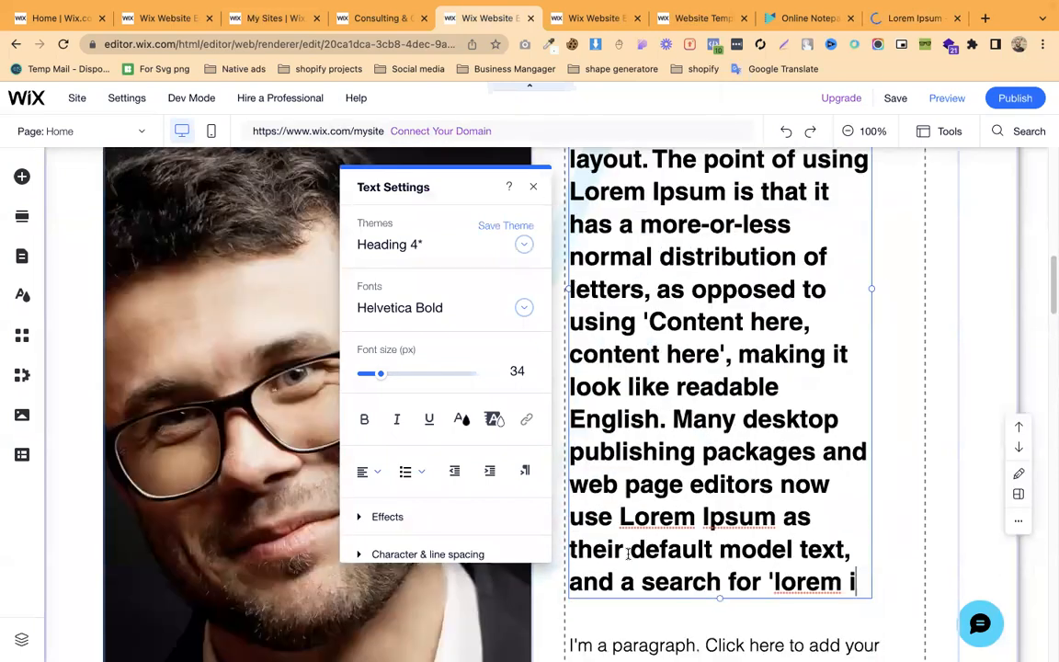
pyautogui.moveTo(856, 582); pyautogui.dragTo(735, 358)
pyautogui.press('BackSpace')
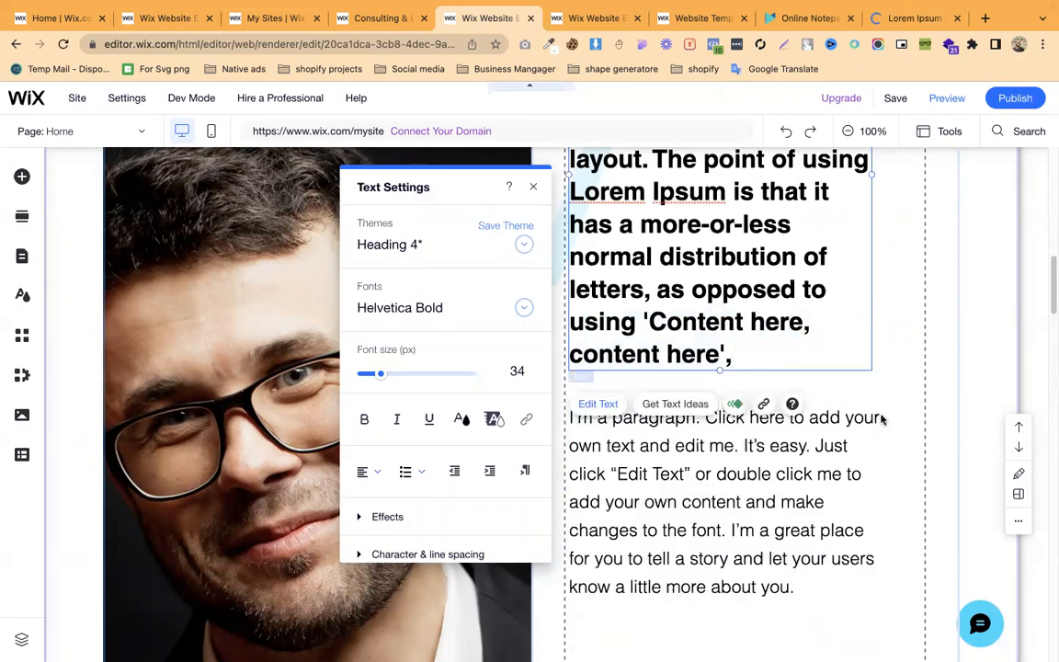
# Open the Manage Columns settings of the About section's photo strip and examine the available column actions
pyautogui.scroll(-15, 872, 425)
pyautogui.scroll(10, 689, 436)
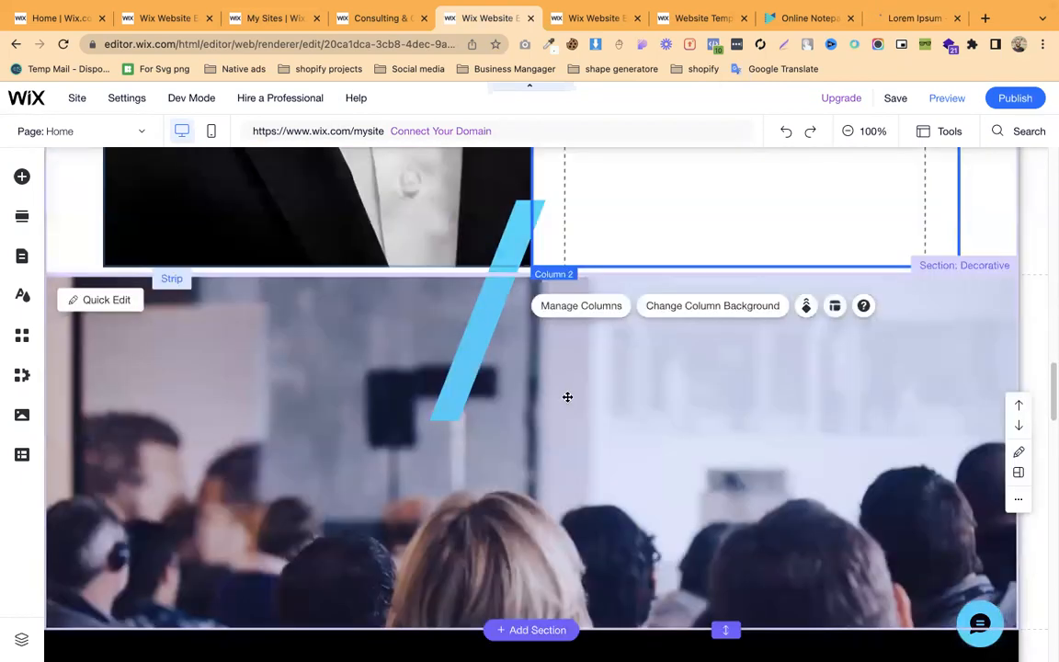
pyautogui.click(417, 400)
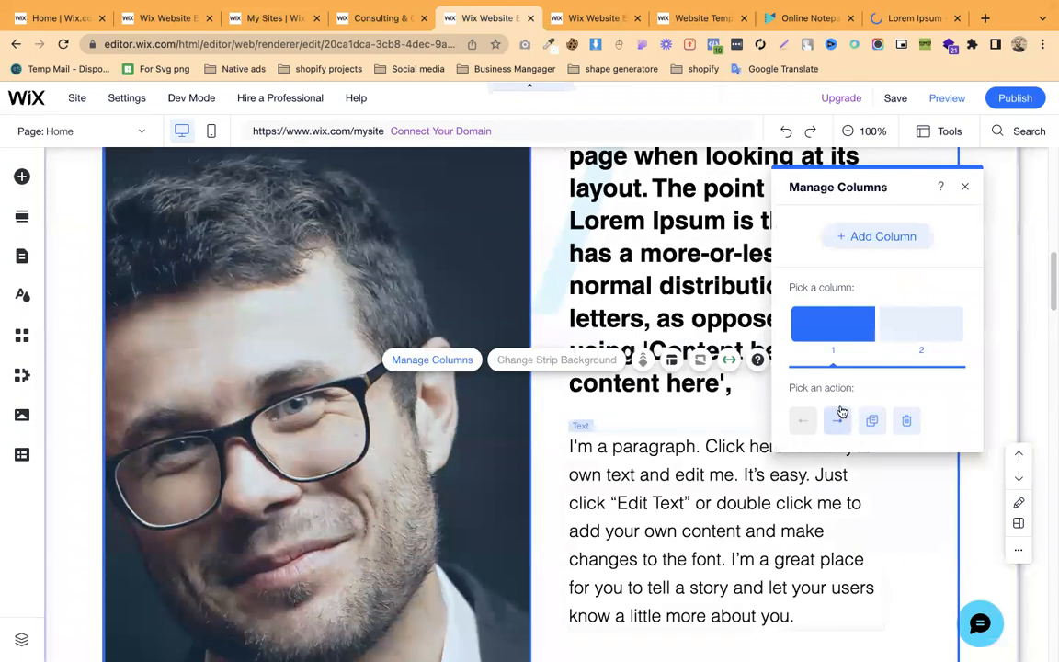
pyautogui.scroll(6, 619, 410)
pyautogui.scroll(-6, 618, 409)
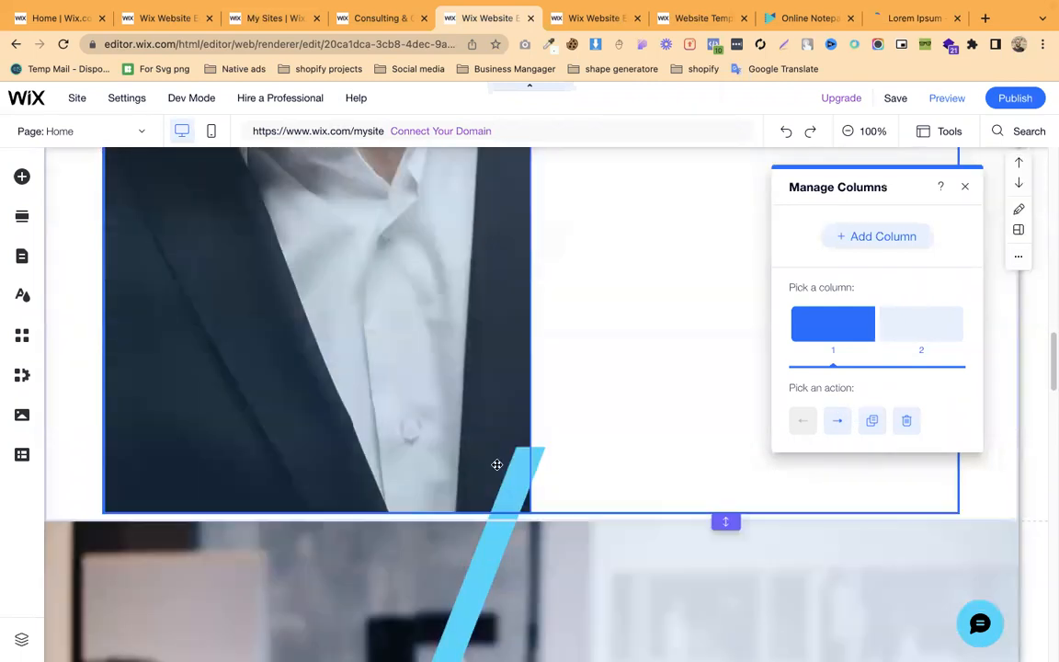
# Try to shorten the About section by raising its lower edge below the photo, and check the section's layout
pyautogui.moveTo(726, 516); pyautogui.dragTo(736, 395)
pyautogui.scroll(-3, 466, 452)
pyautogui.scroll(7, 450, 441)
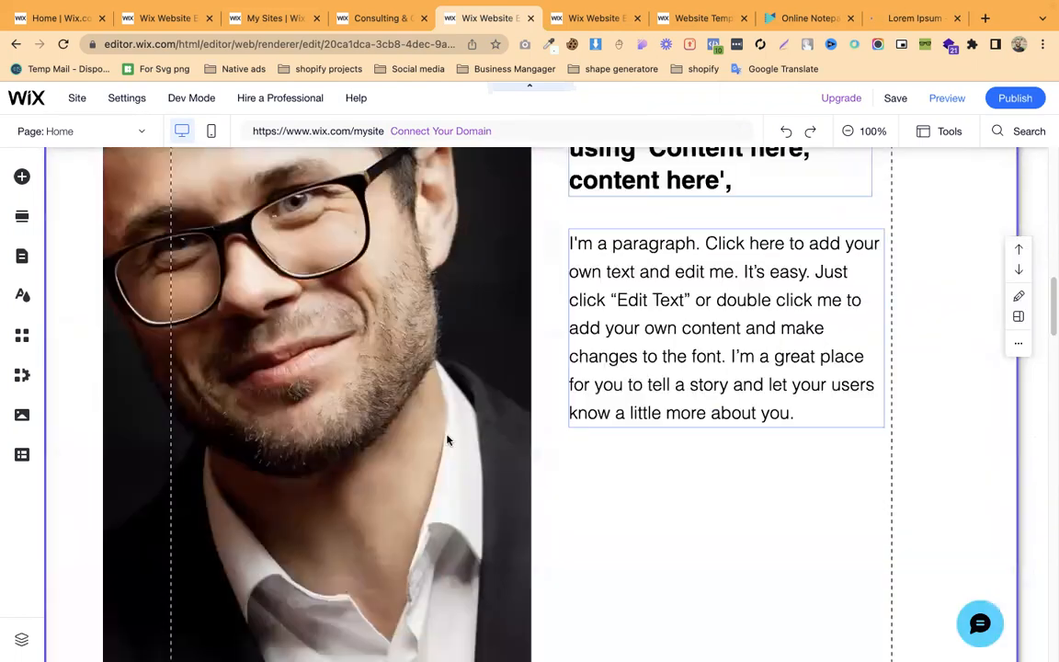
# Inspect the About section from its heading down past the photo and text columns to the audience image strip
pyautogui.click(449, 440)
pyautogui.scroll(1, 634, 426)
pyautogui.scroll(5, 606, 423)
pyautogui.scroll(-9, 641, 454)
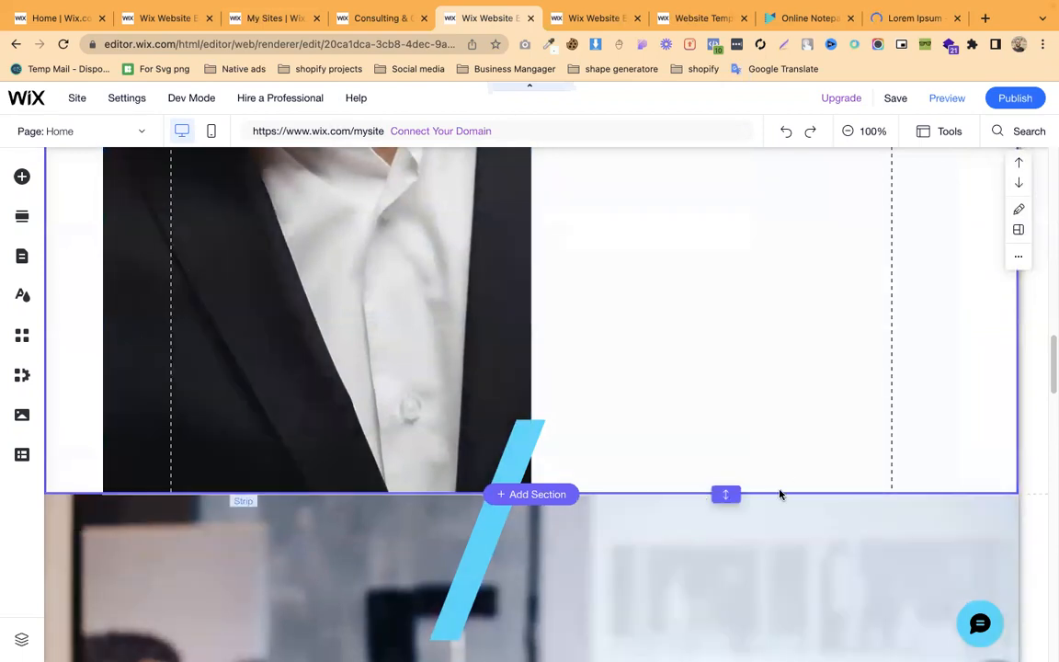
pyautogui.scroll(10, 758, 334)
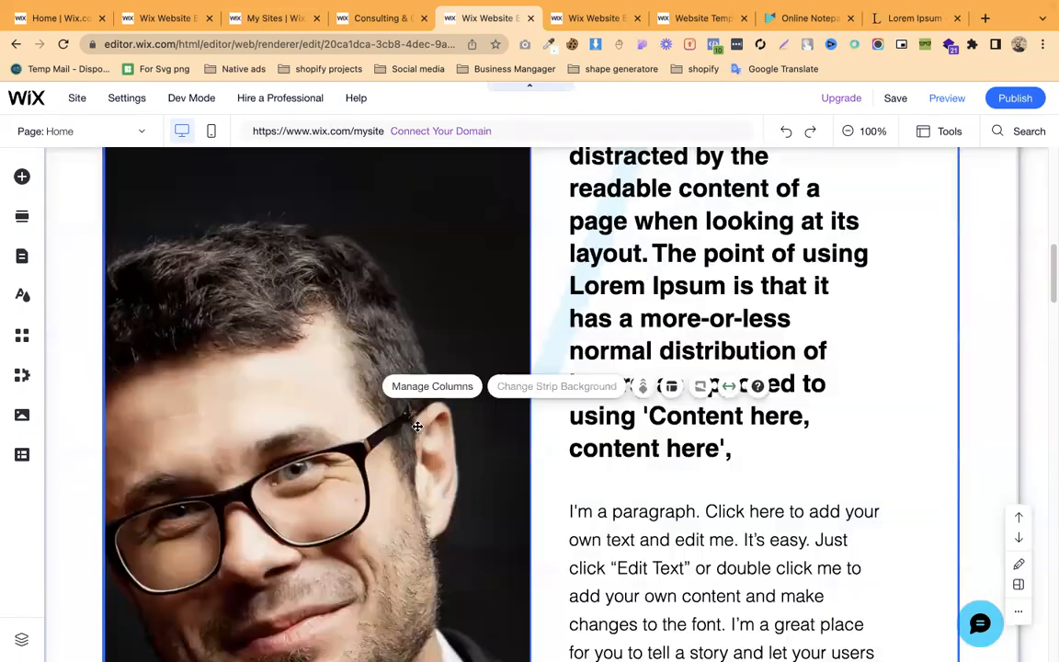
pyautogui.scroll(3, 460, 412)
pyautogui.scroll(5, 295, 368)
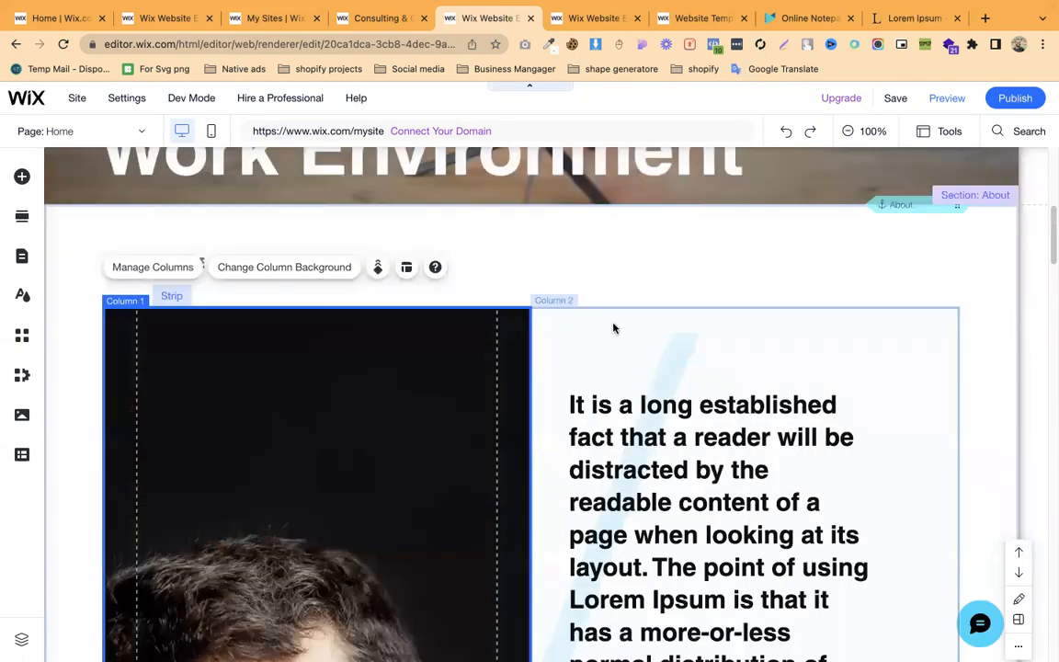
pyautogui.scroll(-12, 625, 363)
pyautogui.scroll(-7, 686, 494)
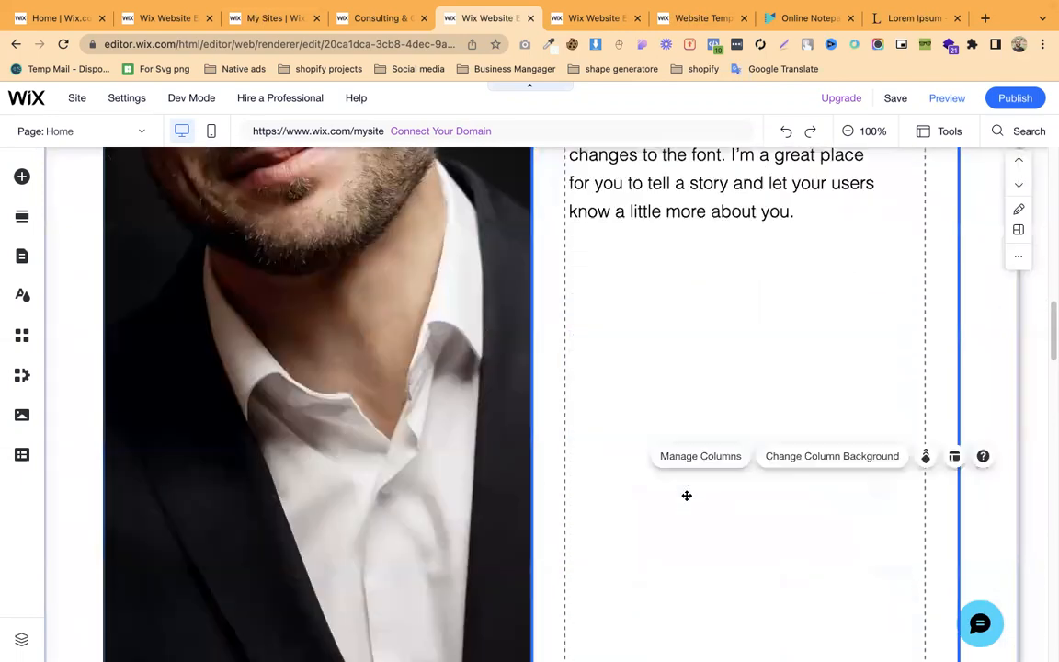
pyautogui.scroll(6, 709, 501)
pyautogui.scroll(-18, 634, 484)
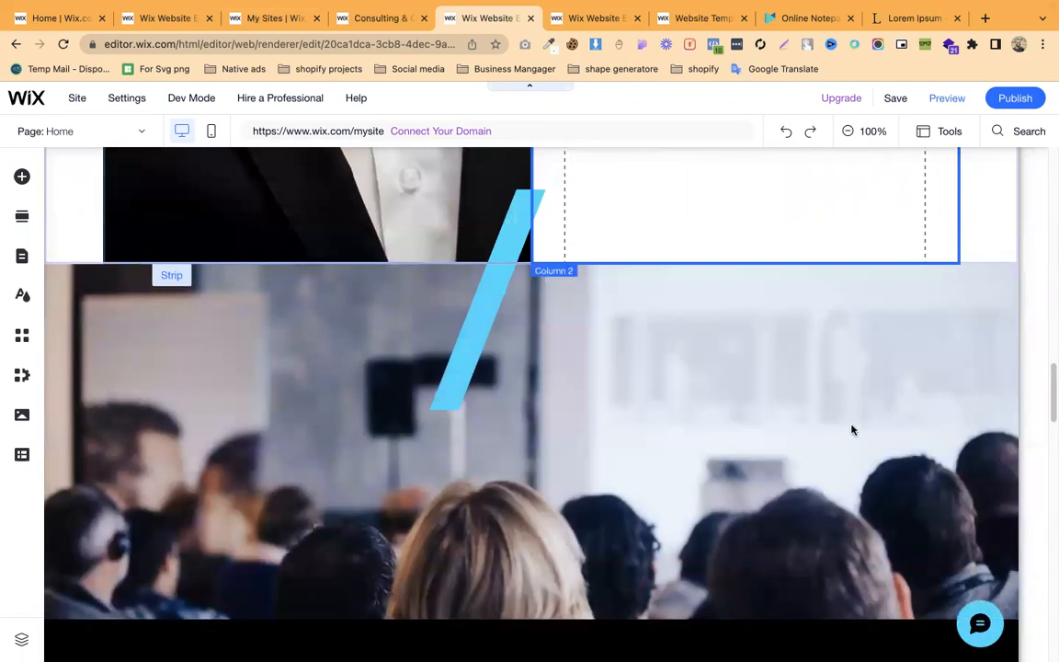
pyautogui.scroll(3, 828, 401)
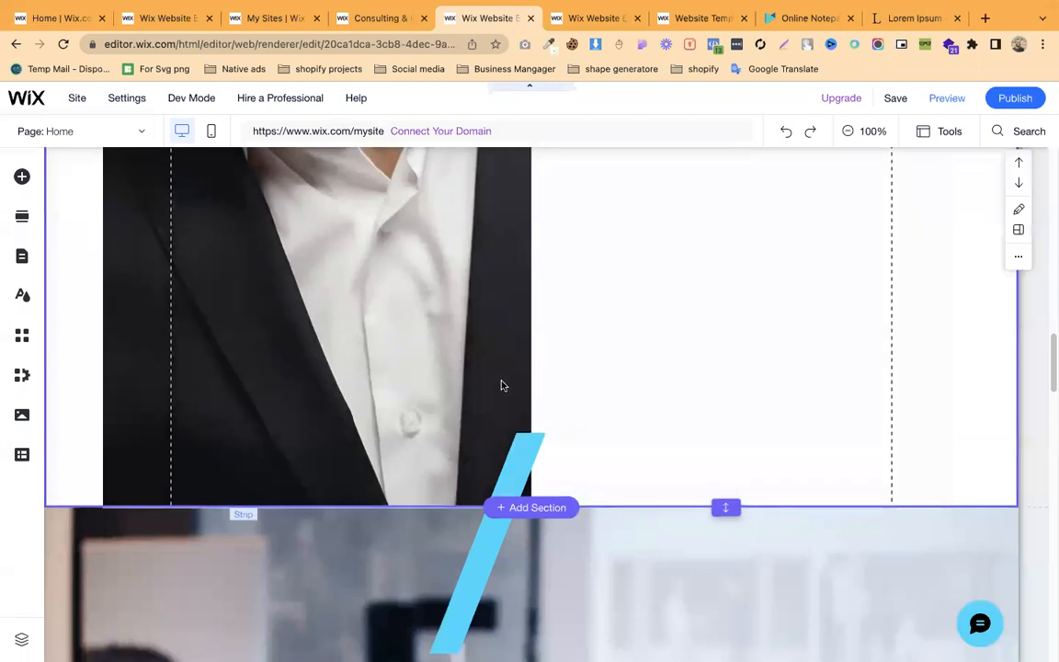
pyautogui.scroll(-2, 501, 384)
pyautogui.scroll(6, 501, 384)
pyautogui.scroll(7, 504, 374)
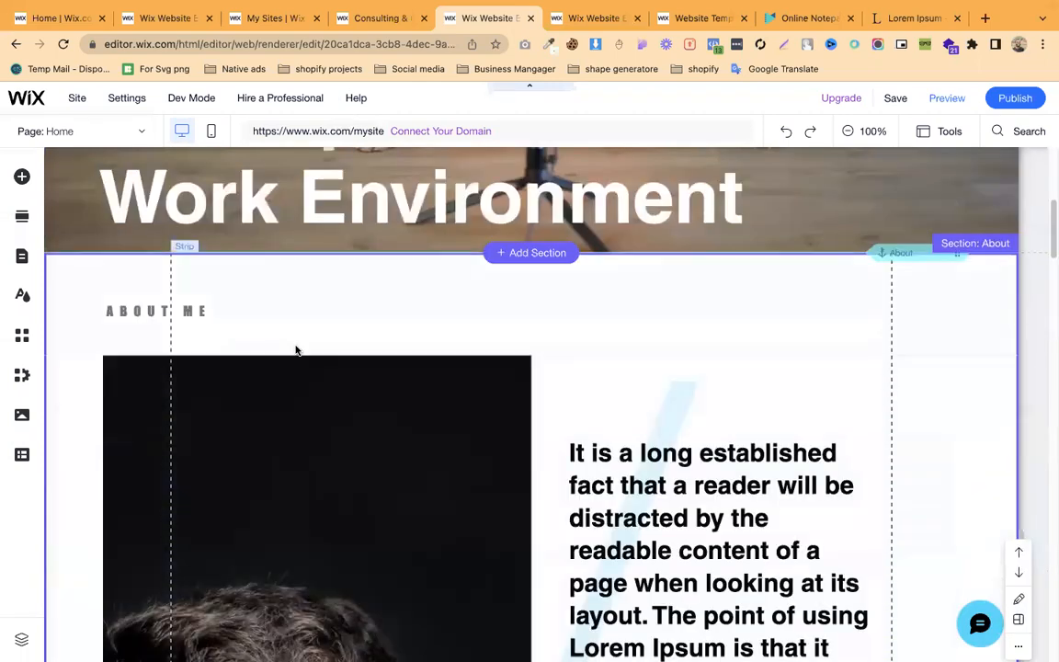
# Delete the strip holding the author photo and text columns from the About section
pyautogui.click(86, 273)
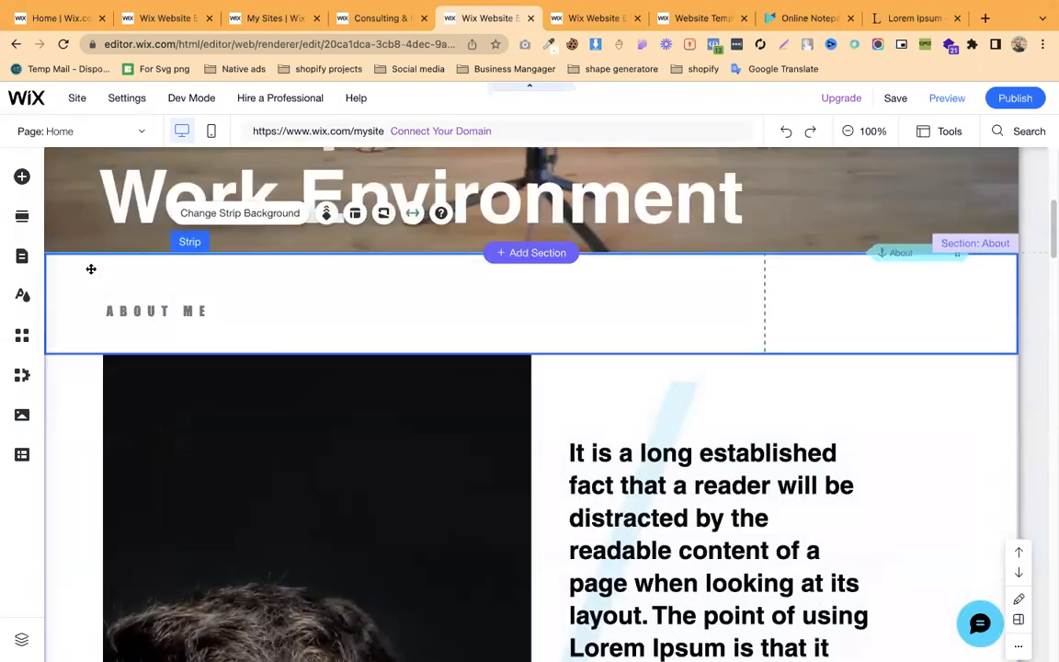
pyautogui.click(63, 381)
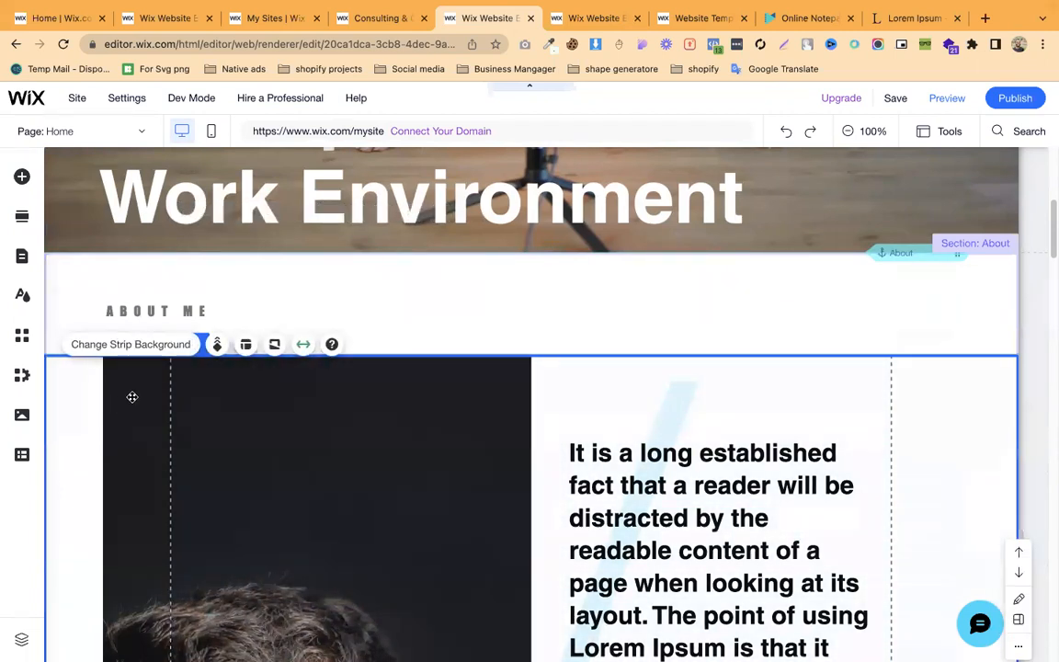
pyautogui.rightClick(83, 404)
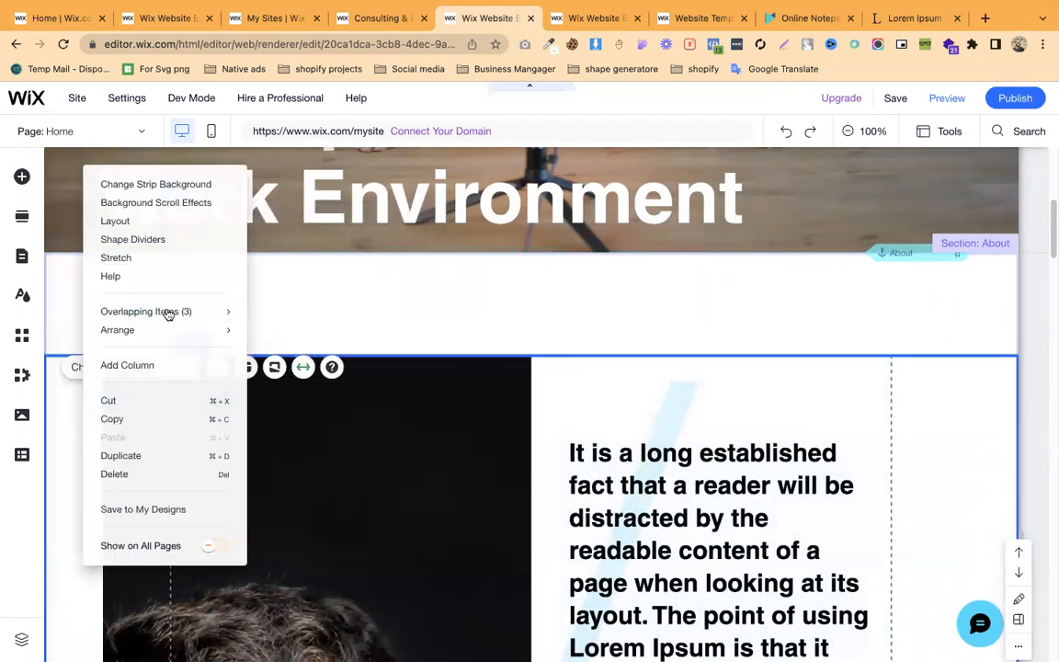
pyautogui.click(146, 474)
pyautogui.scroll(-8, 643, 405)
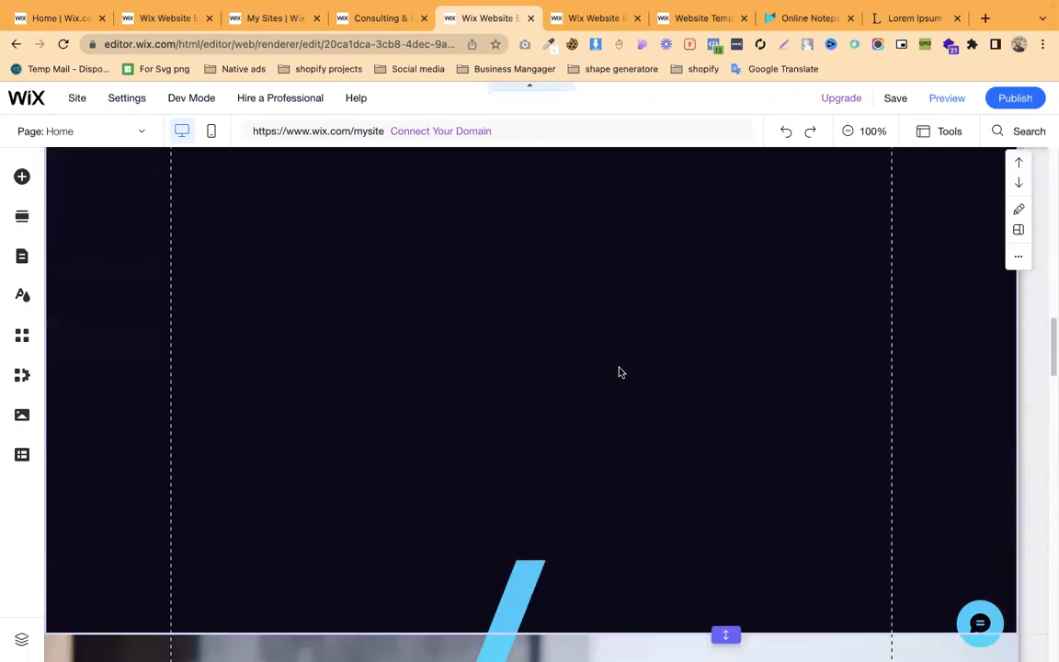
# Delete the audience image strip from the Decorative section
pyautogui.scroll(3, 467, 351)
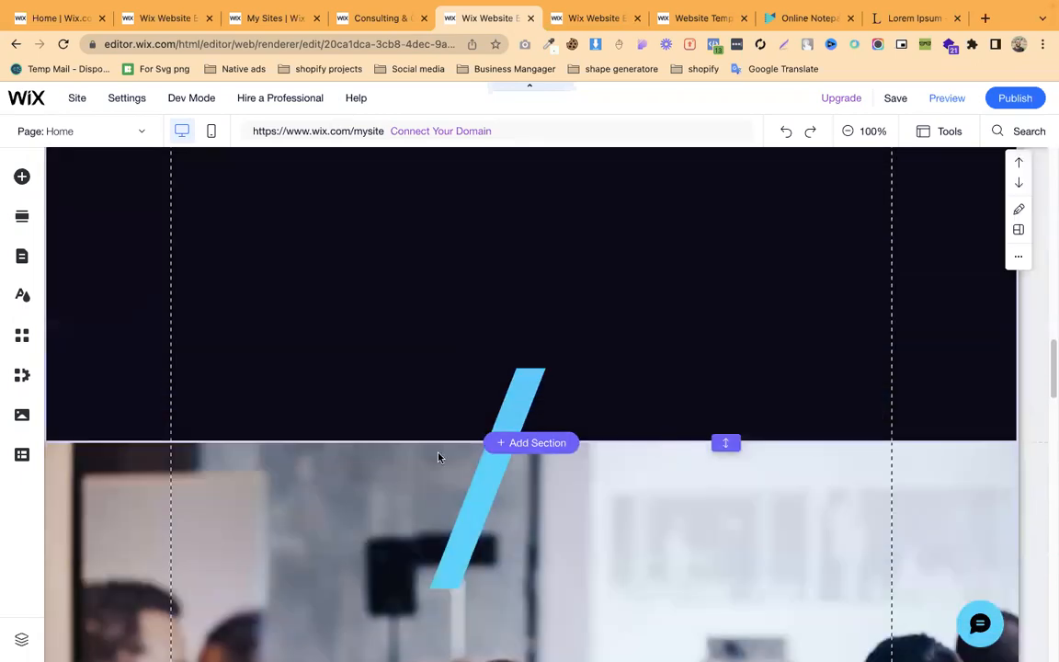
pyautogui.scroll(2, 385, 499)
pyautogui.scroll(-8, 382, 366)
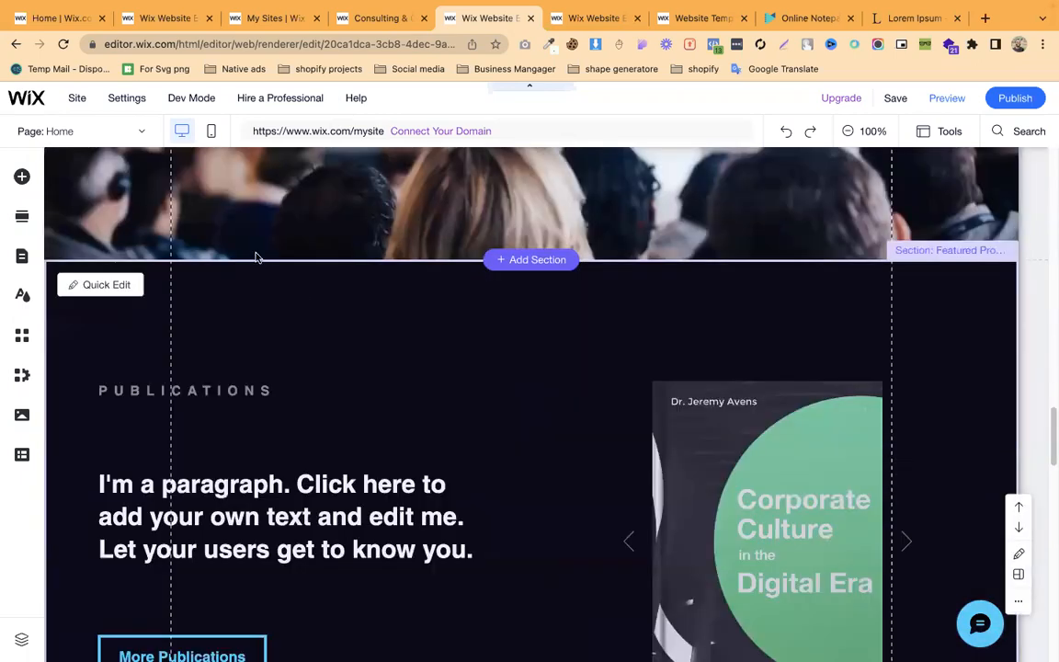
pyautogui.scroll(4, 256, 260)
pyautogui.click(221, 285)
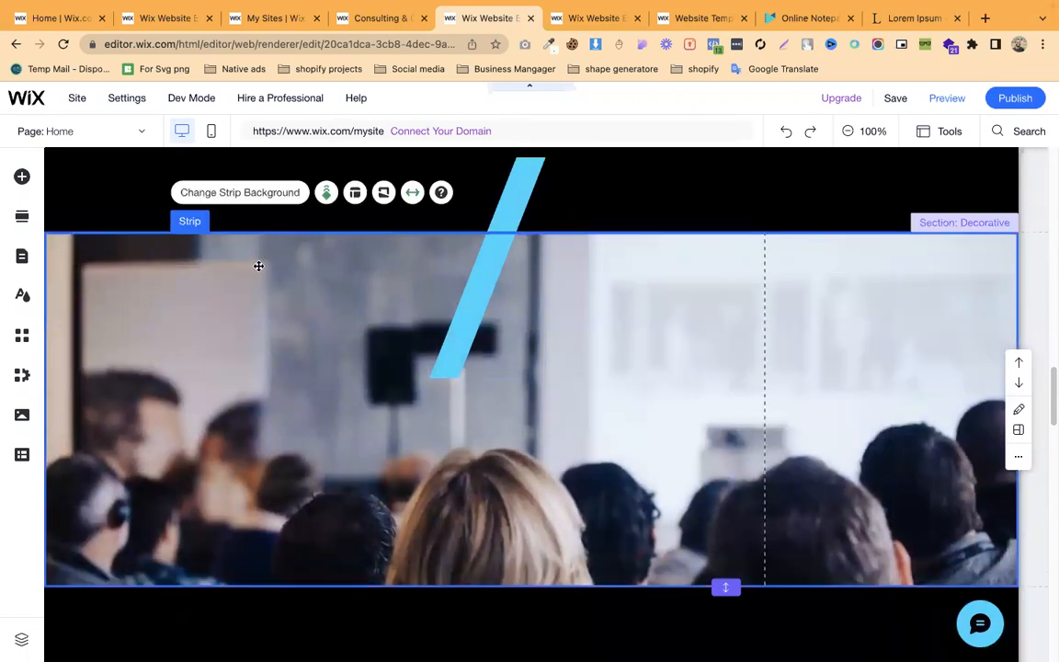
pyautogui.rightClick(258, 266)
pyautogui.click(331, 454)
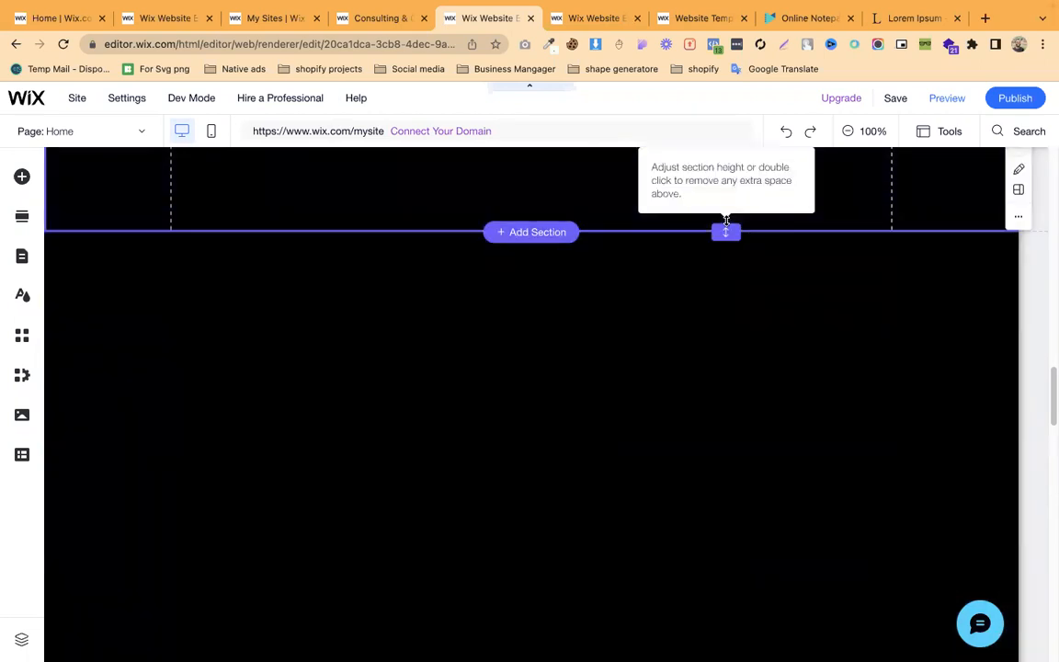
# Shorten the emptied About section by raising its lower edge
pyautogui.moveTo(725, 232); pyautogui.dragTo(730, 162)
pyautogui.scroll(-1, 597, 331)
pyautogui.scroll(17, 602, 349)
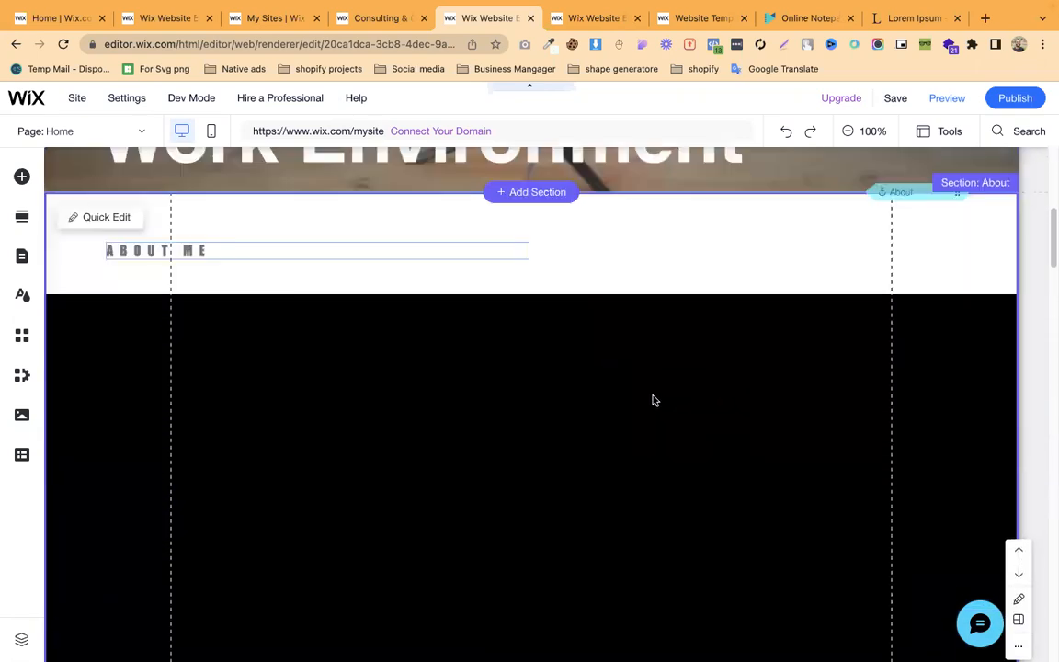
pyautogui.scroll(-15, 653, 400)
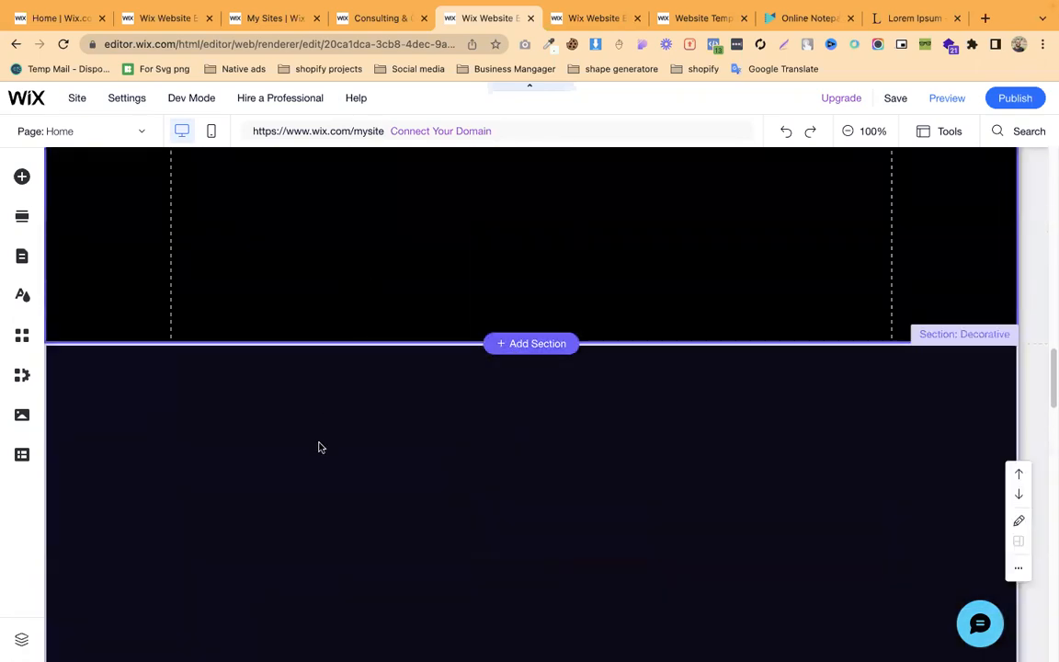
# Delete the emptied Decorative section and the old About section from the home page
pyautogui.rightClick(319, 447)
pyautogui.click(350, 475)
pyautogui.scroll(-6, 260, 421)
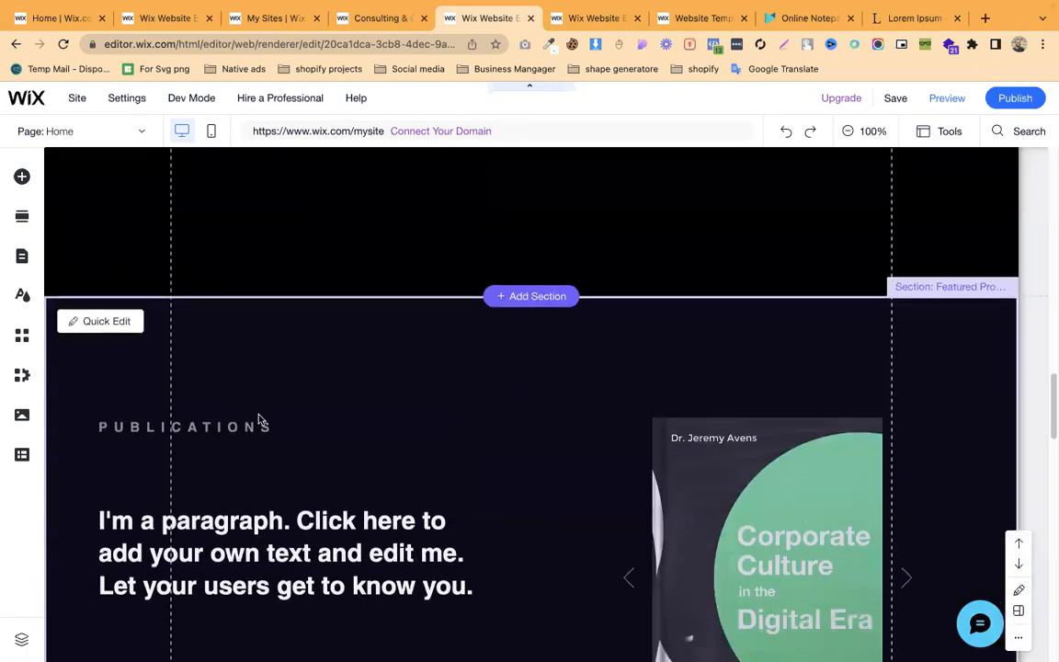
pyautogui.scroll(5, 423, 412)
pyautogui.scroll(-4, 303, 396)
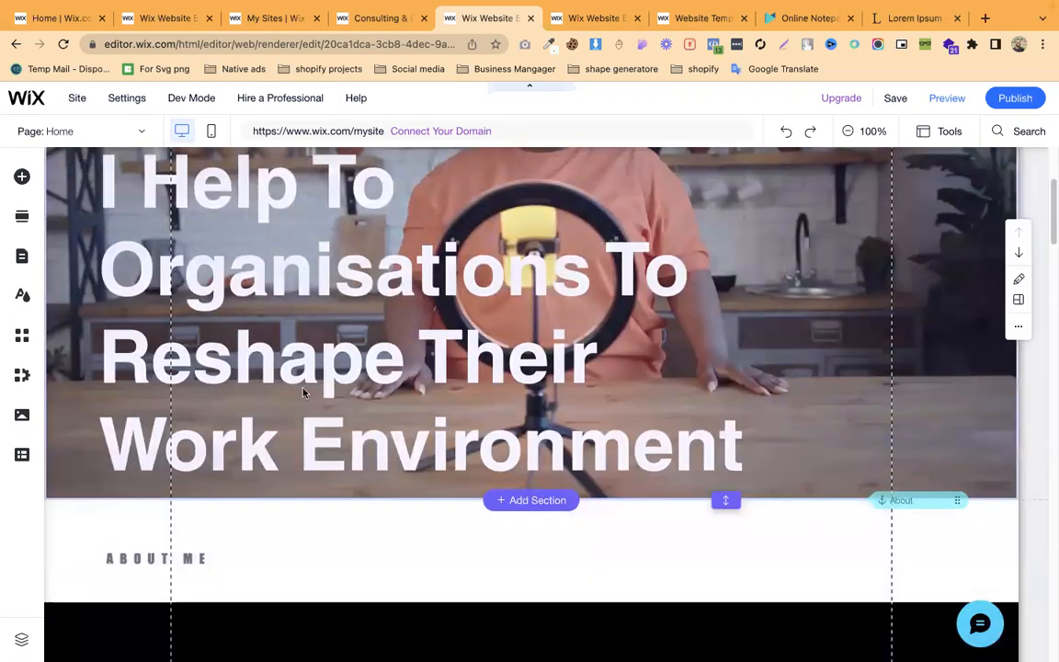
pyautogui.rightClick(298, 390)
pyautogui.click(377, 475)
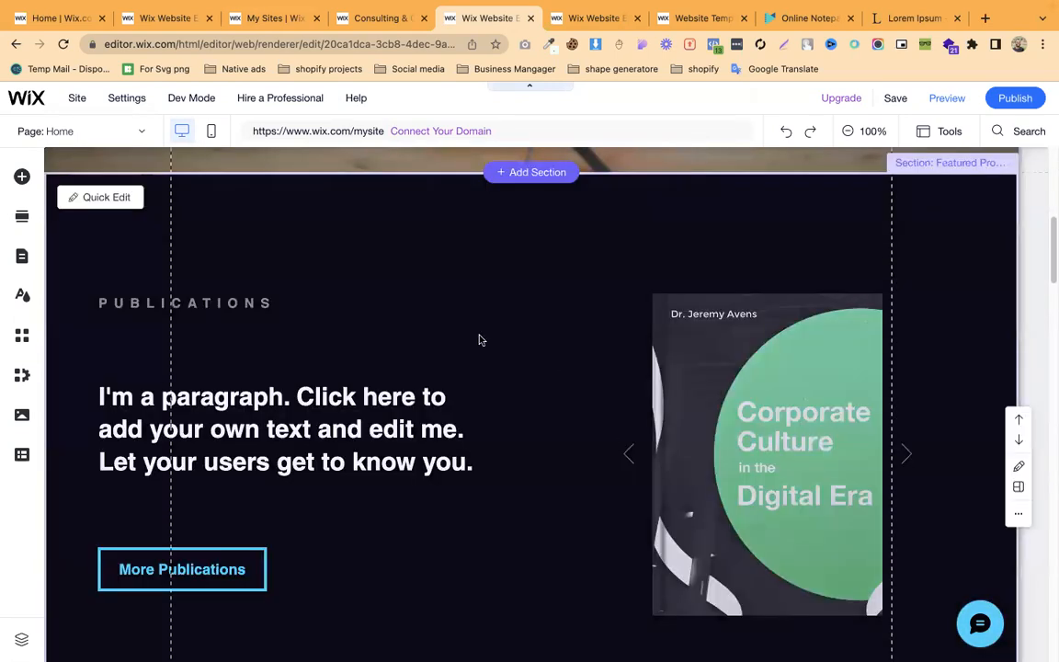
# Add the About section design with the "Hello" greeting and portrait between the Welcome and Publications sections
pyautogui.scroll(-1, 501, 436)
pyautogui.scroll(5, 489, 438)
pyautogui.scroll(-7, 349, 404)
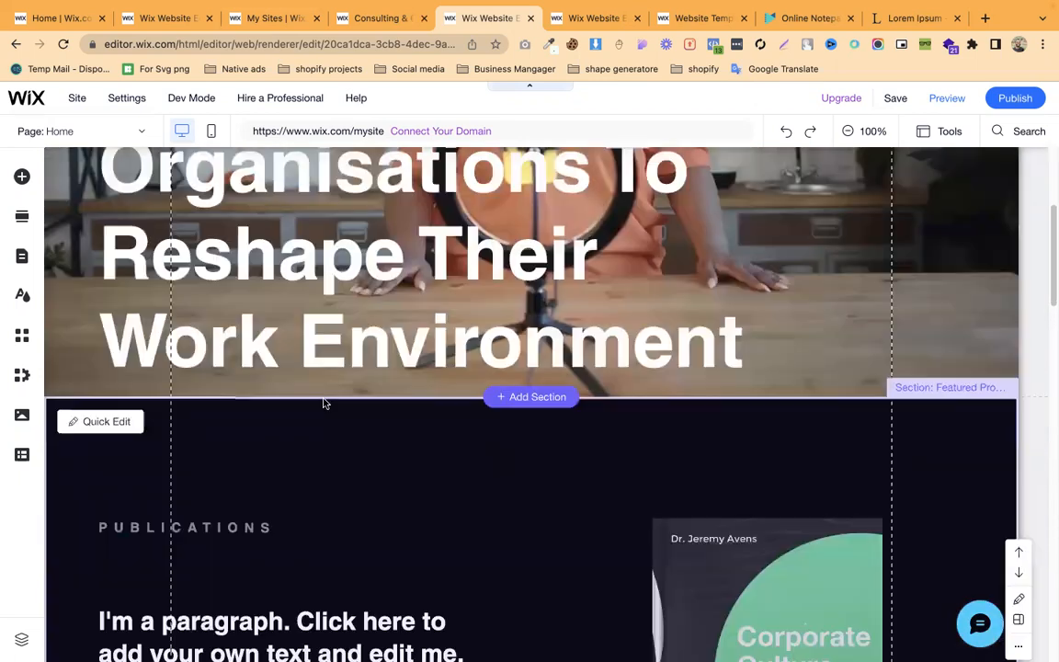
pyautogui.scroll(-3, 313, 391)
pyautogui.scroll(10, 304, 386)
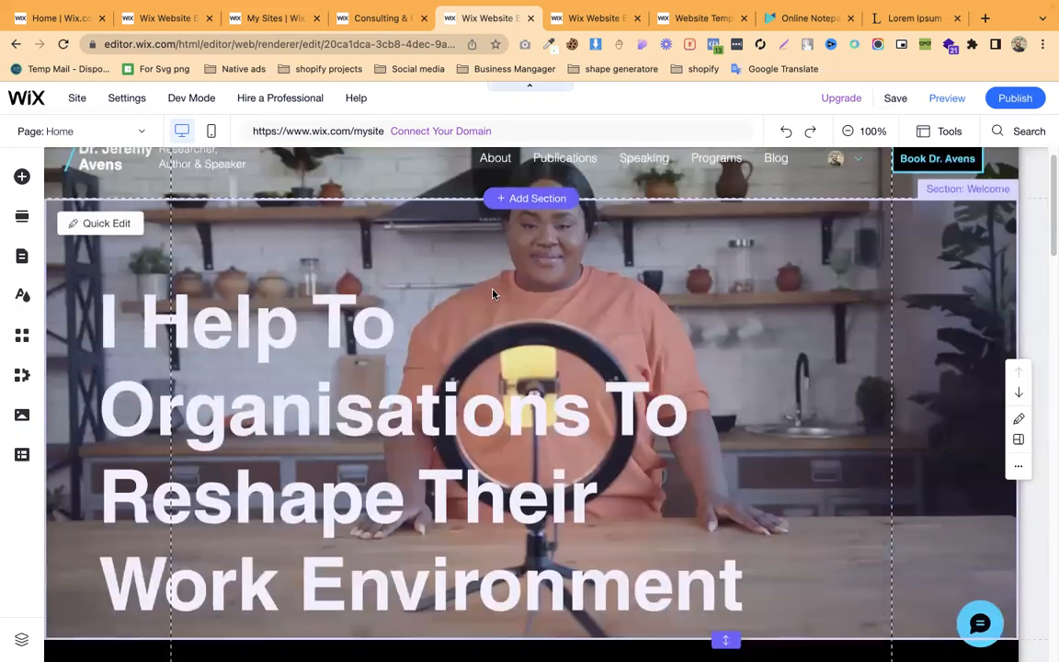
pyautogui.scroll(-2, 496, 294)
pyautogui.scroll(-2, 497, 239)
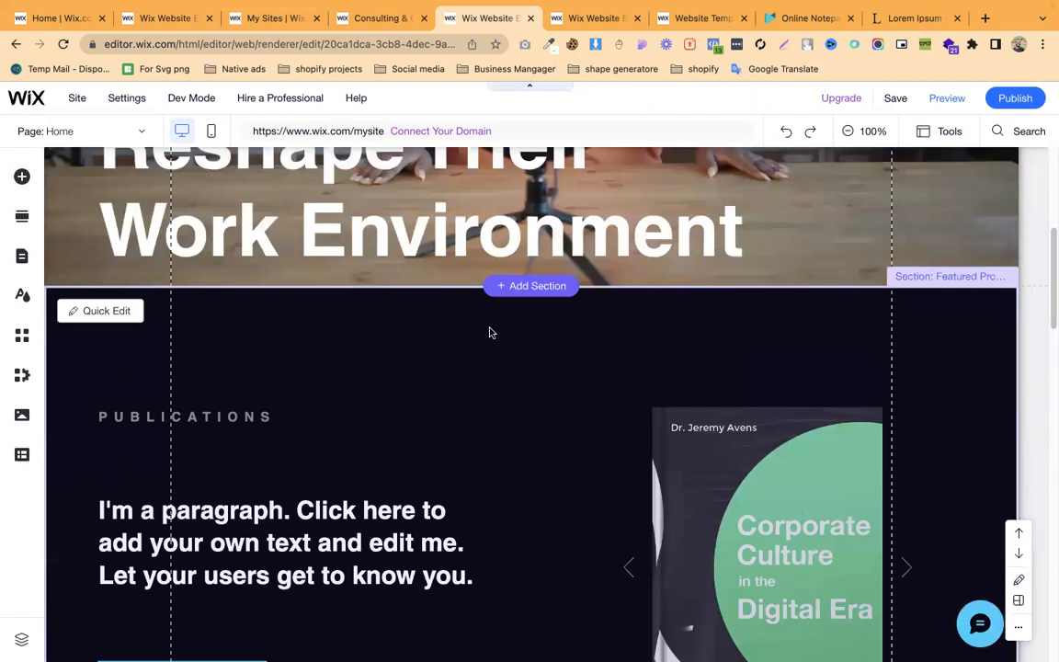
pyautogui.click(536, 286)
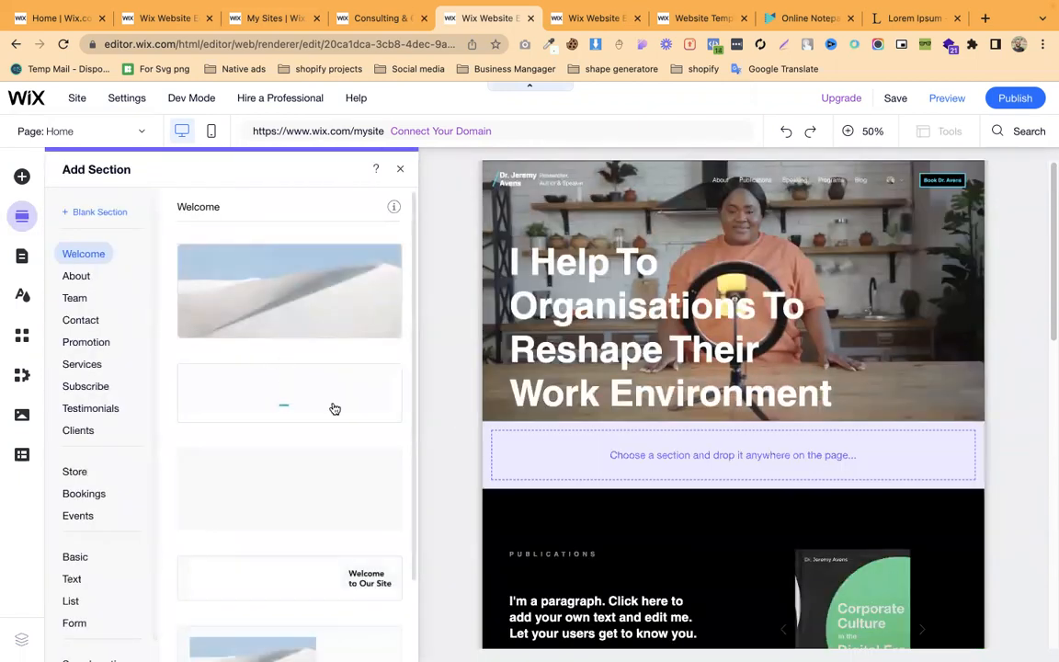
pyautogui.click(82, 281)
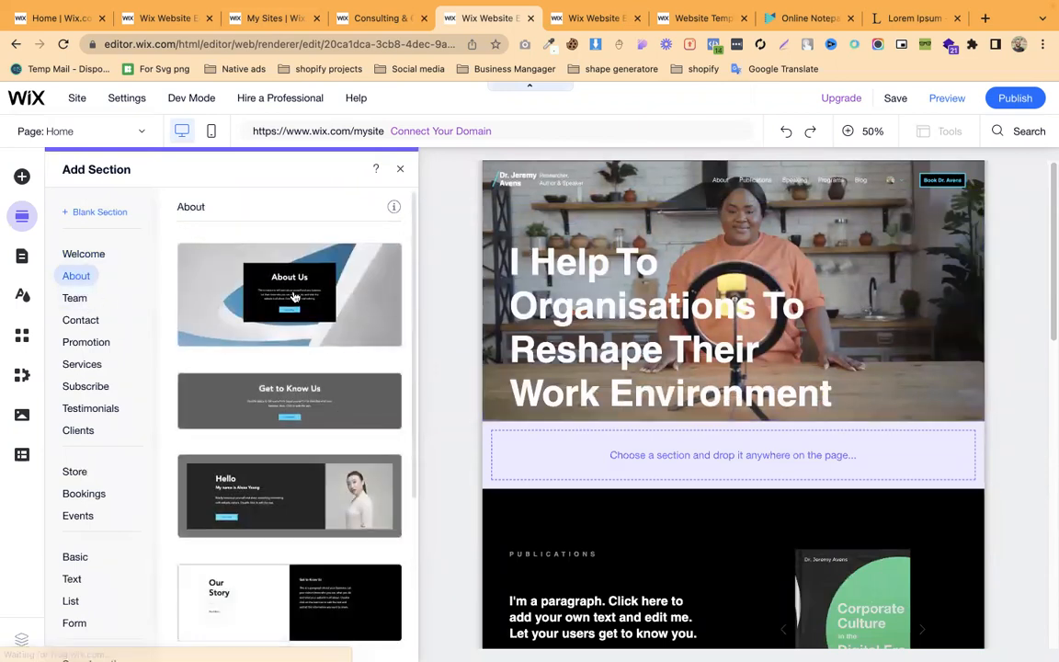
pyautogui.scroll(-1, 334, 486)
pyautogui.moveTo(272, 413); pyautogui.dragTo(732, 467)
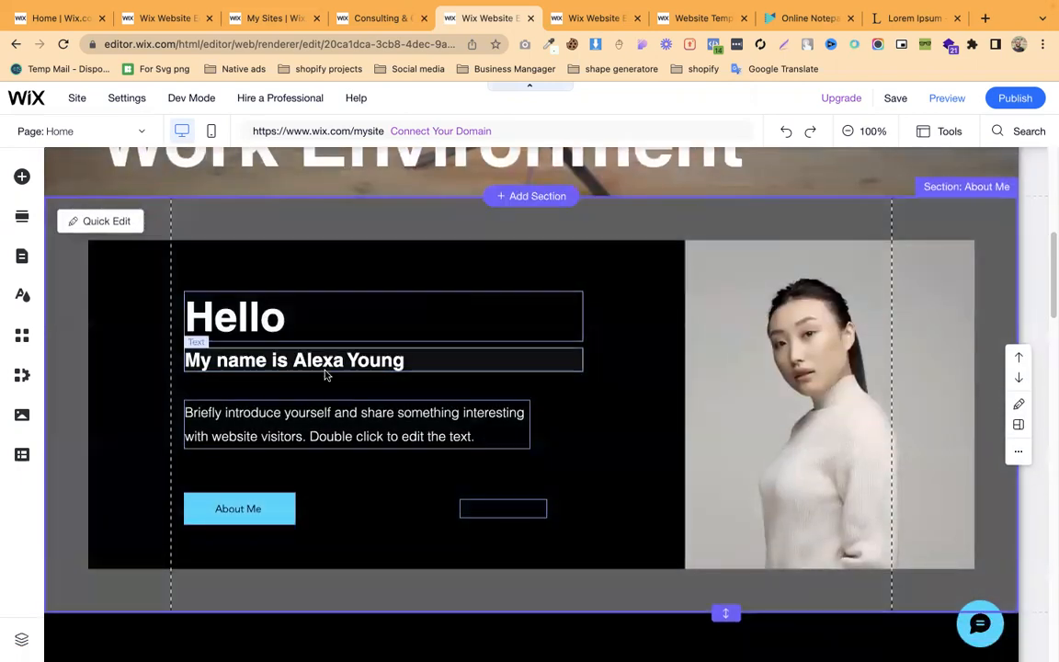
# Replace the placeholder name in the "My name is" line with the site owner's full name
pyautogui.click(313, 359)
pyautogui.doubleClick(312, 359)
pyautogui.click(400, 361)
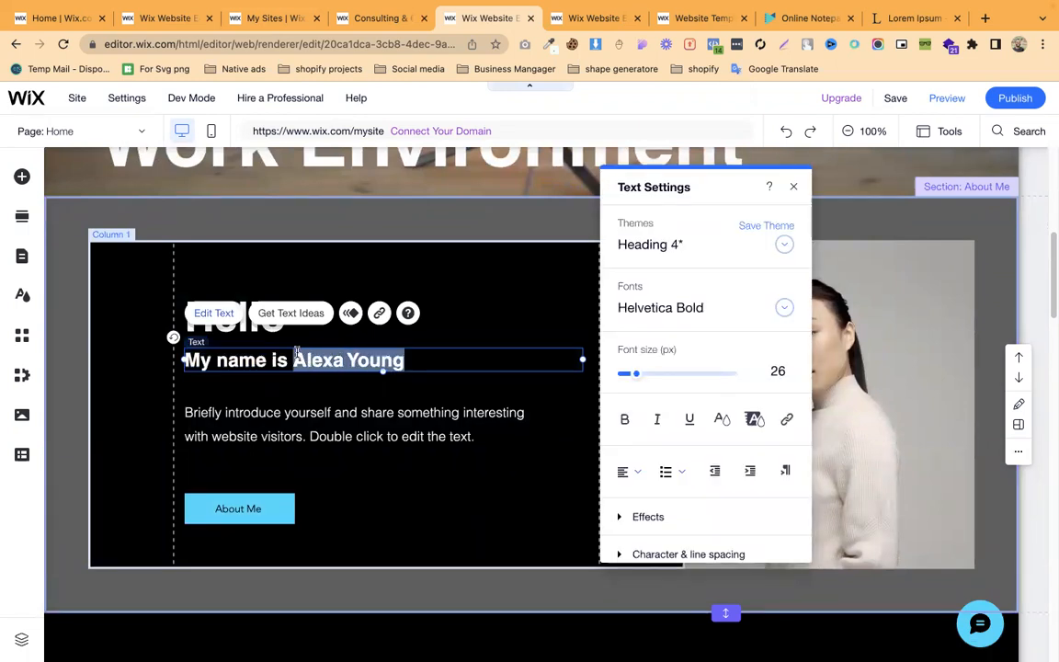
pyautogui.write('SA')
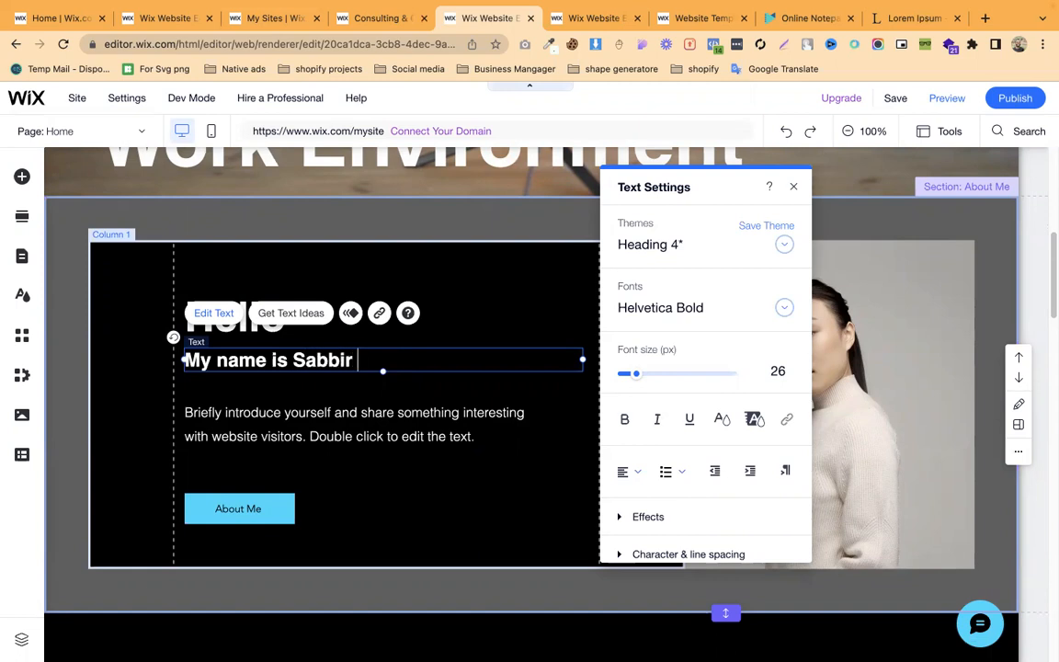
pyautogui.click(369, 428)
# On lipsum.com, copy "It is a long established fact that a reader will be distracted by the readable content"
pyautogui.click(887, 18)
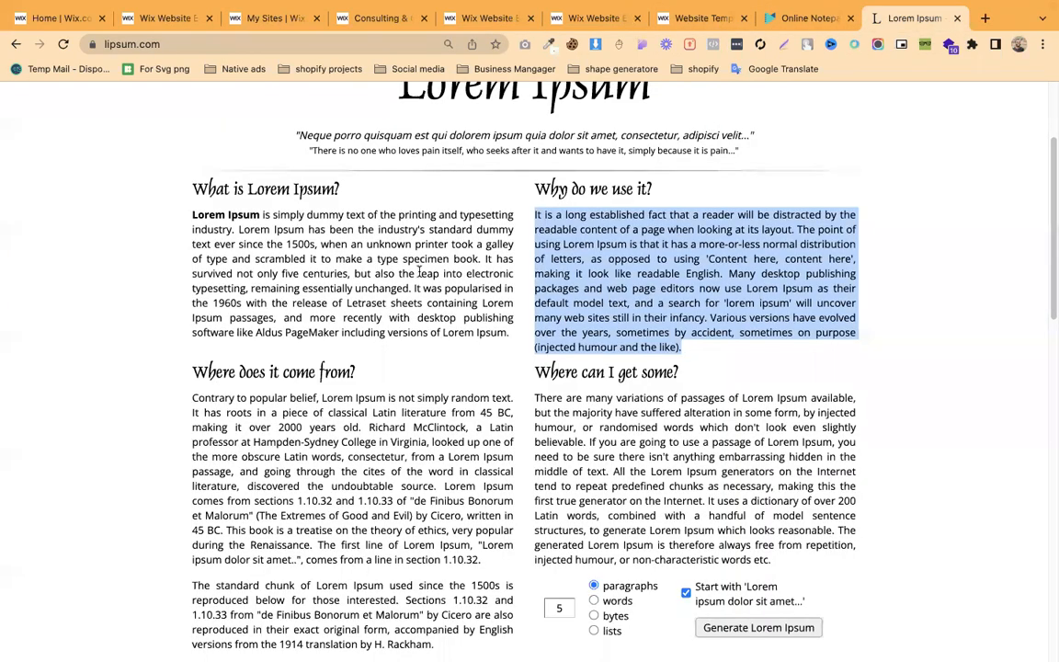
pyautogui.click(635, 273)
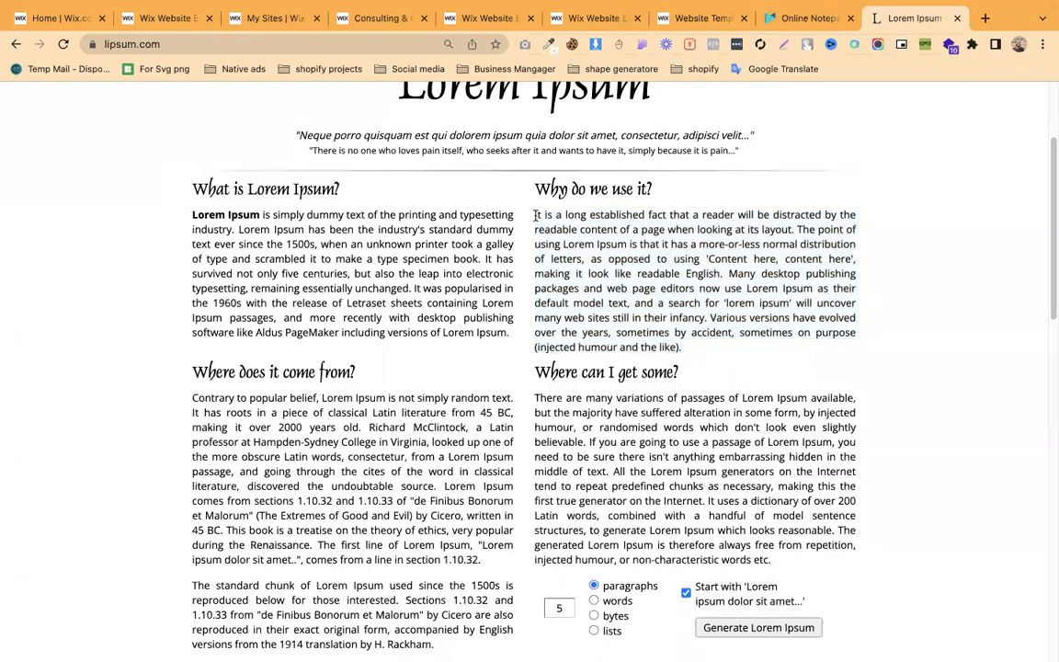
pyautogui.moveTo(532, 213); pyautogui.dragTo(612, 244)
pyautogui.moveTo(535, 215); pyautogui.dragTo(634, 232)
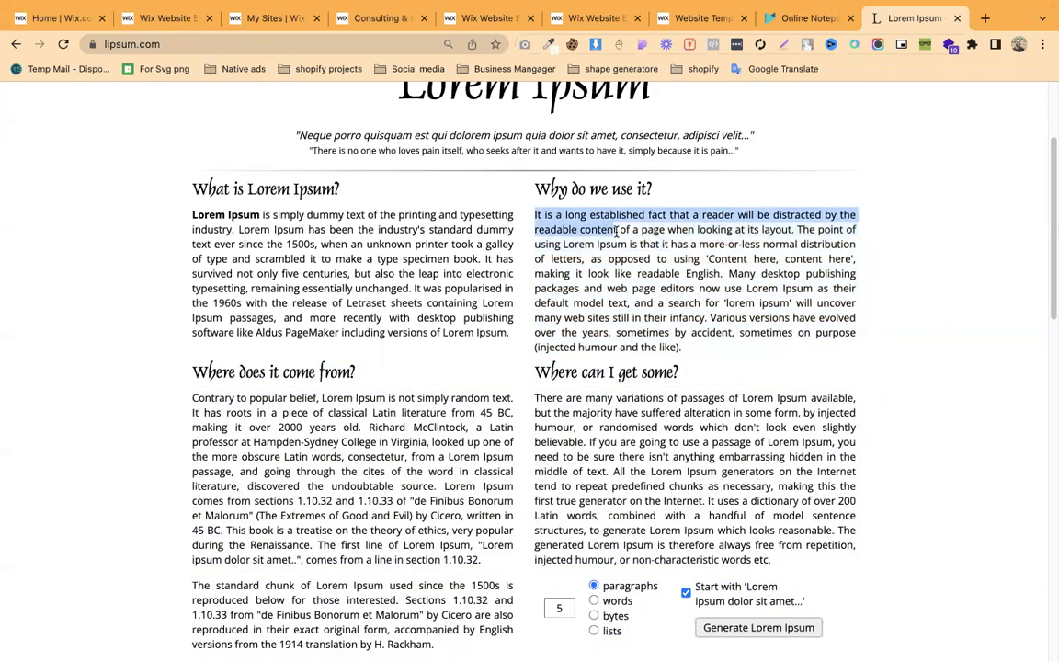
pyautogui.rightClick(596, 225)
pyautogui.click(620, 259)
# Return to the Wix editor and replace the introduction paragraph under the name line with the copied text
pyautogui.click(497, 18)
pyautogui.doubleClick(327, 418)
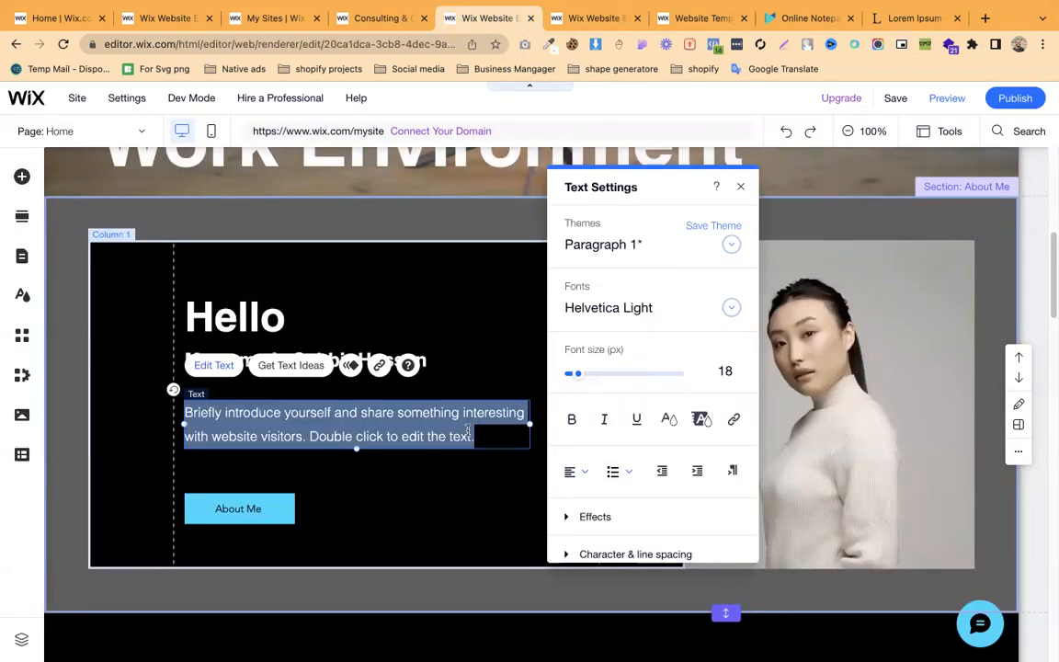
pyautogui.hotkey('ctrl', 'v')
pyautogui.click(394, 492)
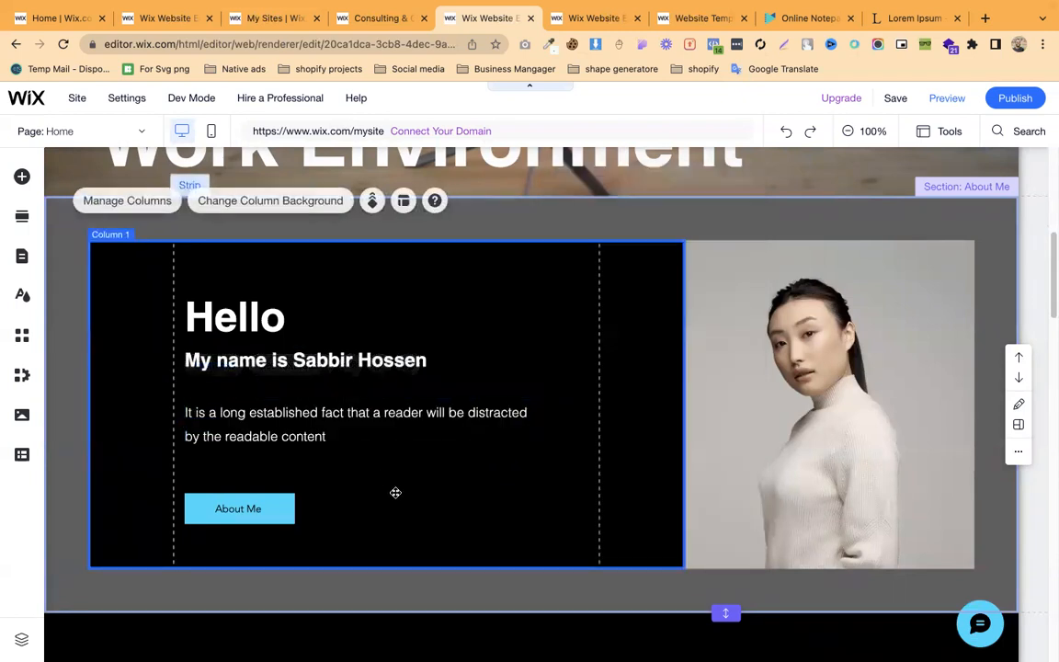
# Open the image chooser for the background of the portrait column in the About Me section
pyautogui.click(796, 386)
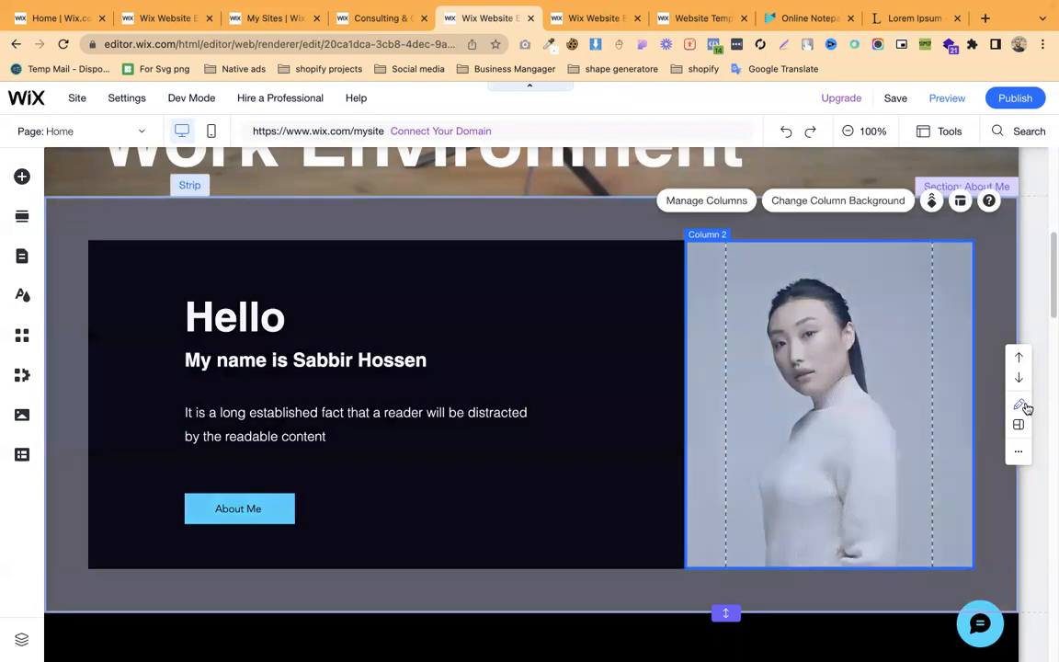
pyautogui.click(1020, 404)
pyautogui.scroll(-5, 924, 349)
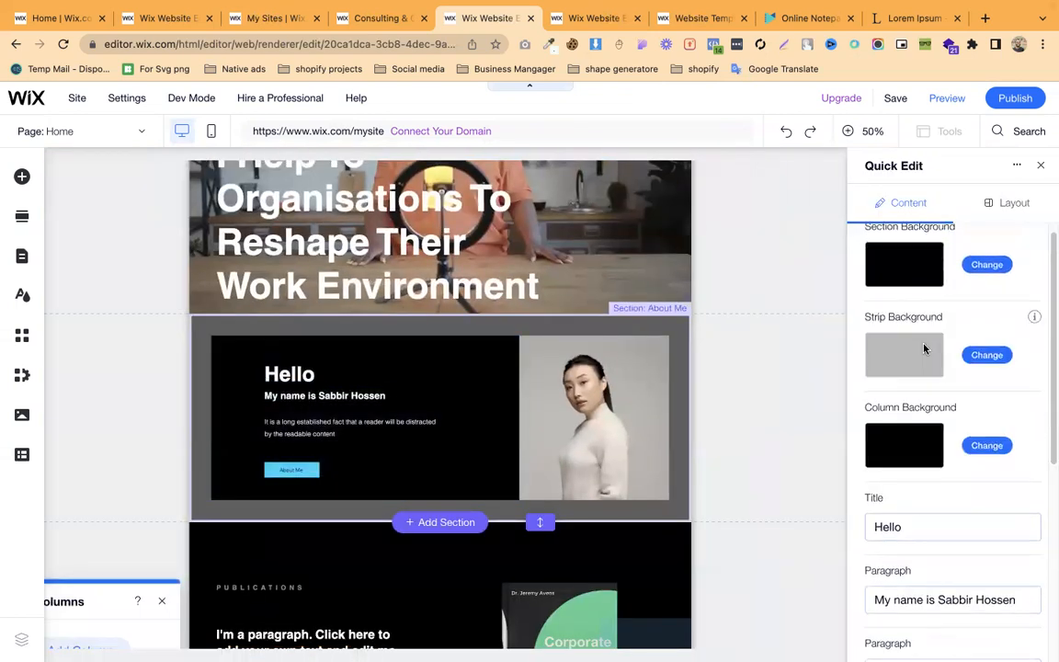
pyautogui.scroll(3, 925, 349)
pyautogui.scroll(-3, 925, 349)
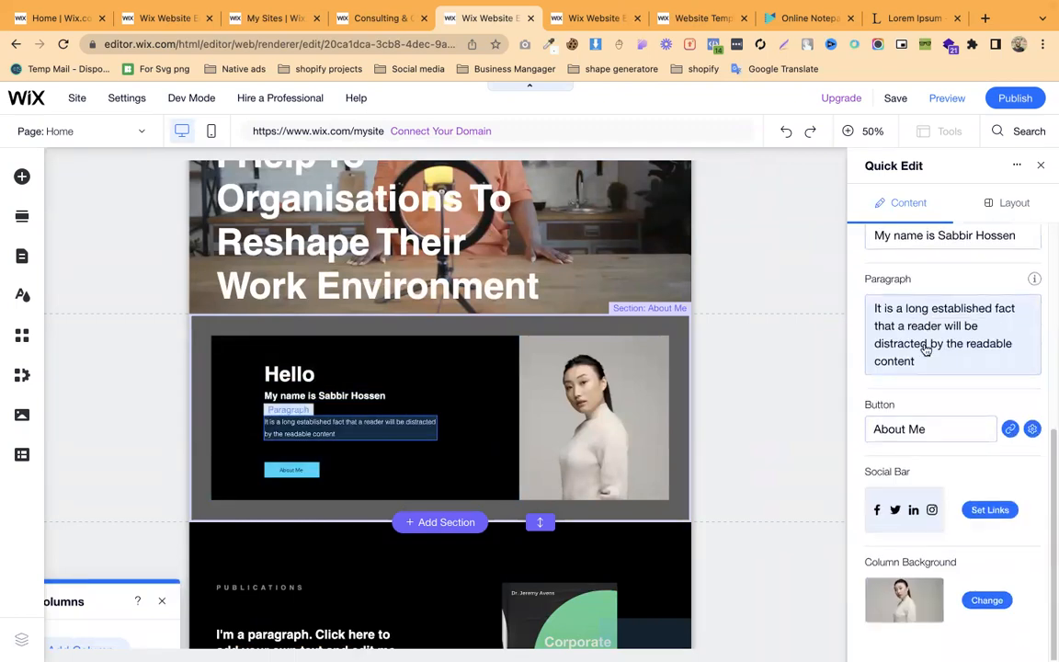
pyautogui.click(982, 605)
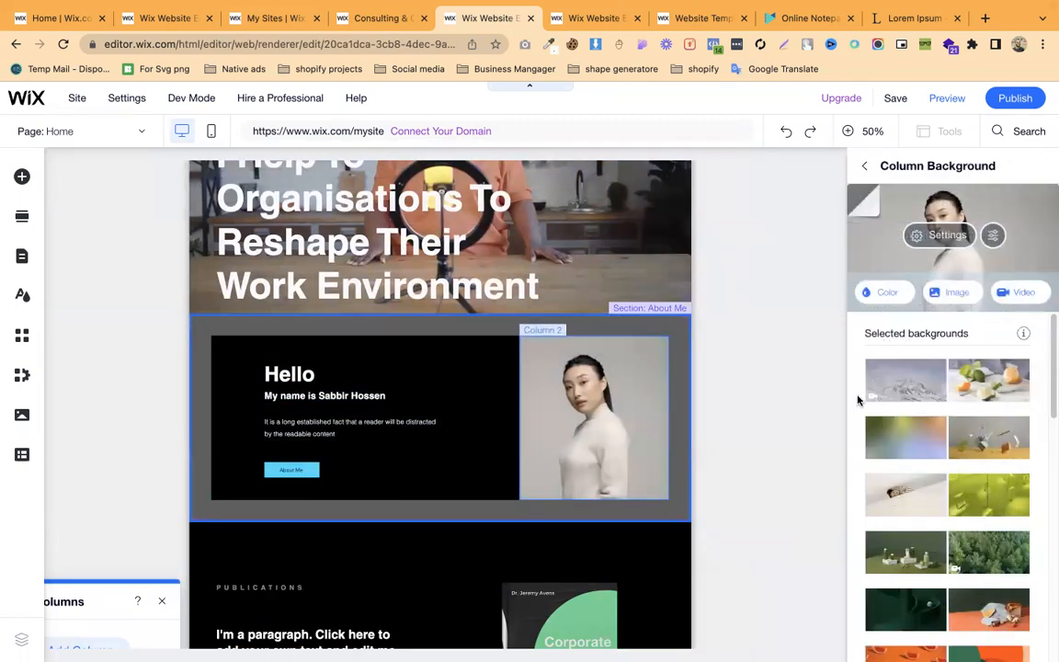
pyautogui.click(952, 293)
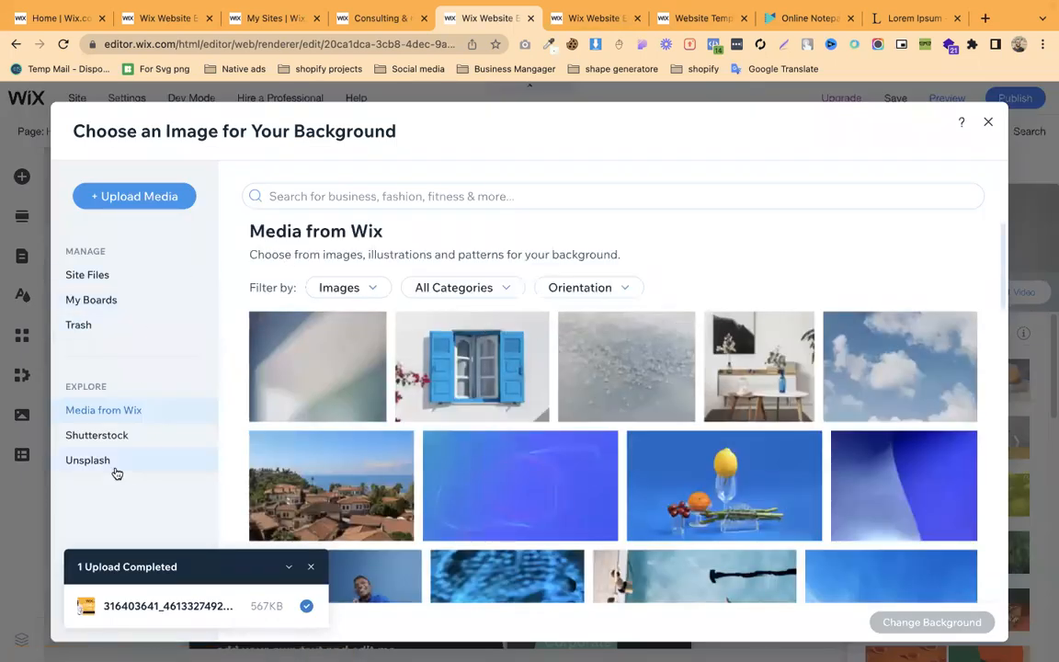
# Upload the WhatsApp Image 2022-10-24 photo from the Downloads folder and set it as the portrait column's background
pyautogui.click(143, 200)
pyautogui.click(487, 401)
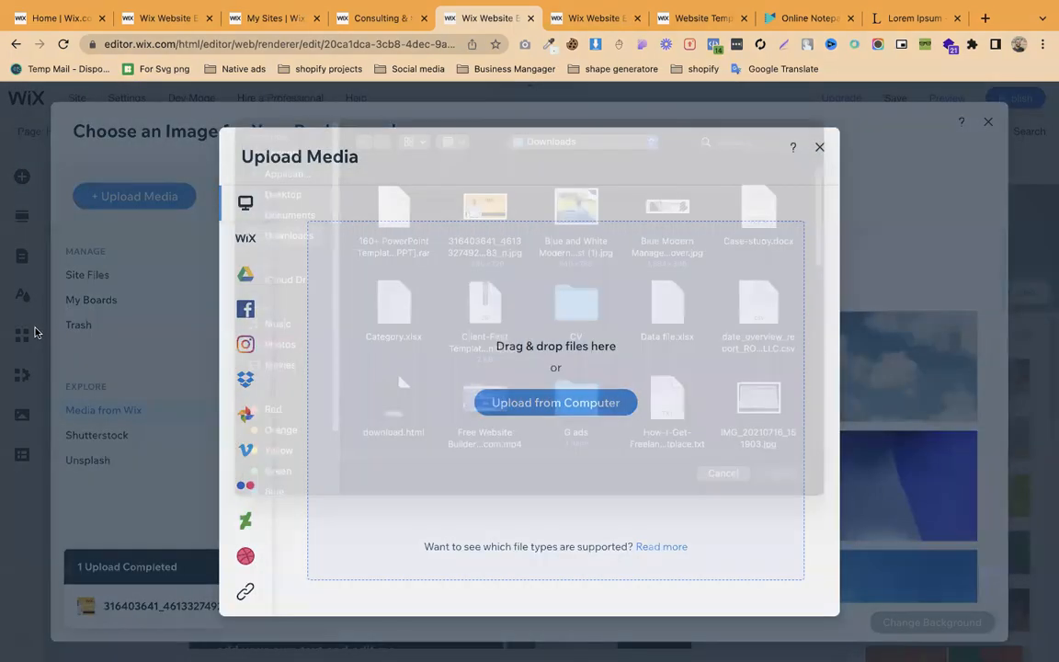
pyautogui.scroll(-15, 510, 255)
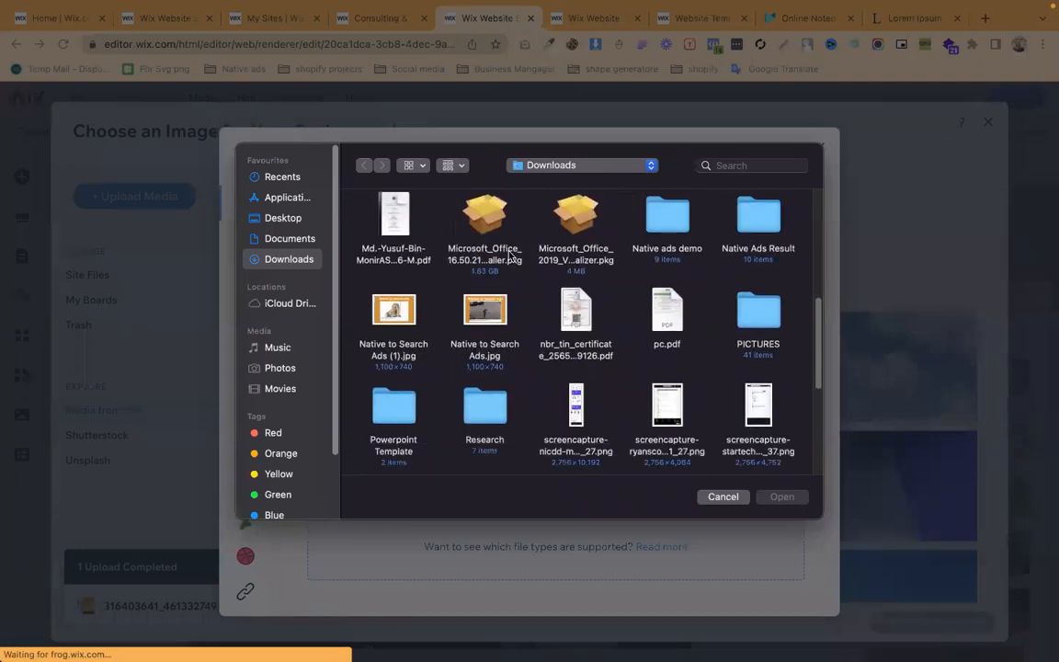
pyautogui.scroll(5, 509, 230)
pyautogui.scroll(-5, 509, 230)
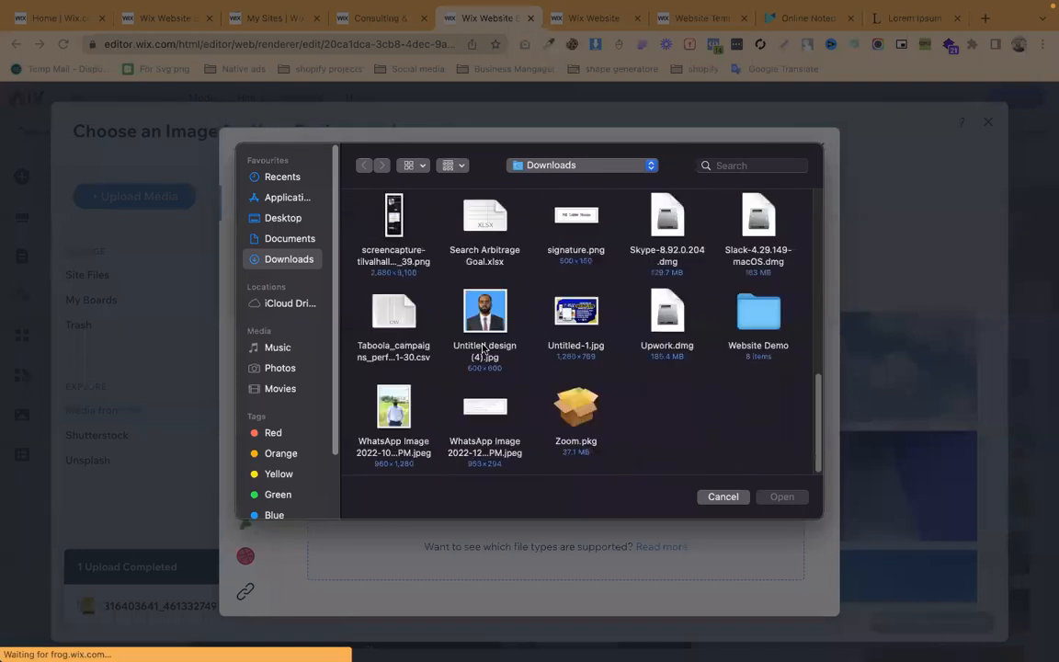
pyautogui.click(398, 418)
pyautogui.click(765, 502)
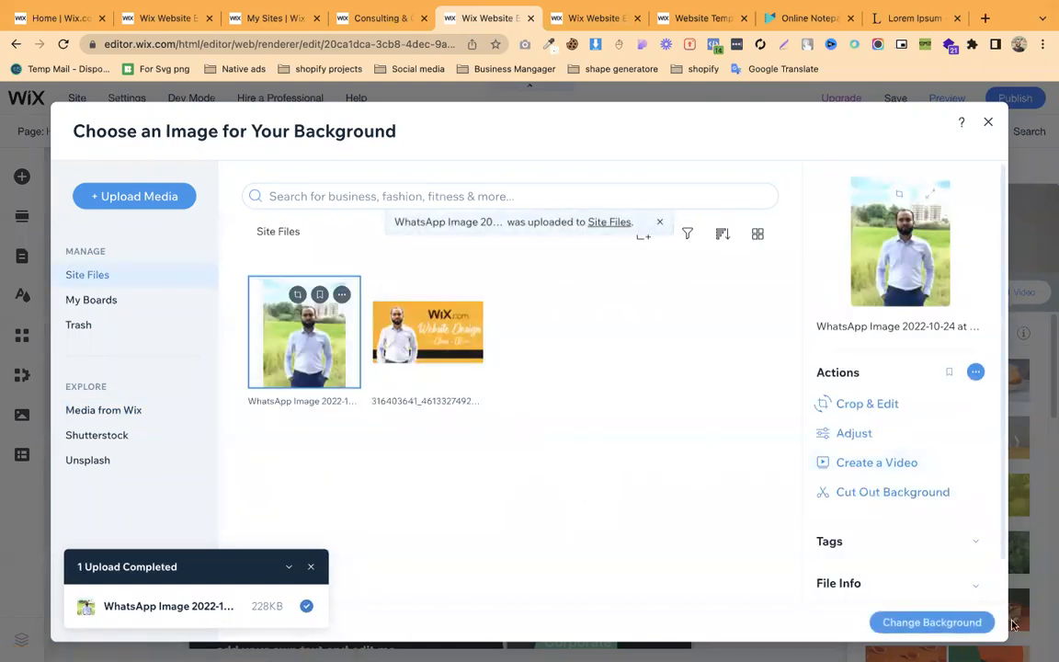
pyautogui.click(937, 623)
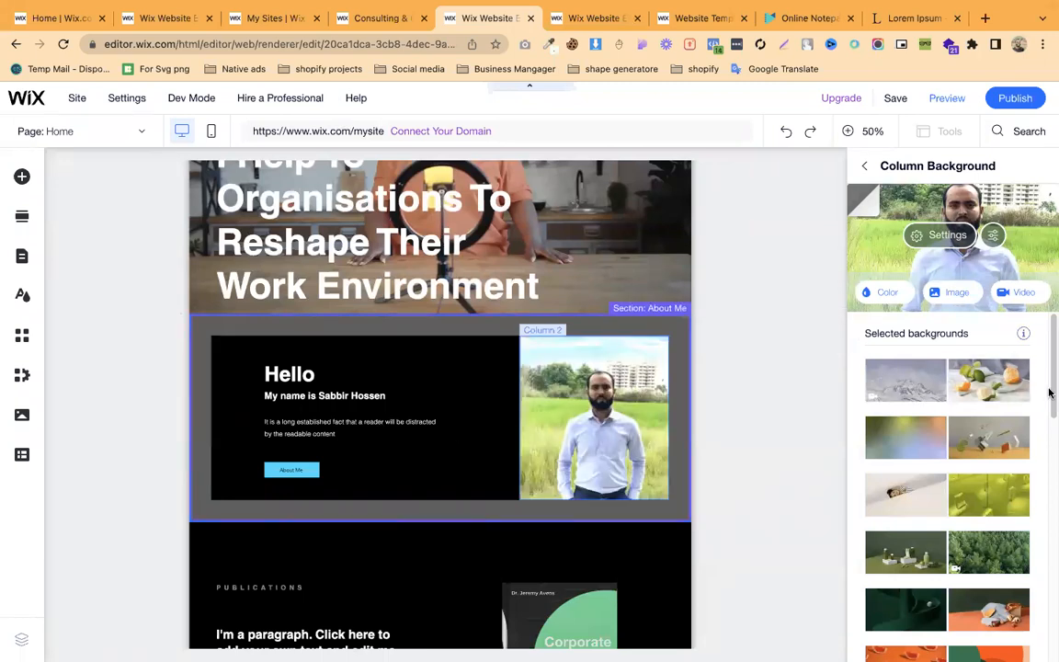
pyautogui.click(447, 426)
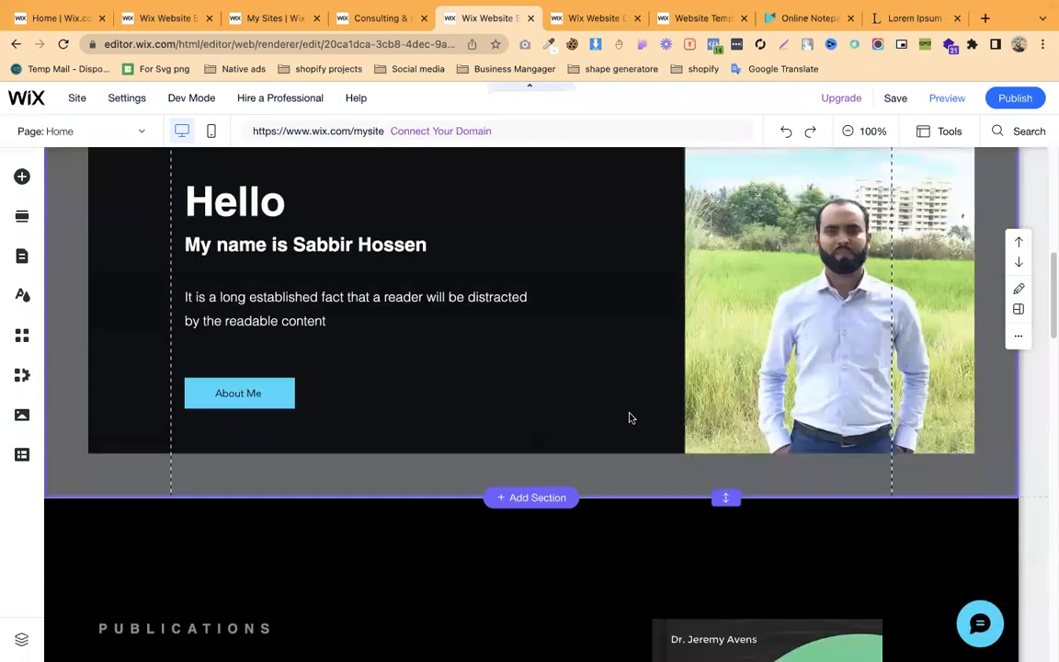
# Look over the finished About Me section and the template sections below it, down to the Press section
pyautogui.scroll(2, 631, 418)
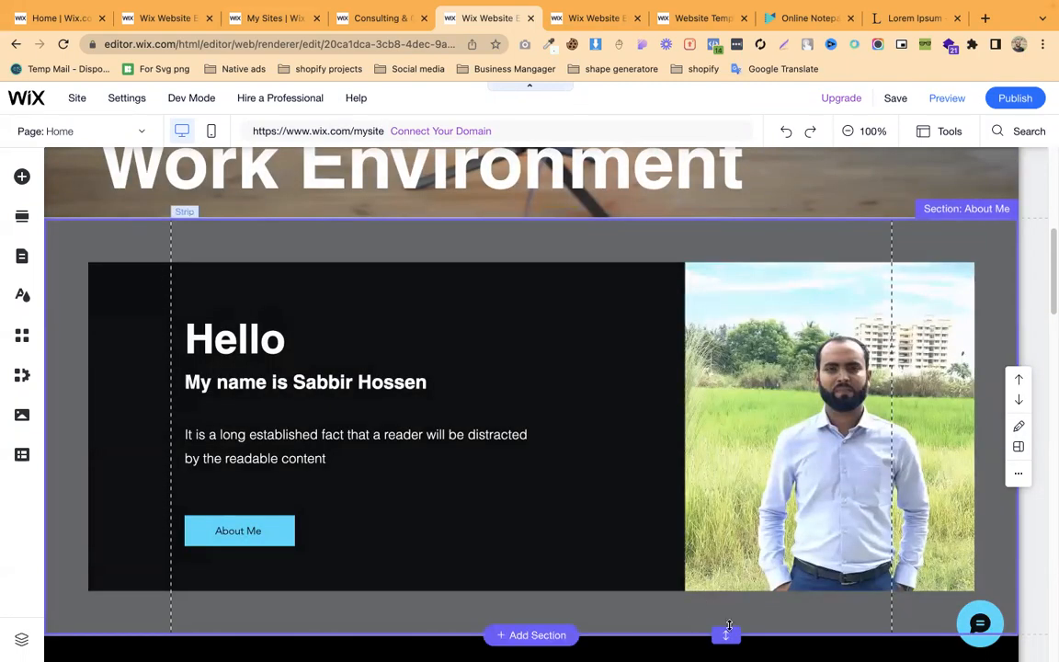
pyautogui.scroll(-4, 463, 487)
pyautogui.scroll(-10, 546, 378)
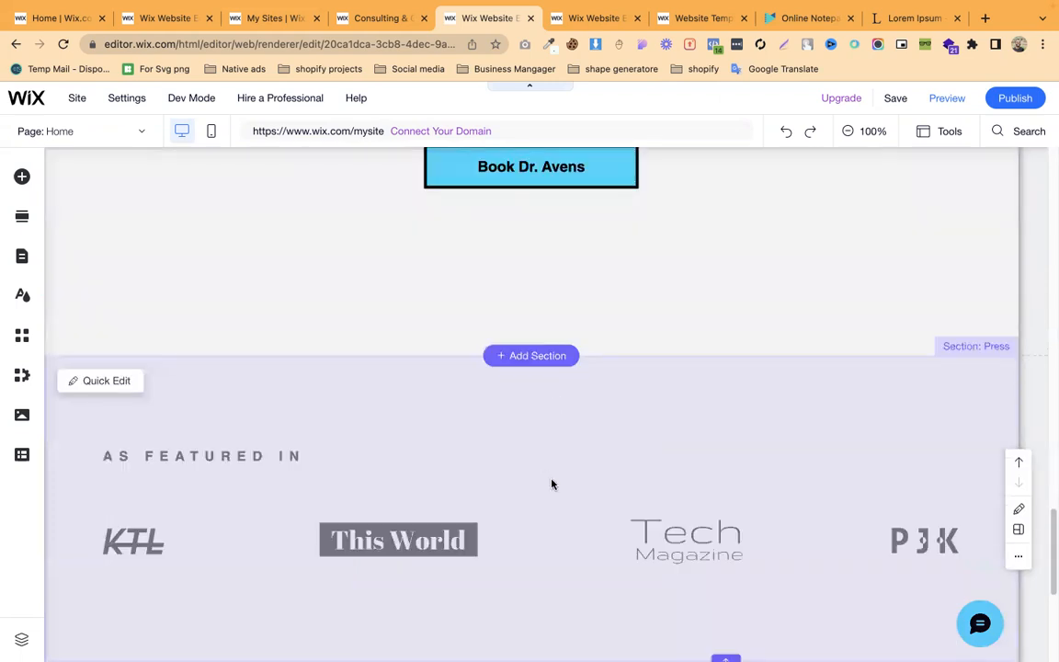
pyautogui.scroll(10, 565, 471)
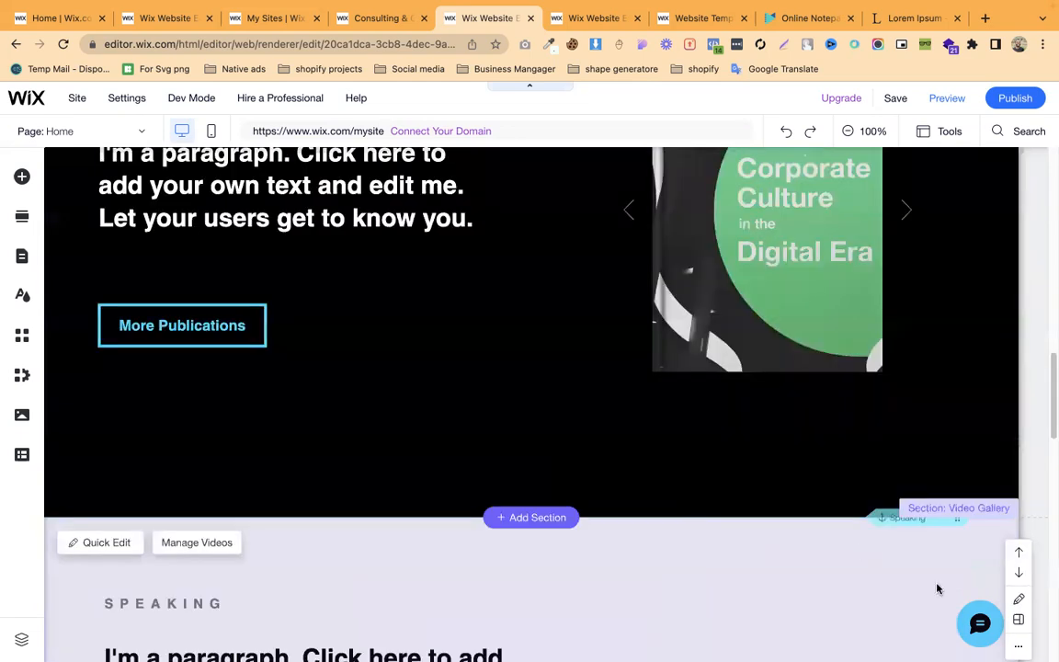
pyautogui.scroll(4, 694, 560)
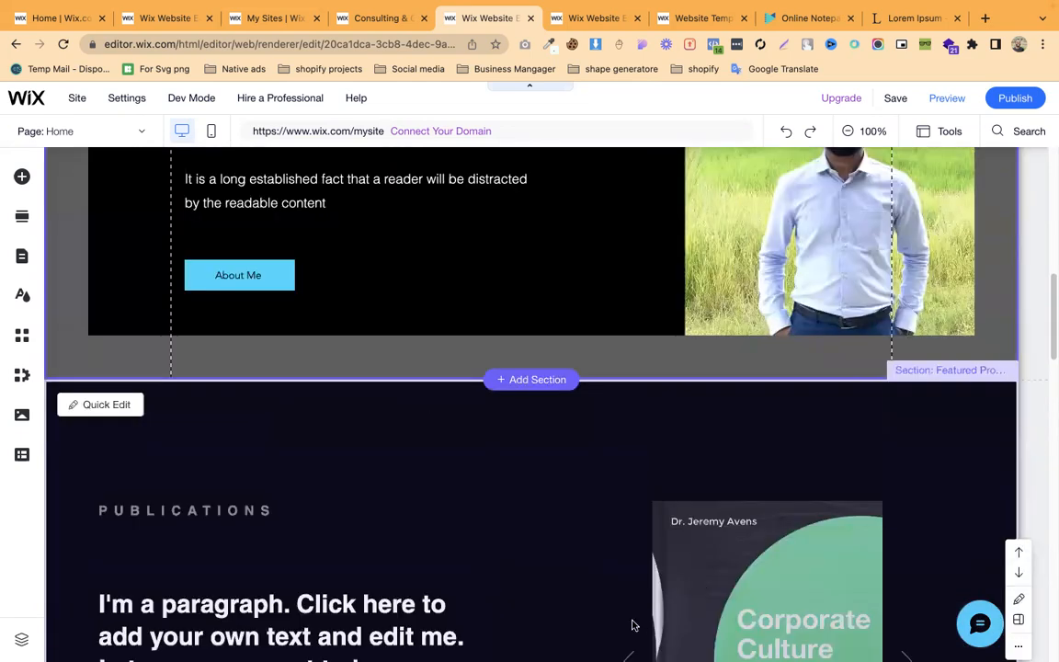